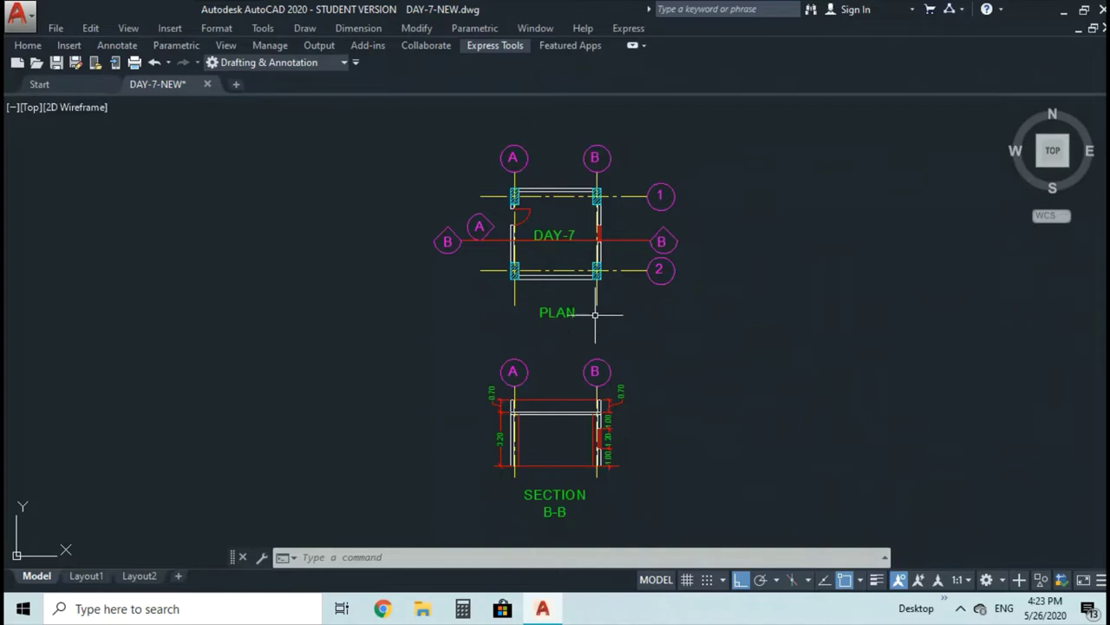
# Copy the whole plan to a new position on its right with CP
pyautogui.write('cp')
pyautogui.press('Return')
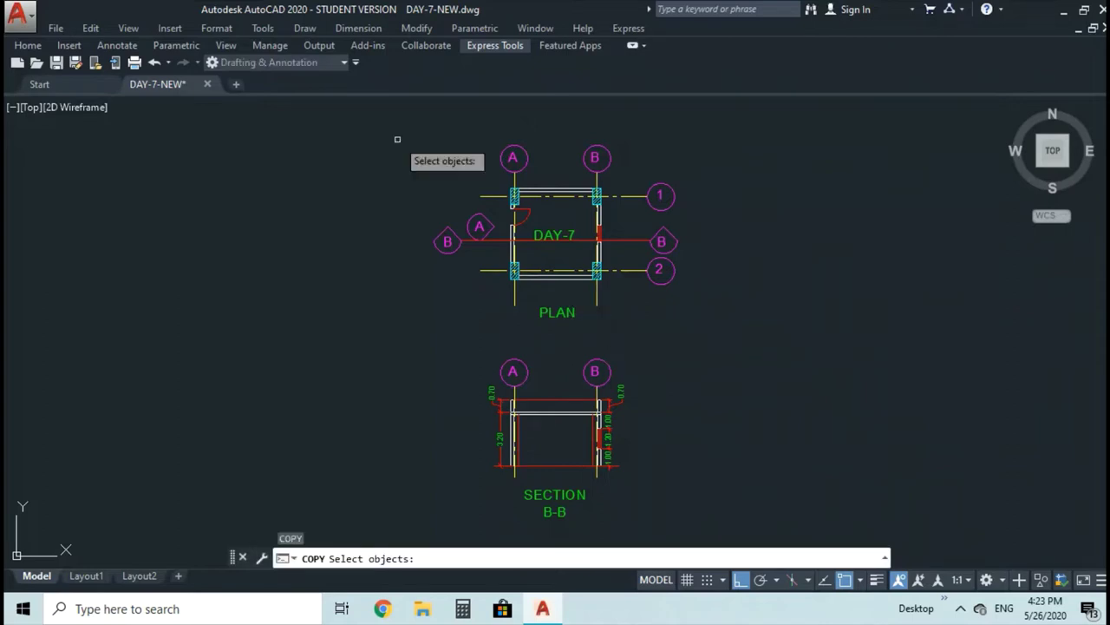
pyautogui.click(397, 138)
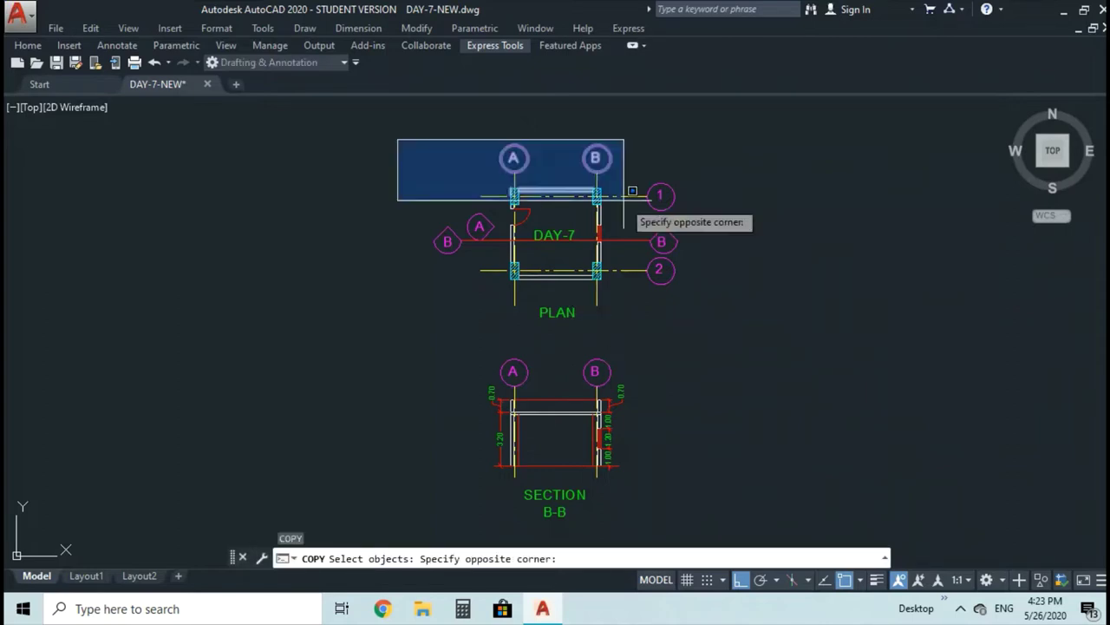
pyautogui.click(763, 335)
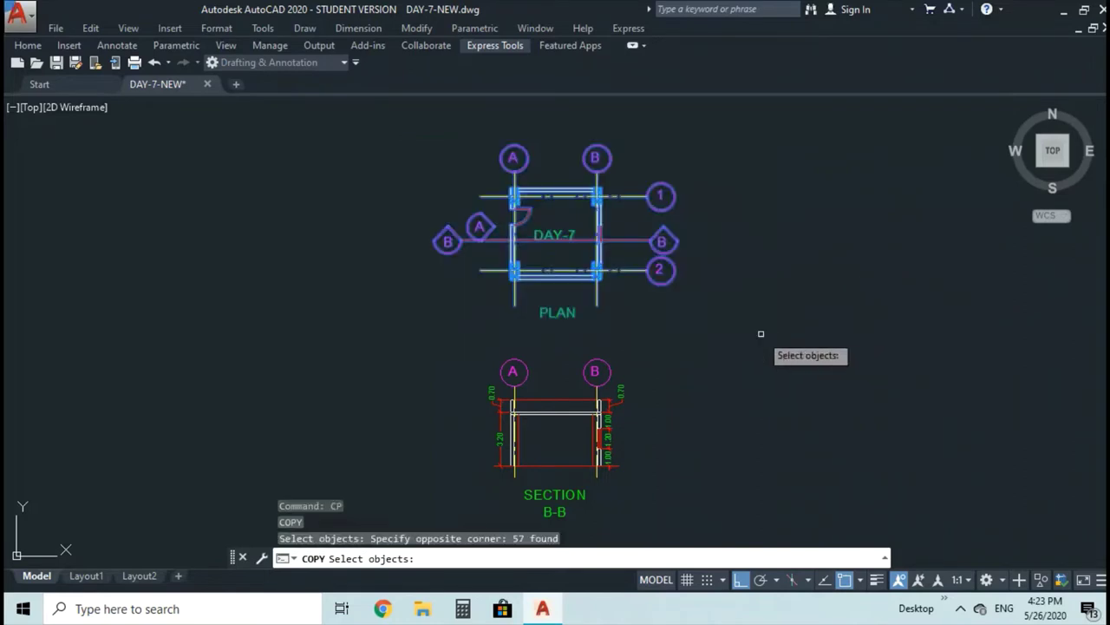
pyautogui.press('Return')
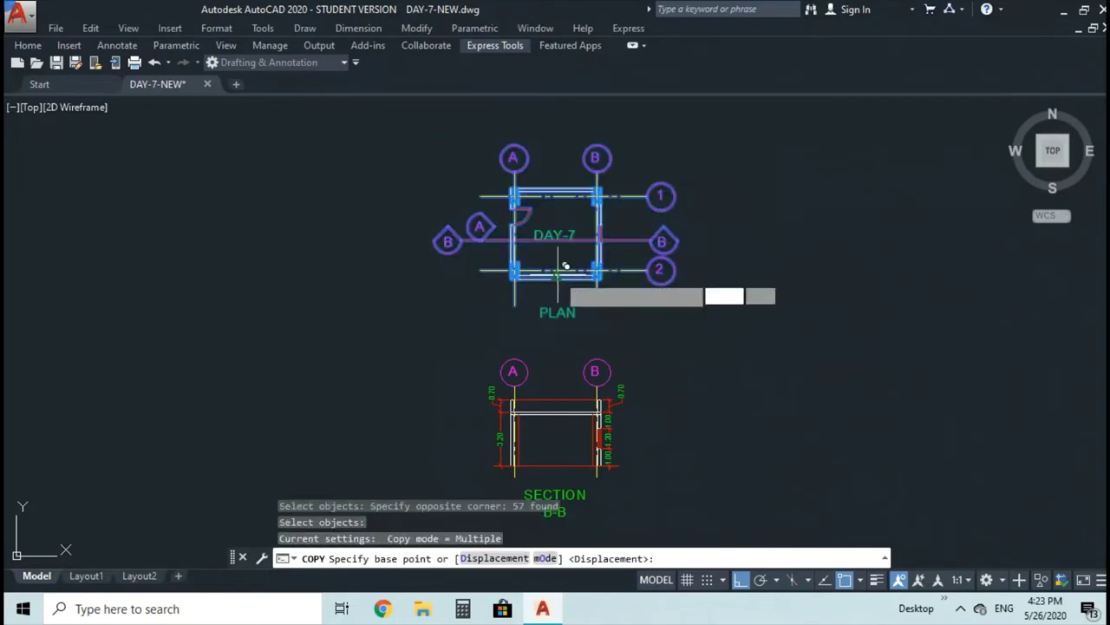
pyautogui.click(556, 274)
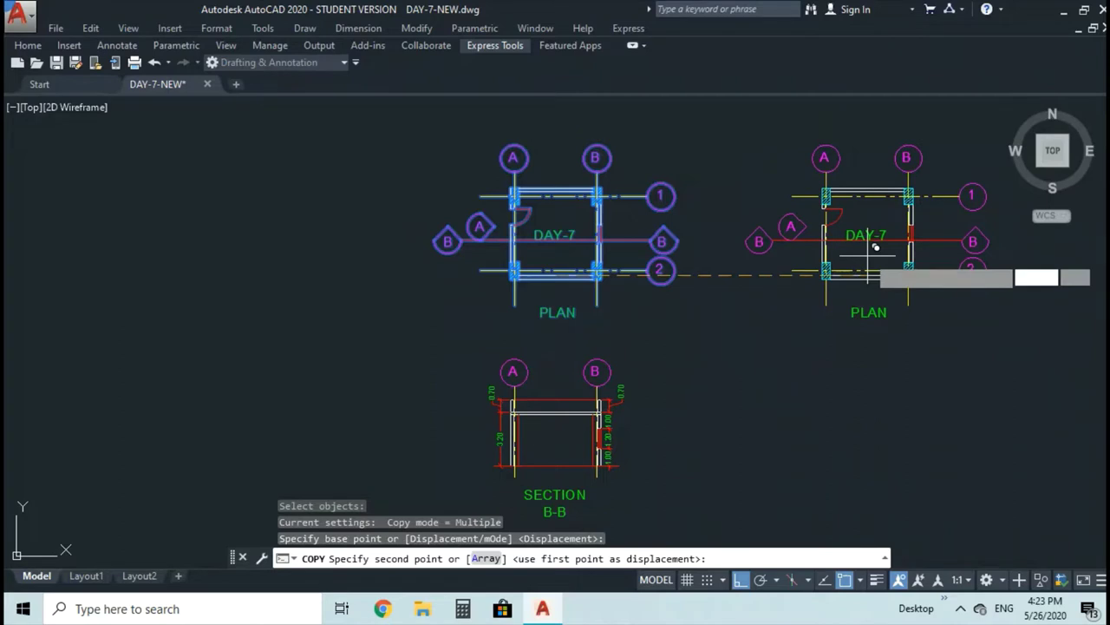
pyautogui.click(868, 255)
pyautogui.press('Escape')
# Zoom out to 0.8x and erase Section B-B with a window selection
pyautogui.write('z')
pyautogui.press('Return')
pyautogui.write('.8x')
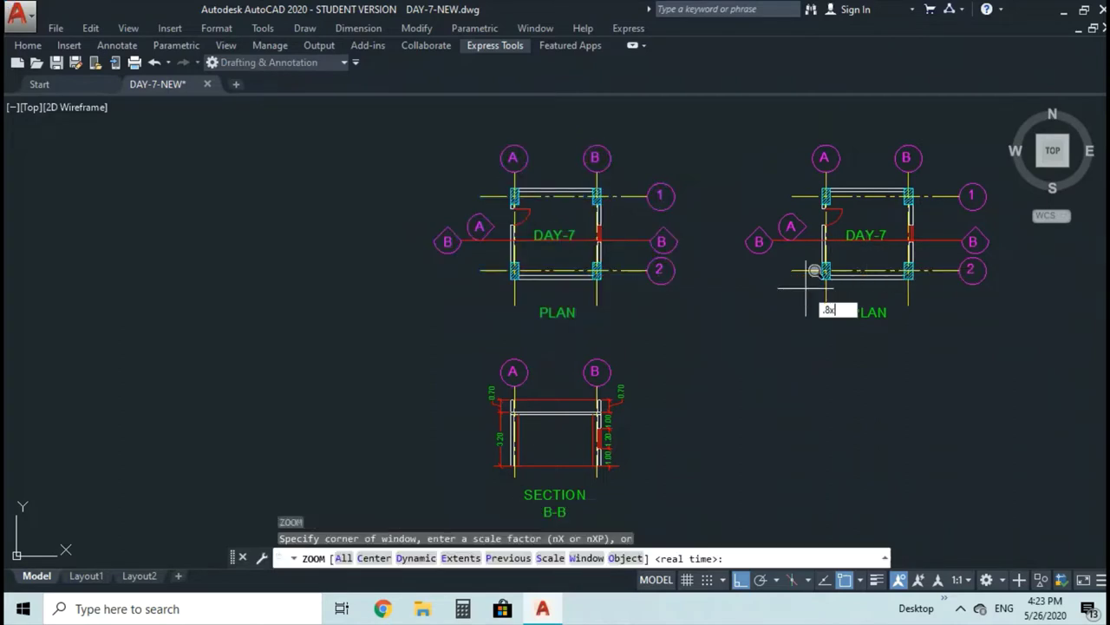
pyautogui.press('Return')
pyautogui.write('e')
pyautogui.press('Return')
pyautogui.write('w')
pyautogui.press('Return')
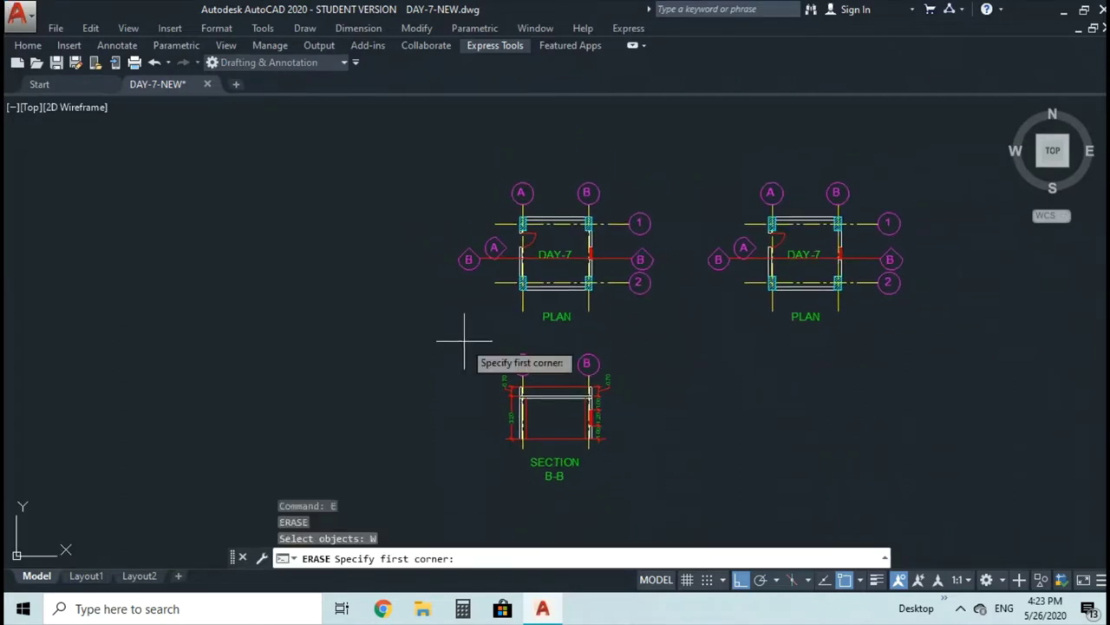
pyautogui.click(476, 339)
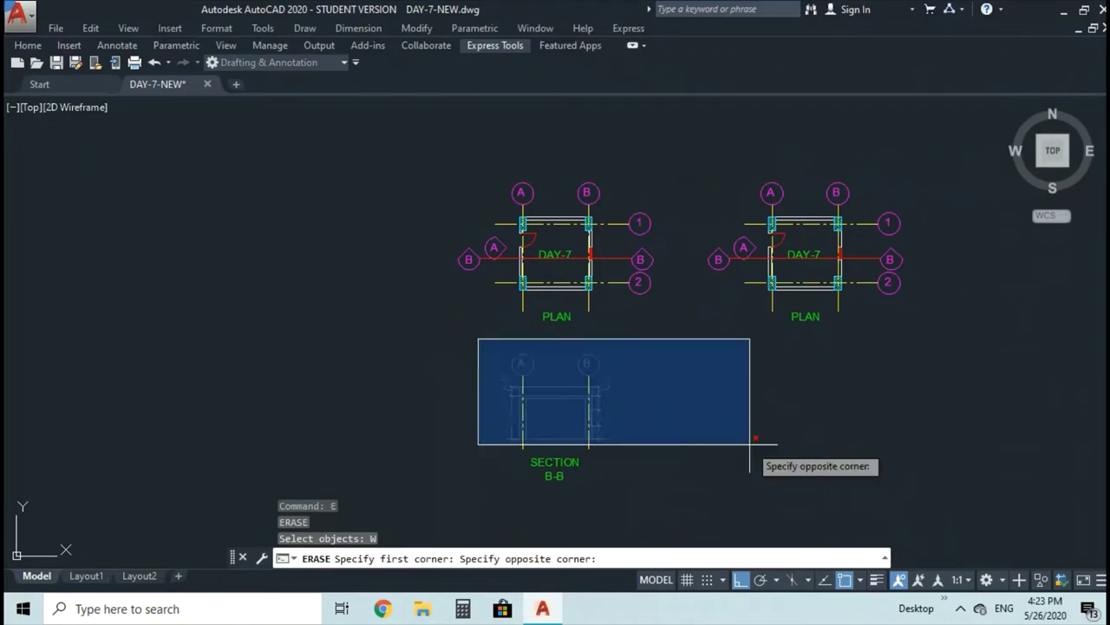
pyautogui.click(670, 515)
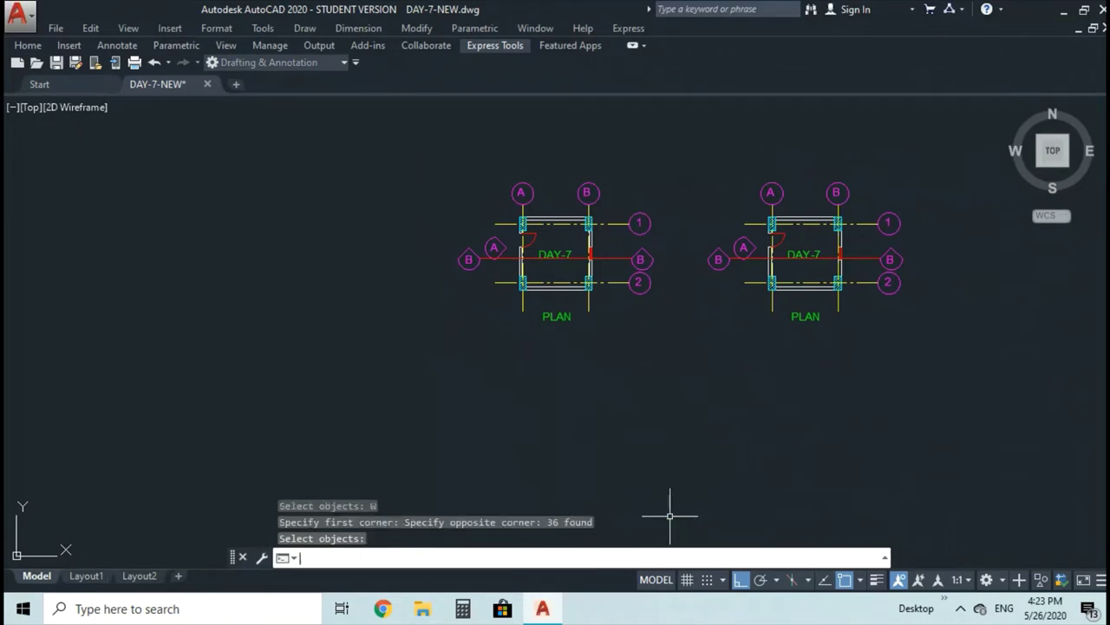
pyautogui.press('Return')
# Frame the copied plan, then zoom back out to 0.7x
pyautogui.press('z')
pyautogui.press('Return')
pyautogui.write('w')
pyautogui.press('Return')
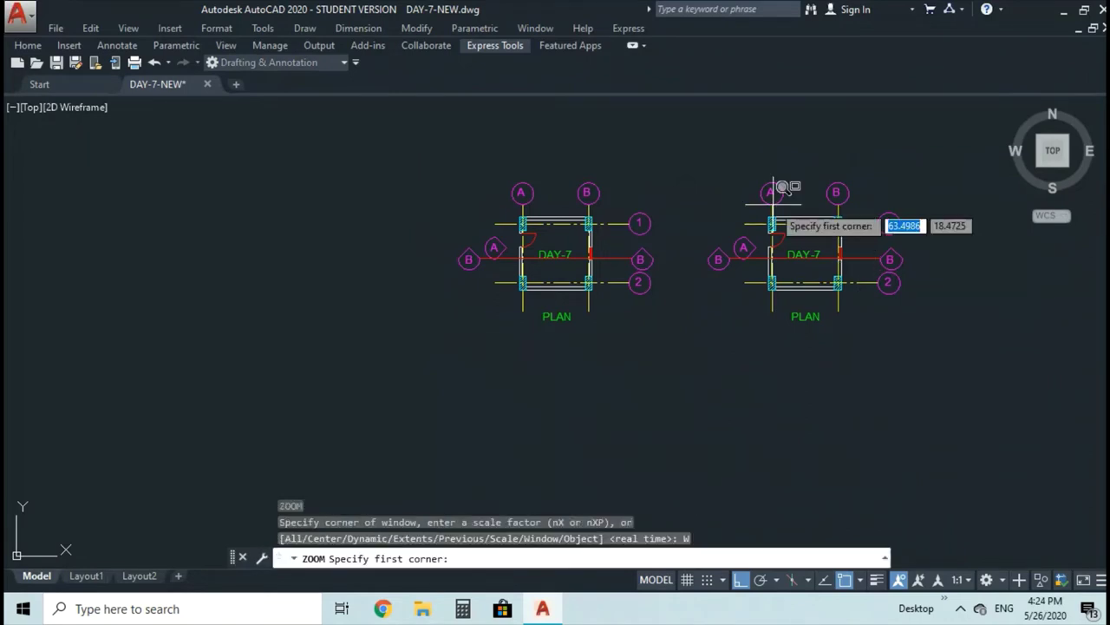
pyautogui.click(691, 150)
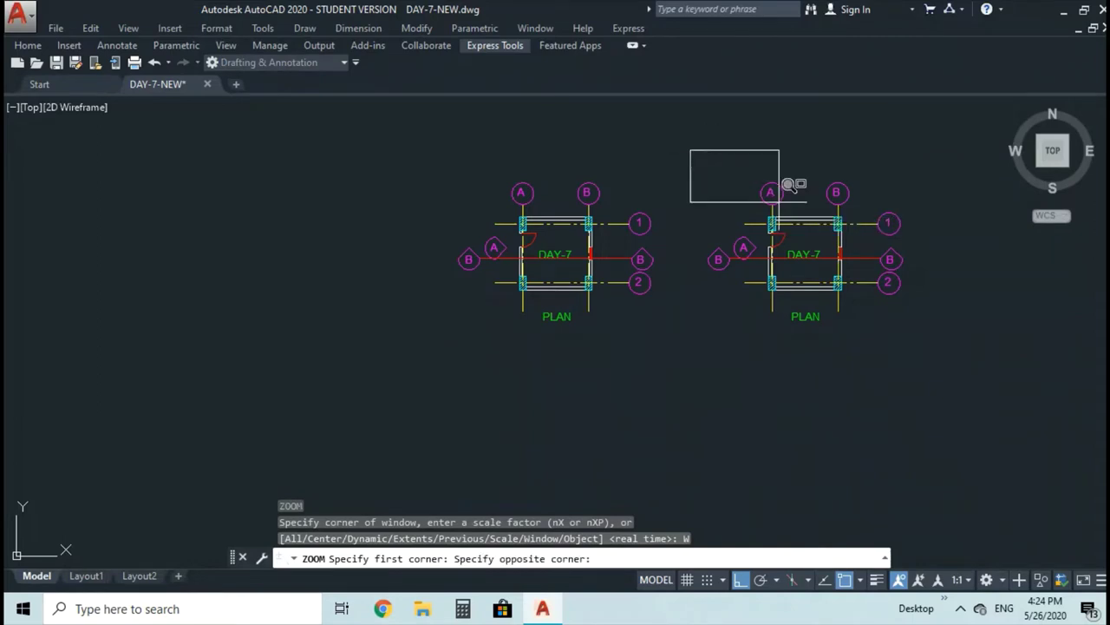
pyautogui.click(986, 329)
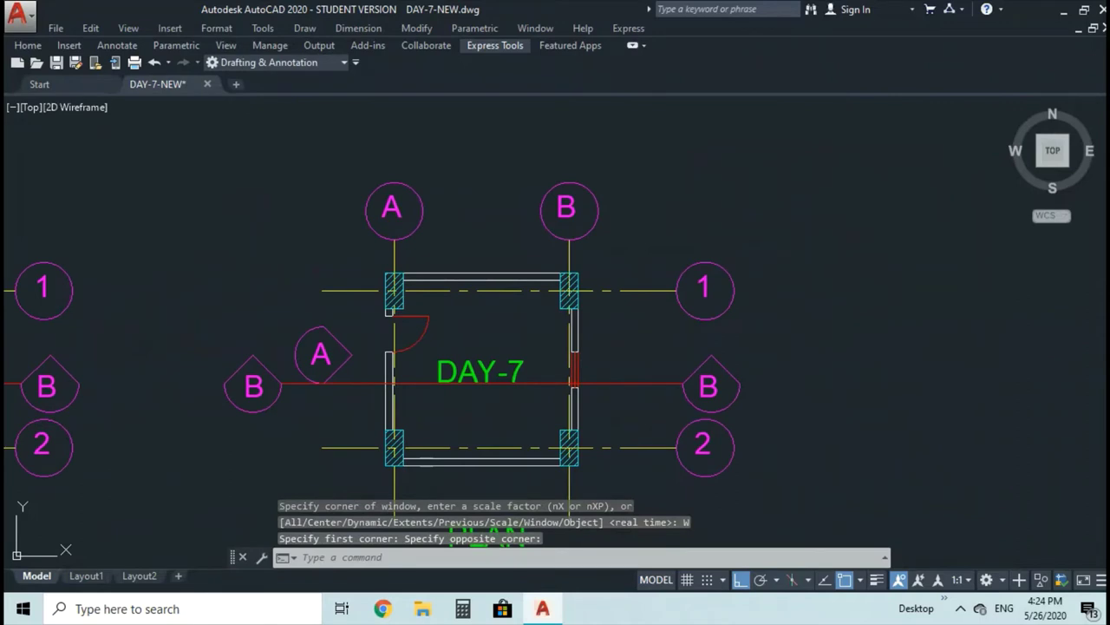
pyautogui.press('Return')
pyautogui.scroll(1, 976, 328)
pyautogui.press('Escape')
pyautogui.press('Return')
pyautogui.write('.7')
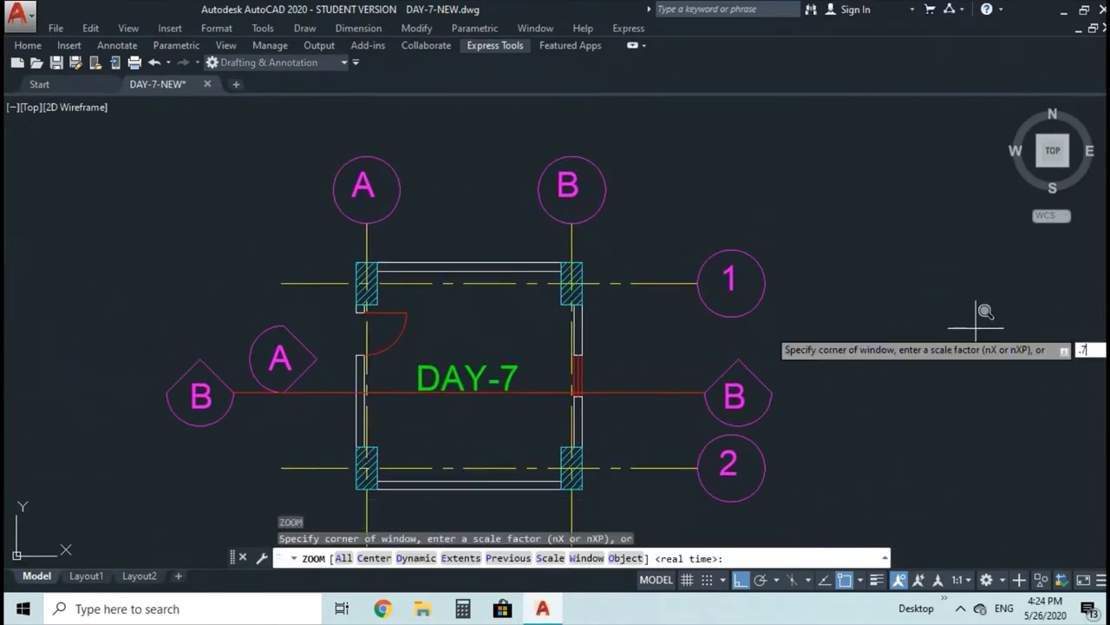
pyautogui.write('x')
pyautogui.press('Return')
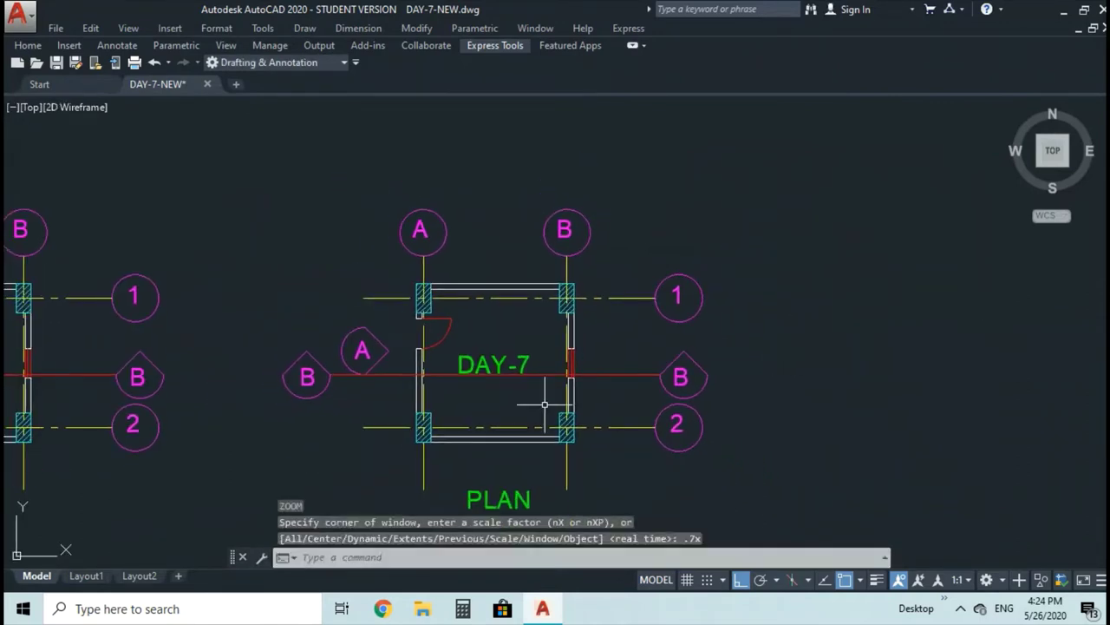
# Trim both walls below the red B-B line using a fence across them
pyautogui.write('tr')
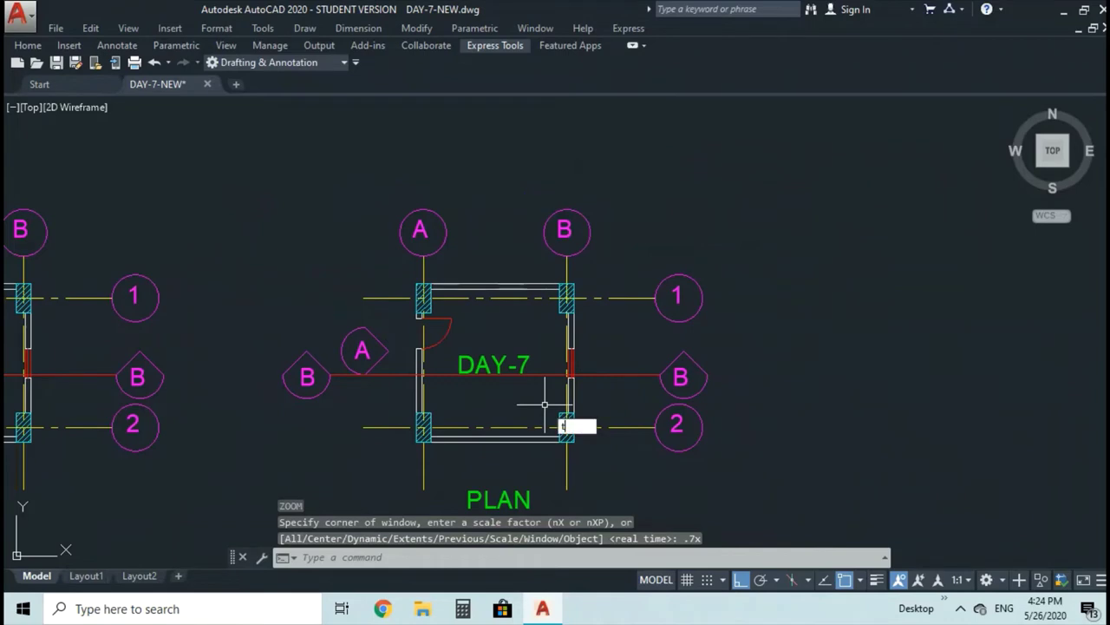
pyautogui.press('Return')
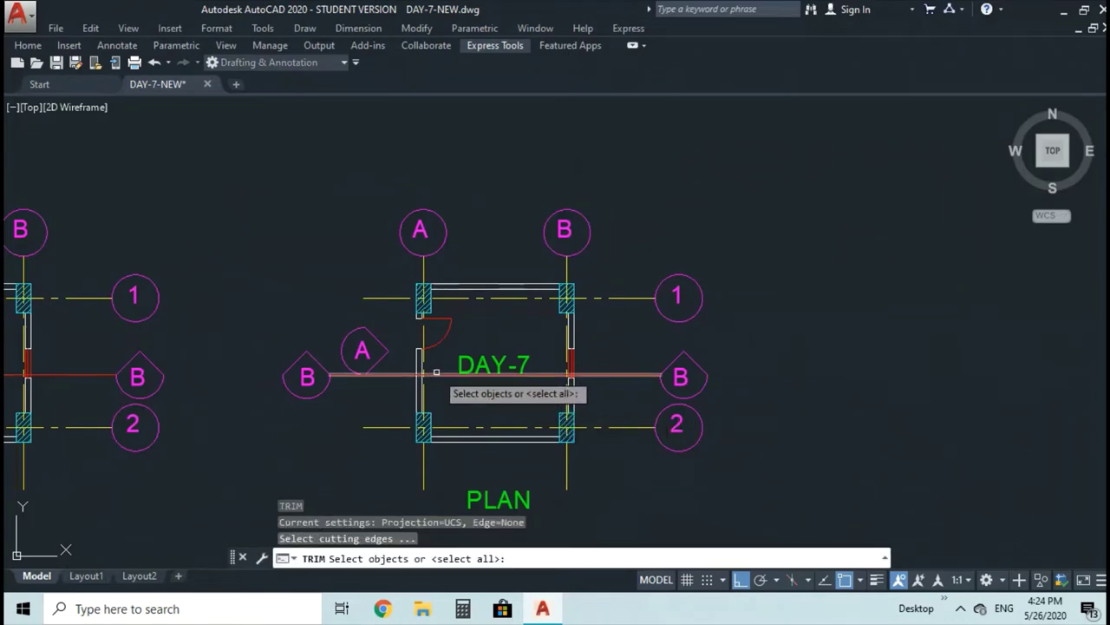
pyautogui.click(434, 375)
pyautogui.press('Return')
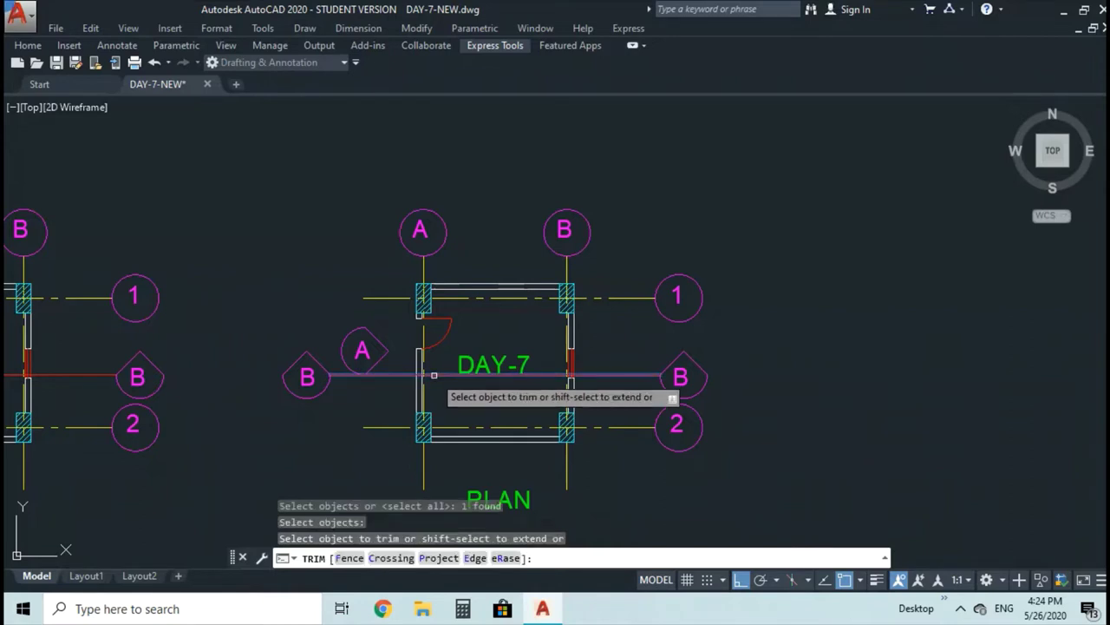
pyautogui.write('f')
pyautogui.press('Return')
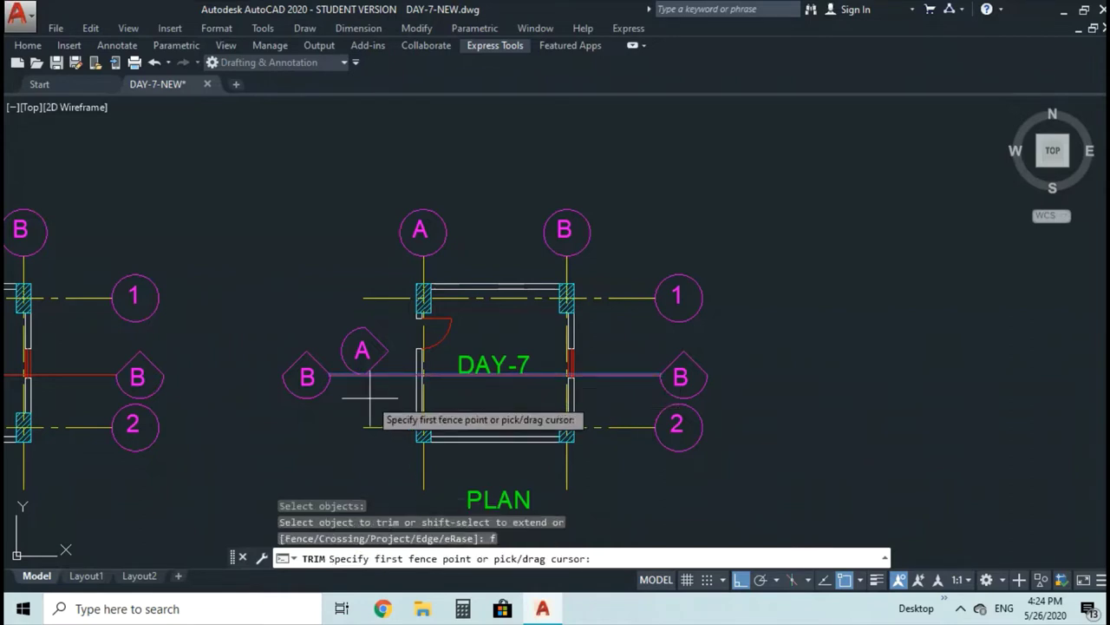
pyautogui.press('F8')
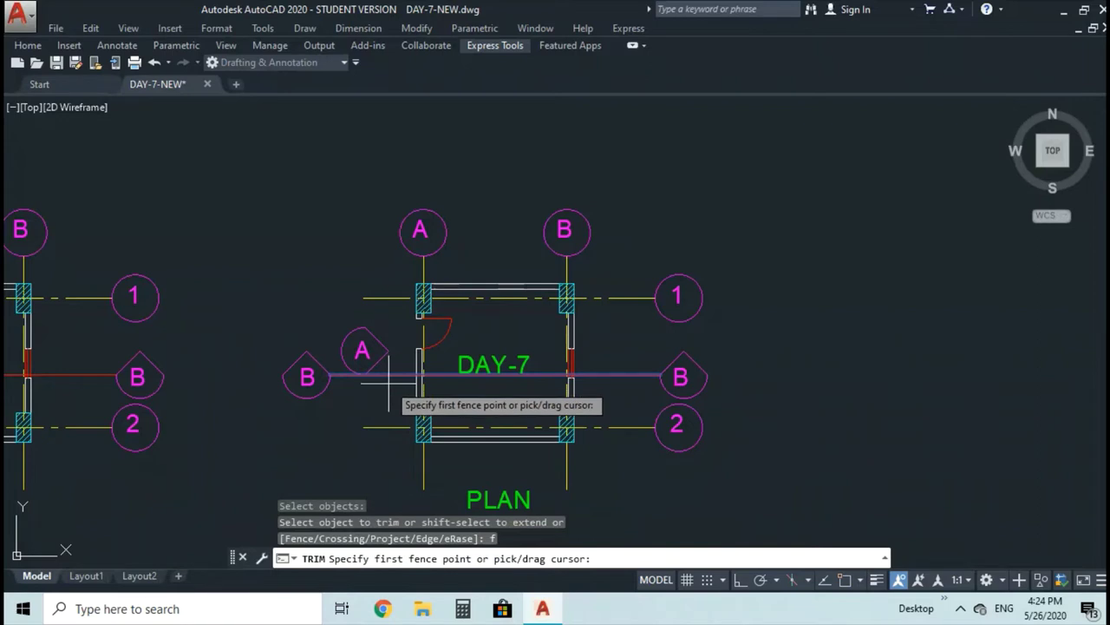
pyautogui.click(388, 383)
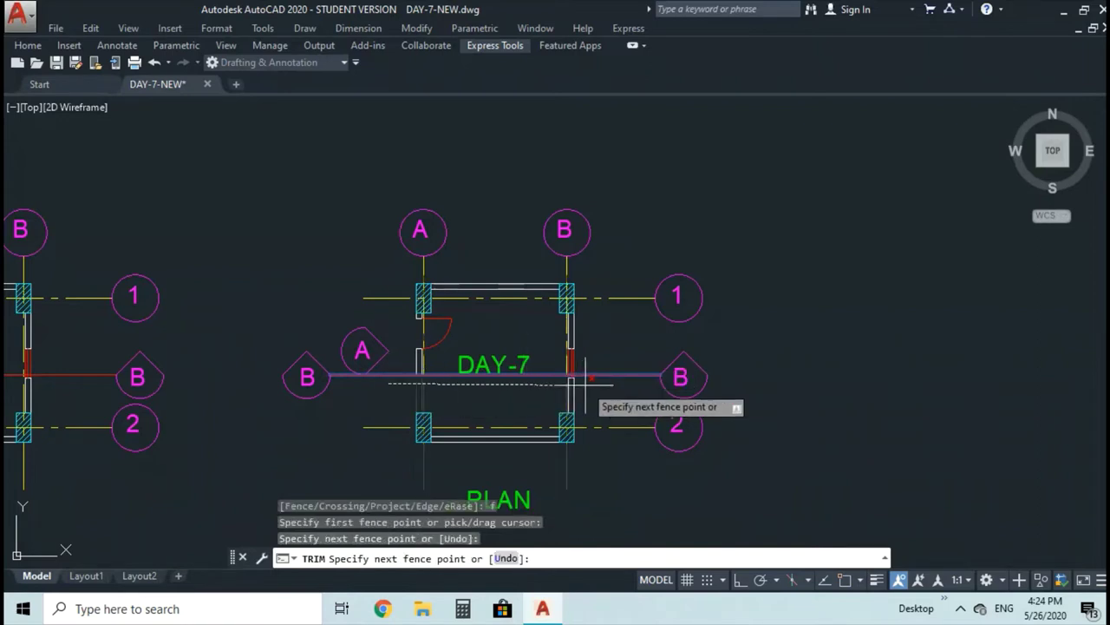
pyautogui.click(585, 383)
pyautogui.press('Return')
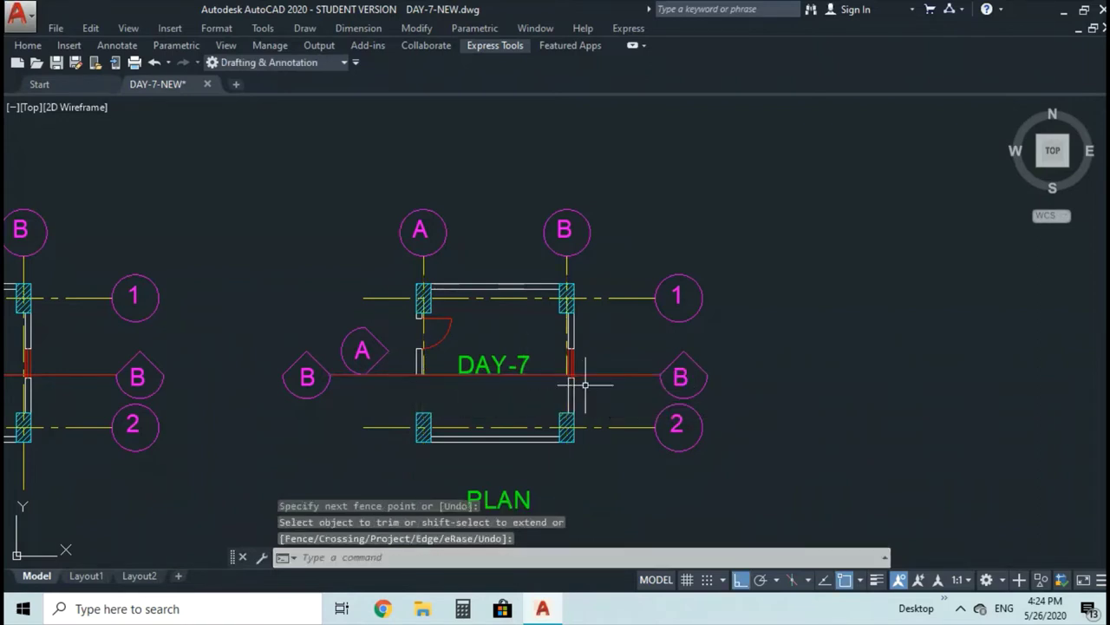
pyautogui.press('F8')
# Erase the lower half of the copied plan and the leftover wall stub
pyautogui.write('E')
pyautogui.press('Return')
pyautogui.write('W')
pyautogui.press('Return')
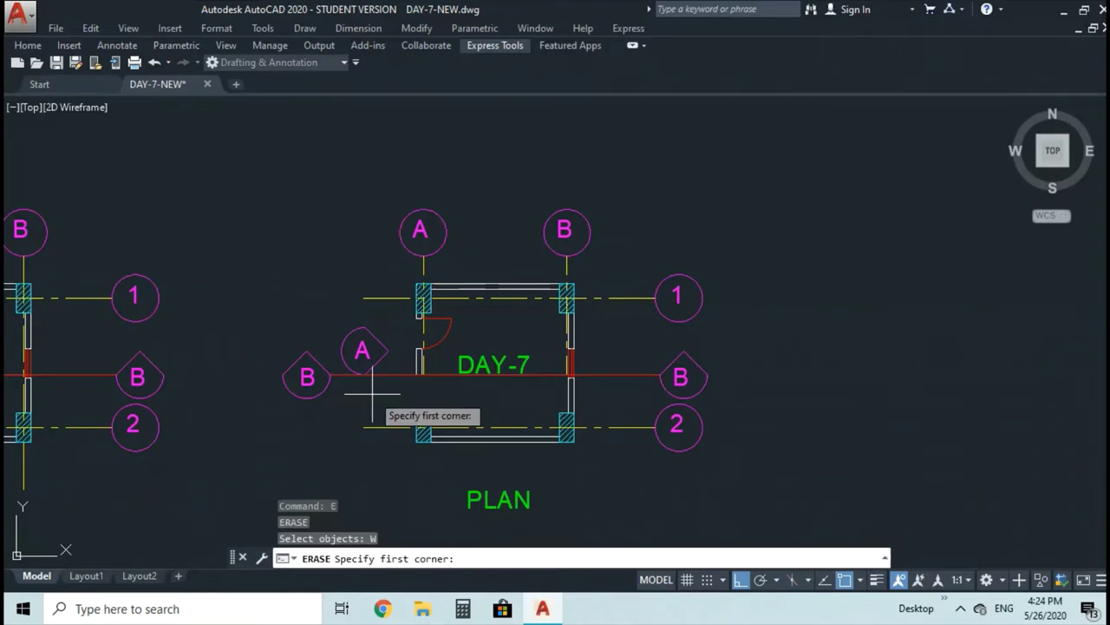
pyautogui.click(351, 395)
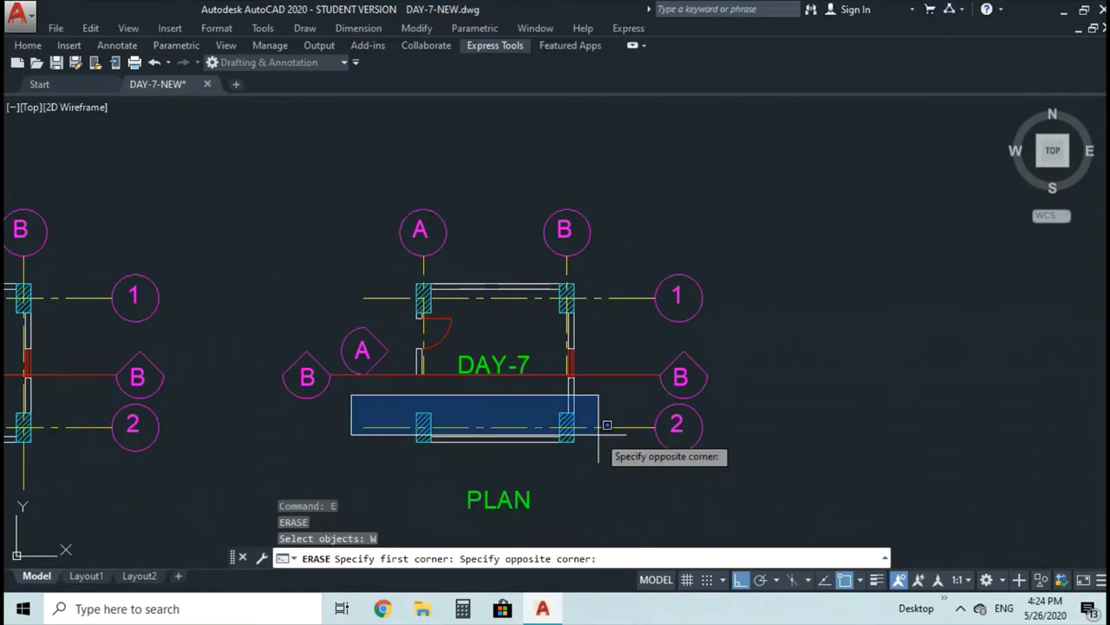
pyautogui.click(754, 512)
pyautogui.press('Return')
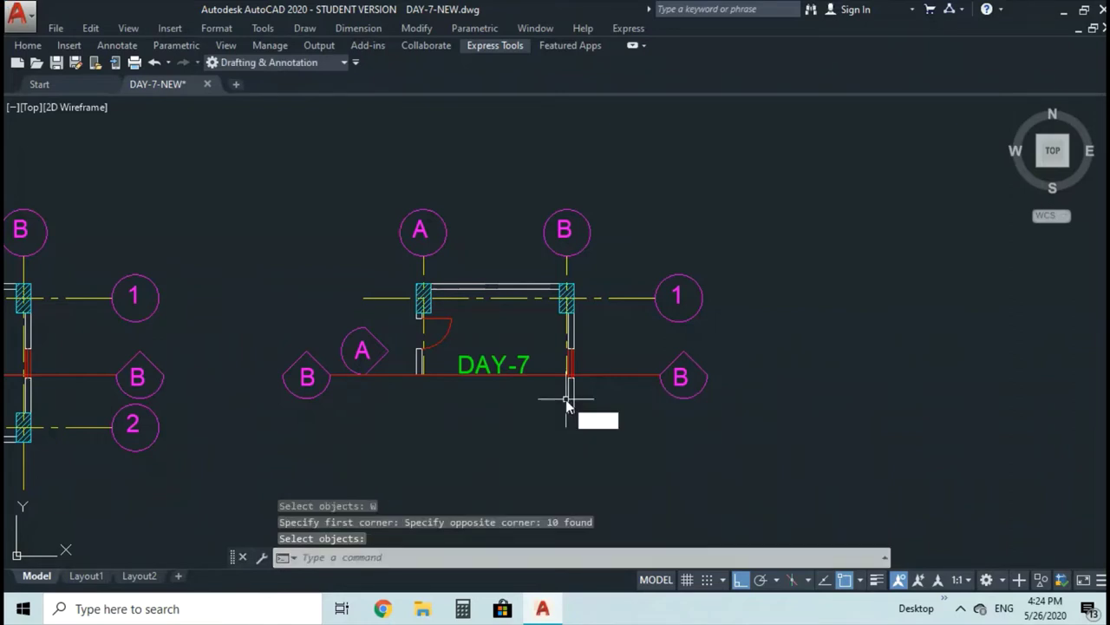
pyautogui.write('e')
pyautogui.press('Return')
pyautogui.write('w')
pyautogui.press('Return')
pyautogui.click(558, 373)
pyautogui.click(605, 438)
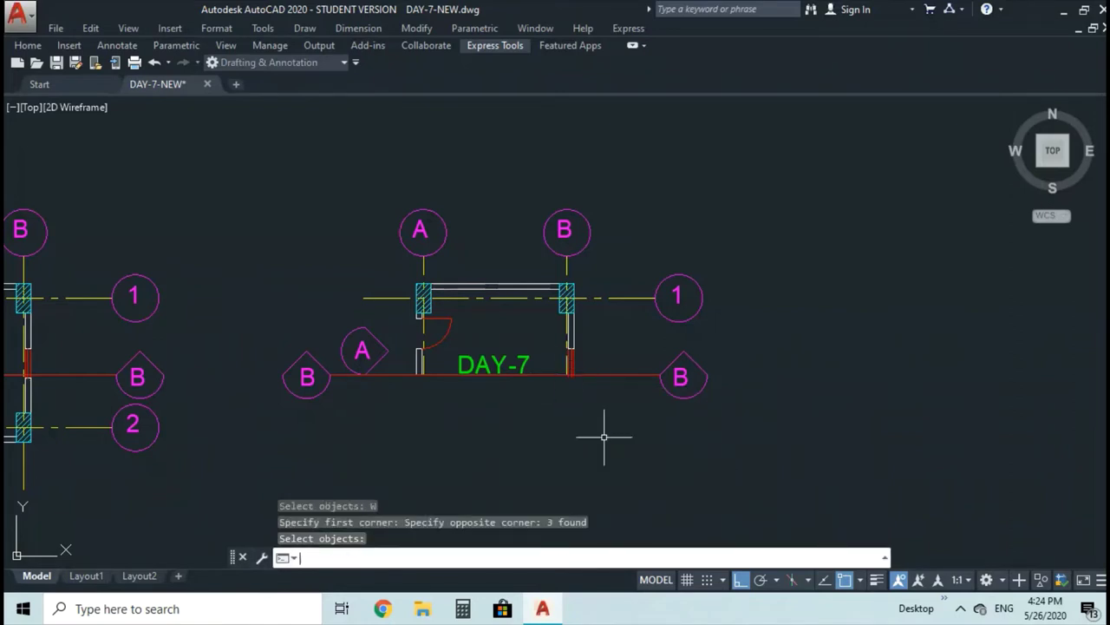
pyautogui.write('z')
pyautogui.press('Return')
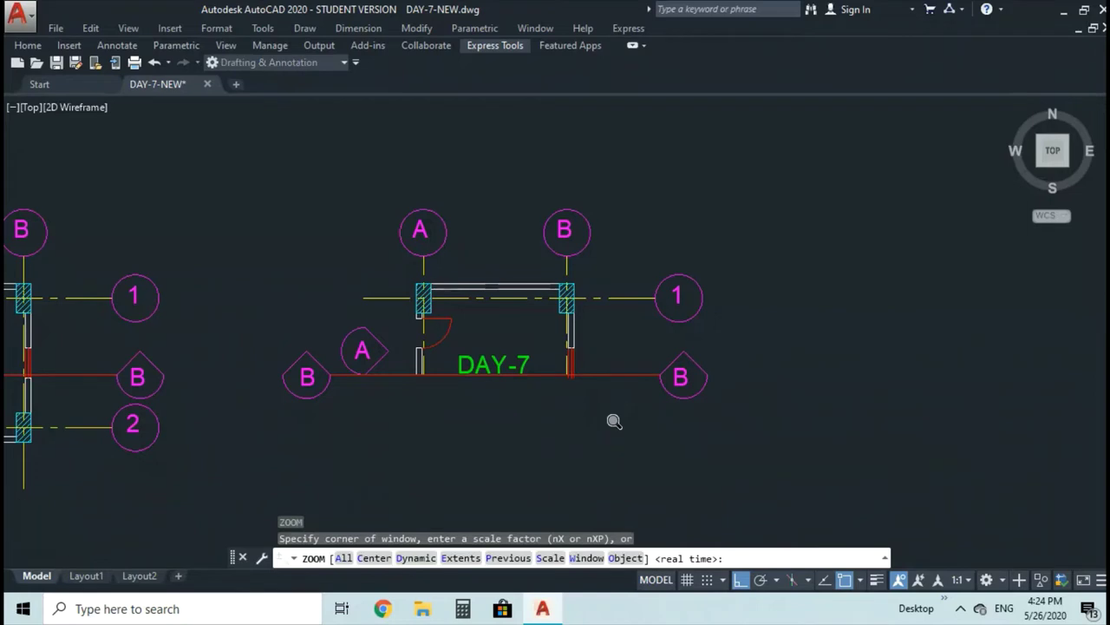
# Zoom out 0.7x and draw a horizontal ground line beneath the cut plan copy
pyautogui.write('.7x')
pyautogui.press('Return')
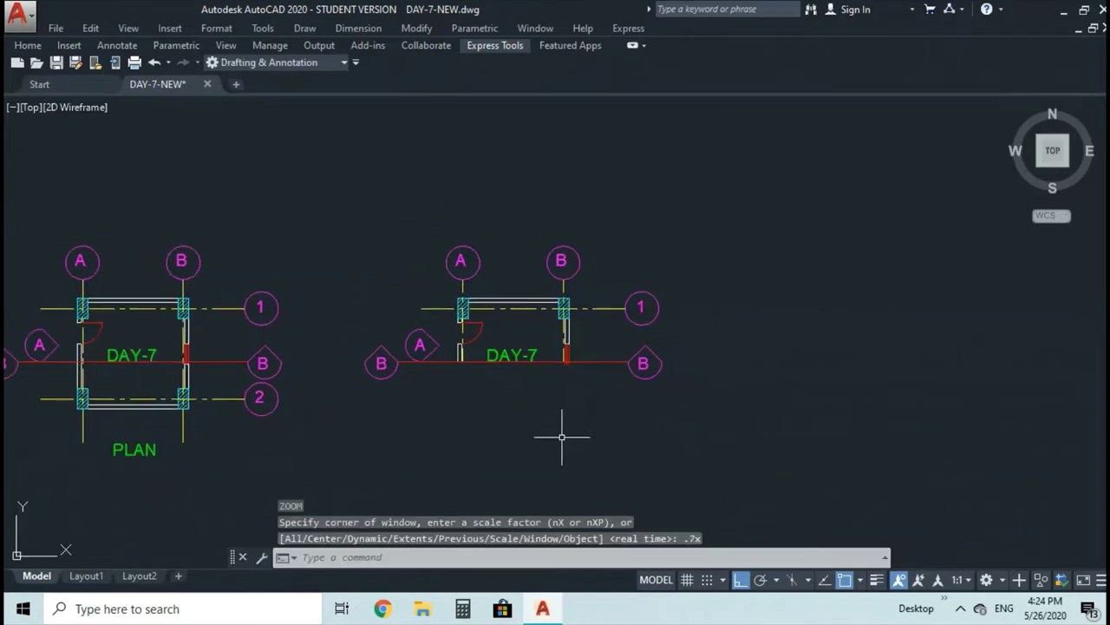
pyautogui.write('l')
pyautogui.press('Return')
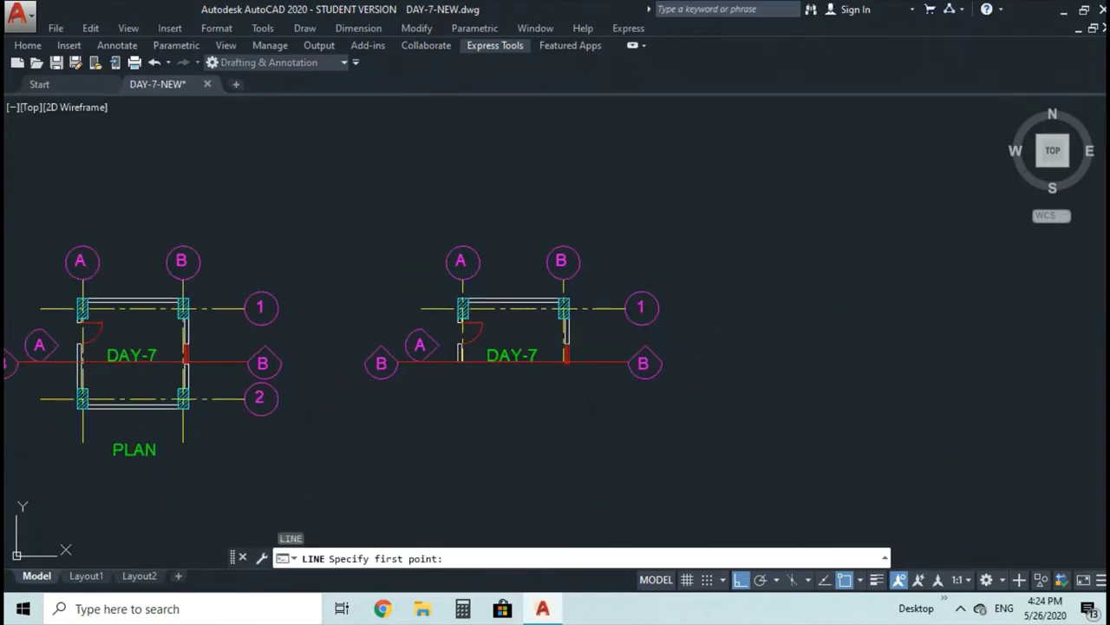
pyautogui.click(417, 465)
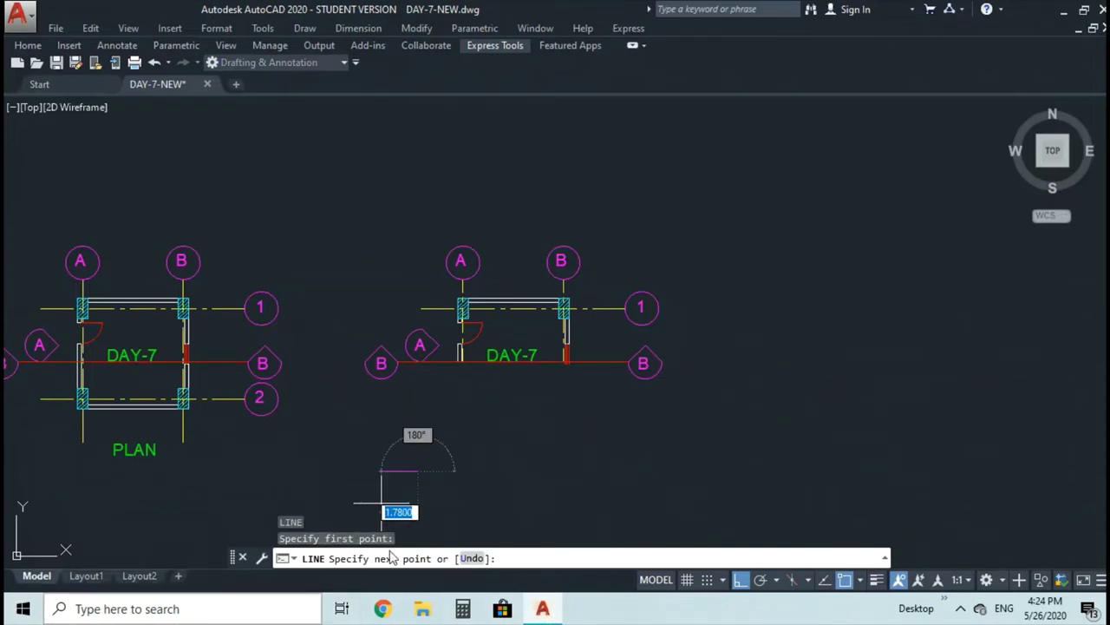
pyautogui.click(605, 474)
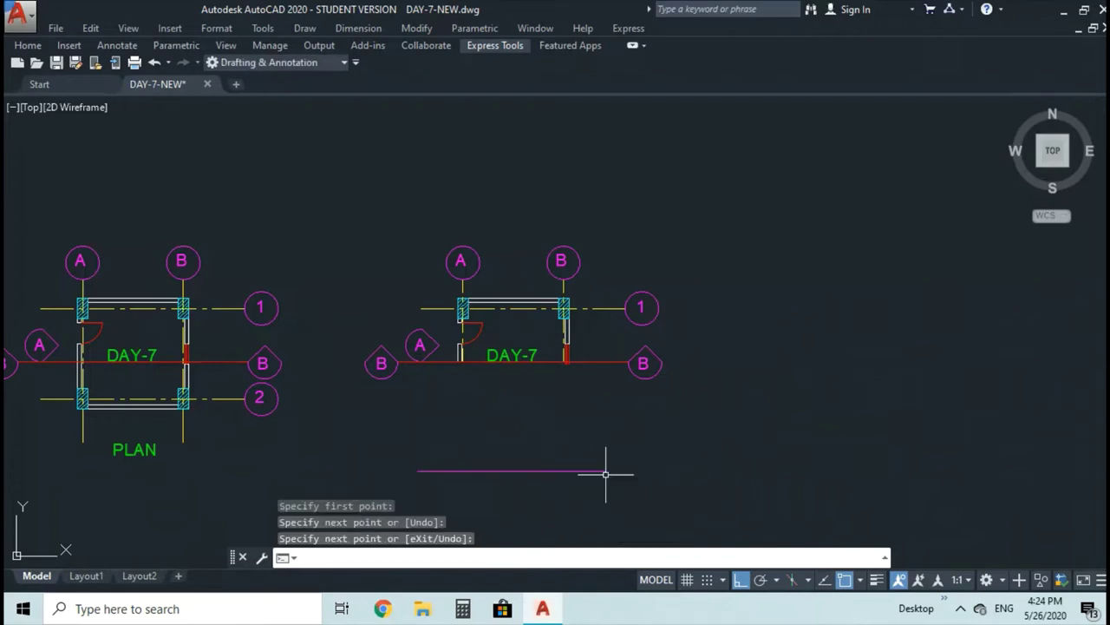
pyautogui.press('Return')
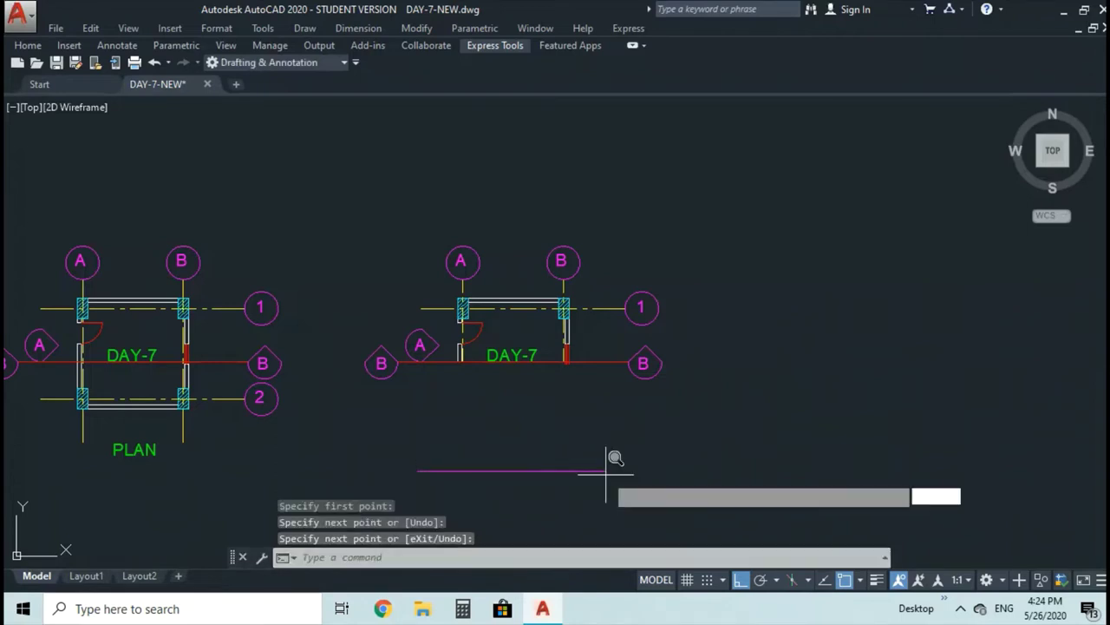
pyautogui.press('Return')
pyautogui.write('w')
pyautogui.press('Return')
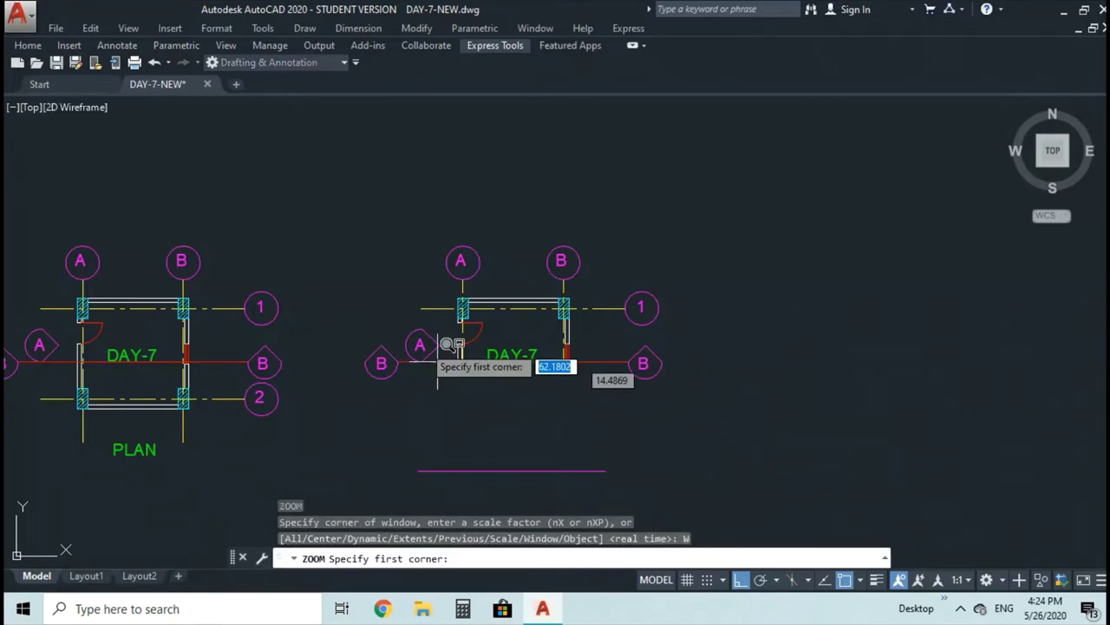
# Zoom into the second DAY-7 plan, pan up to reveal the ground line, and bring up Select Color
pyautogui.click(399, 301)
pyautogui.click(686, 491)
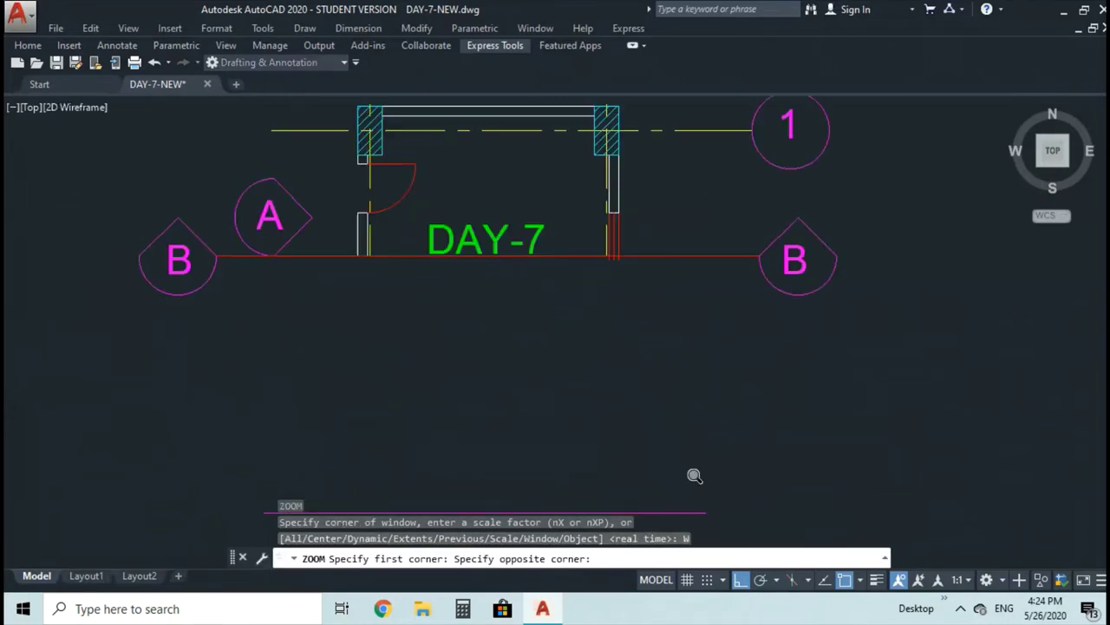
pyautogui.press('Escape')
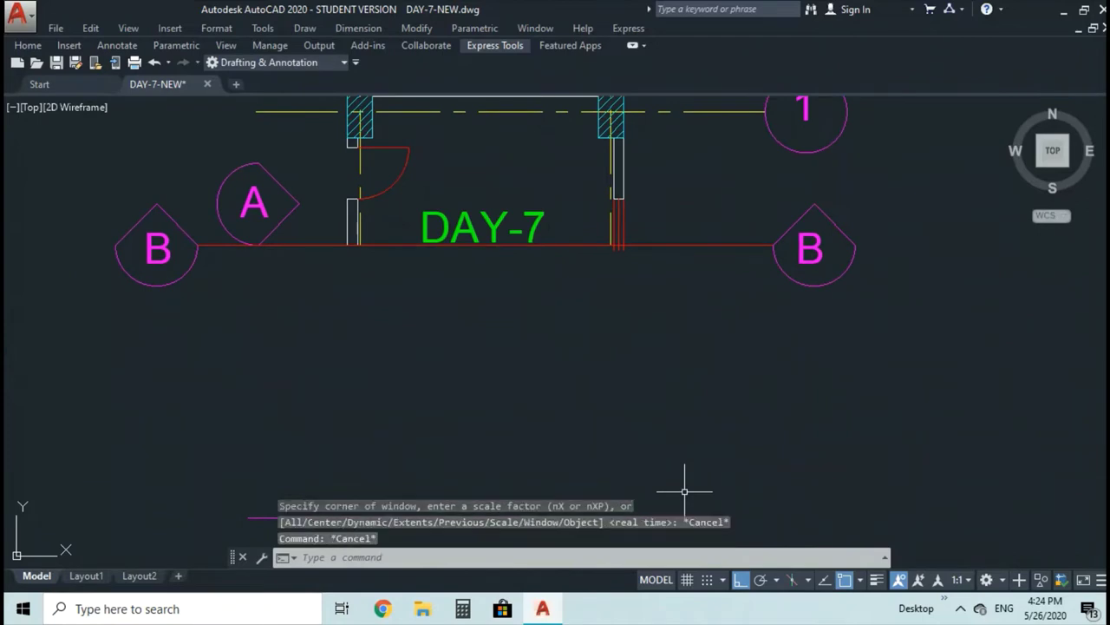
pyautogui.write('p')
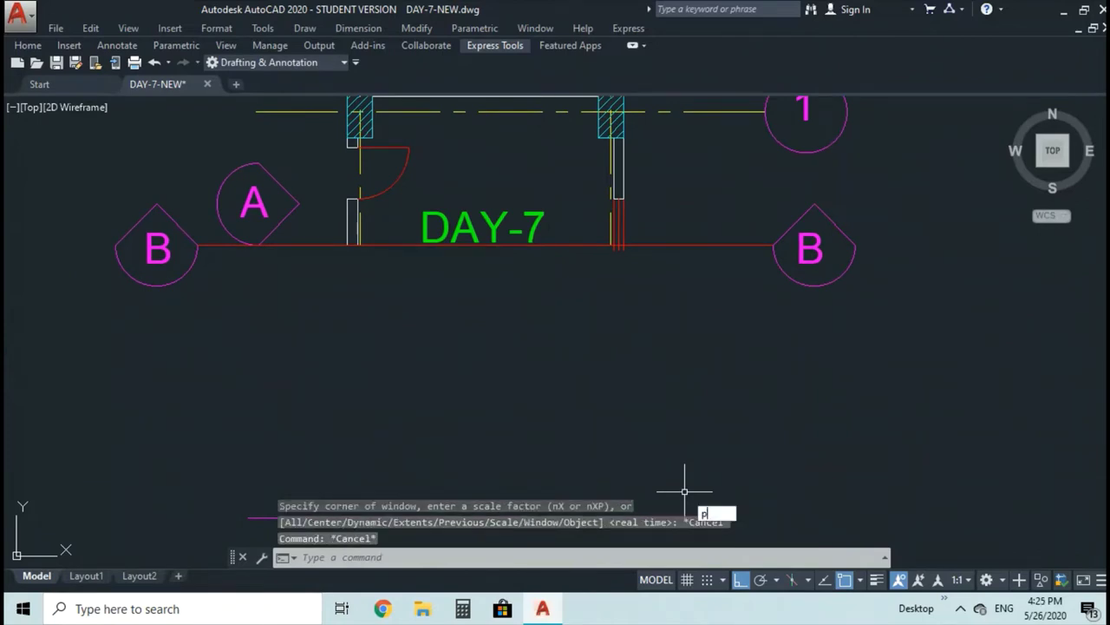
pyautogui.press('Return')
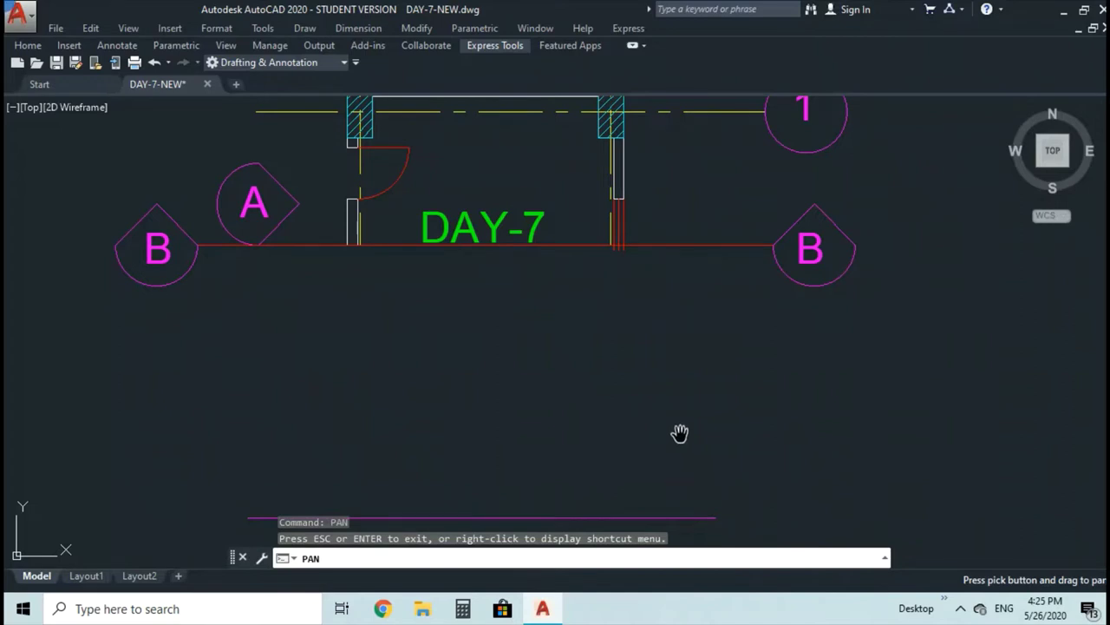
pyautogui.moveTo(677, 390); pyautogui.dragTo(675, 337)
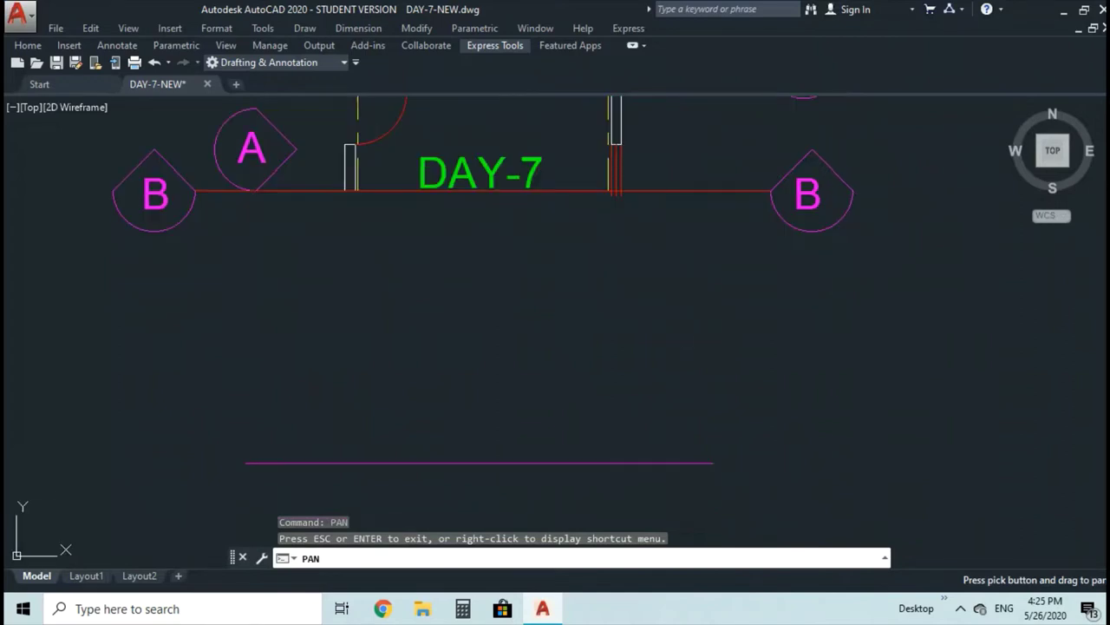
pyautogui.press('Escape')
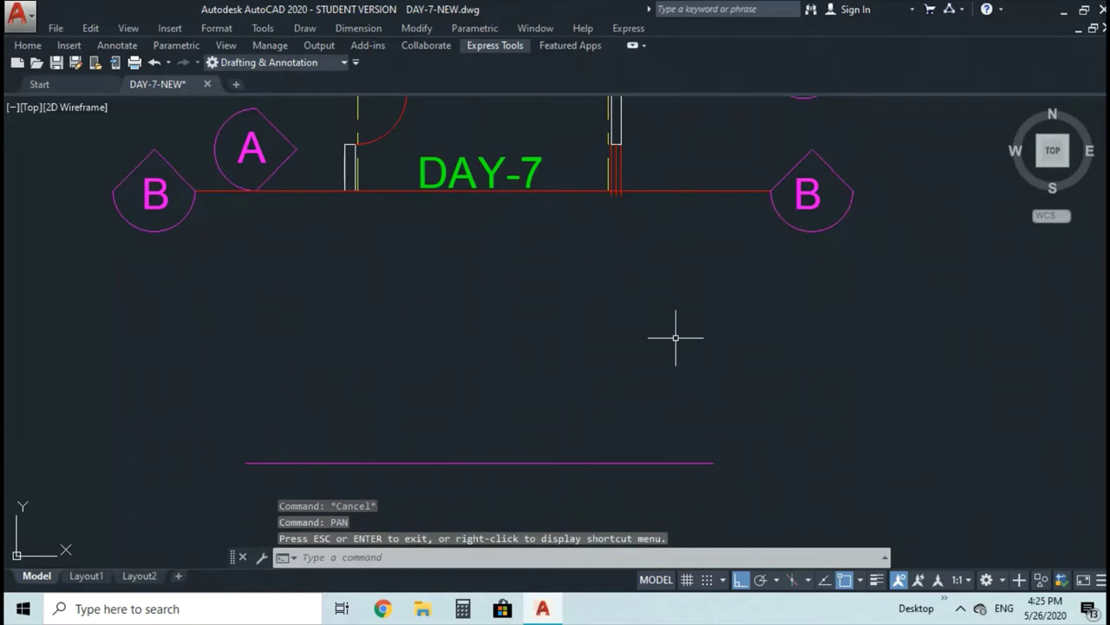
pyautogui.write('copy')
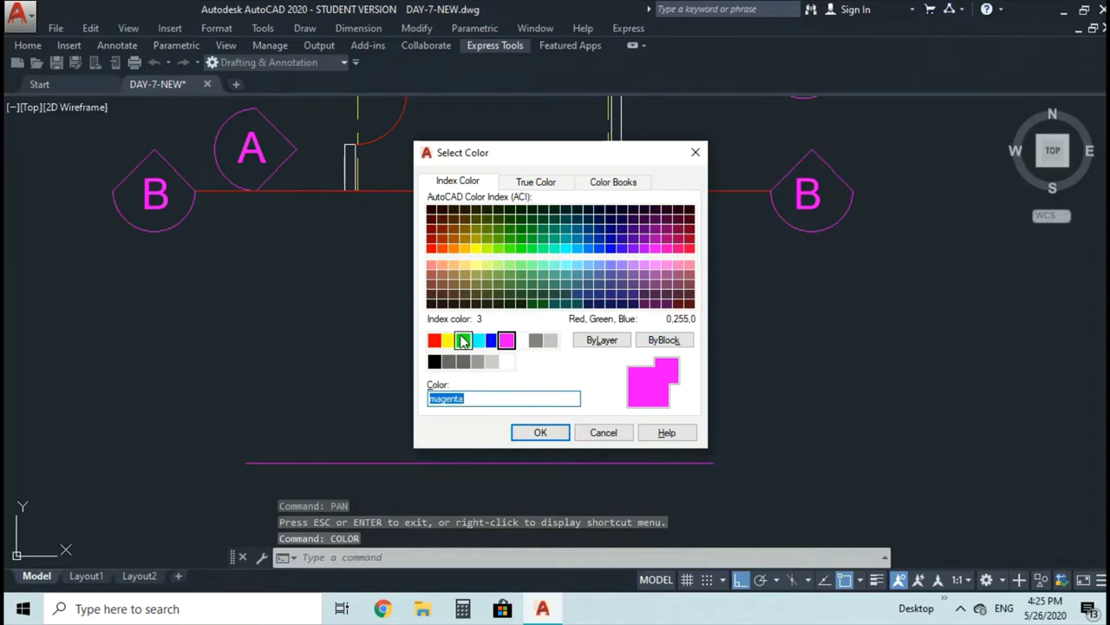
# Switch to green and draw vertical lines from both faces of each wall down to the ground line
pyautogui.doubleClick(463, 340)
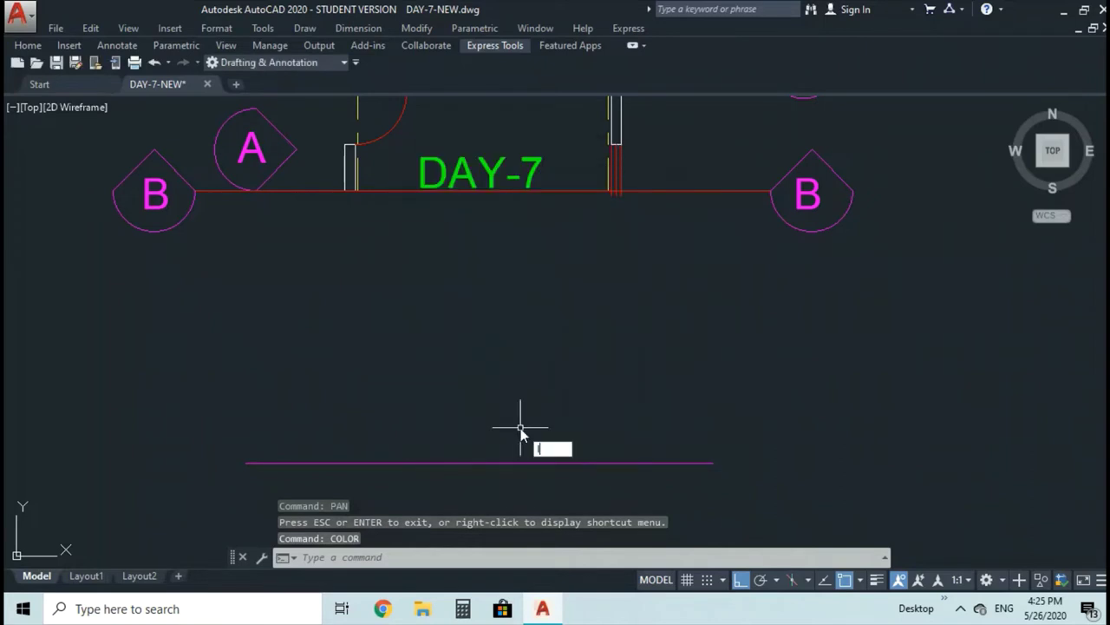
pyautogui.press('Return')
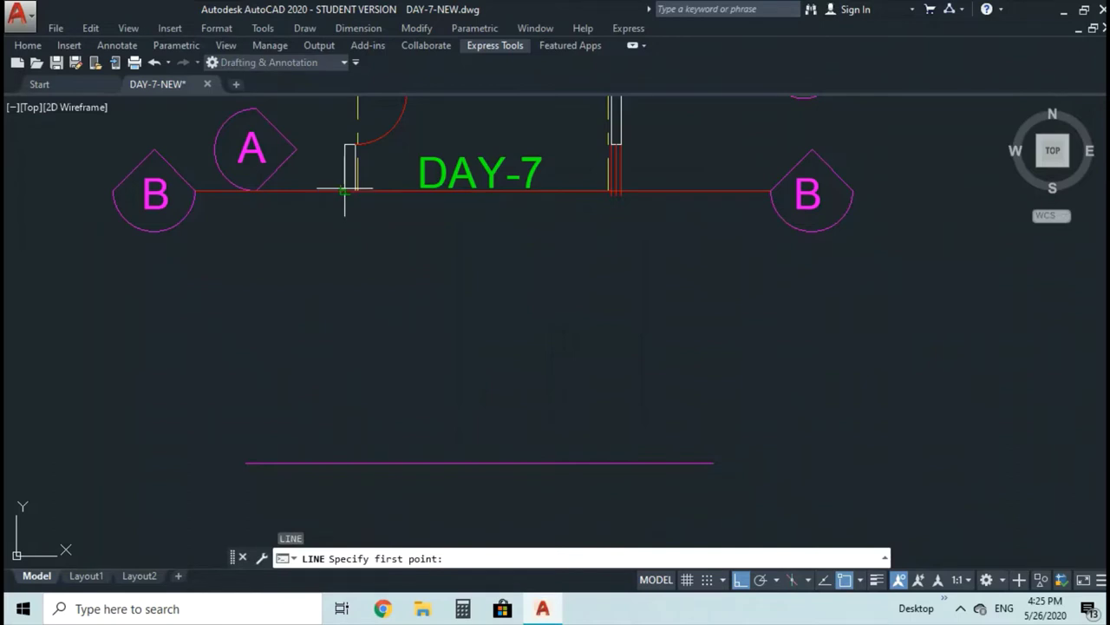
pyautogui.click(344, 189)
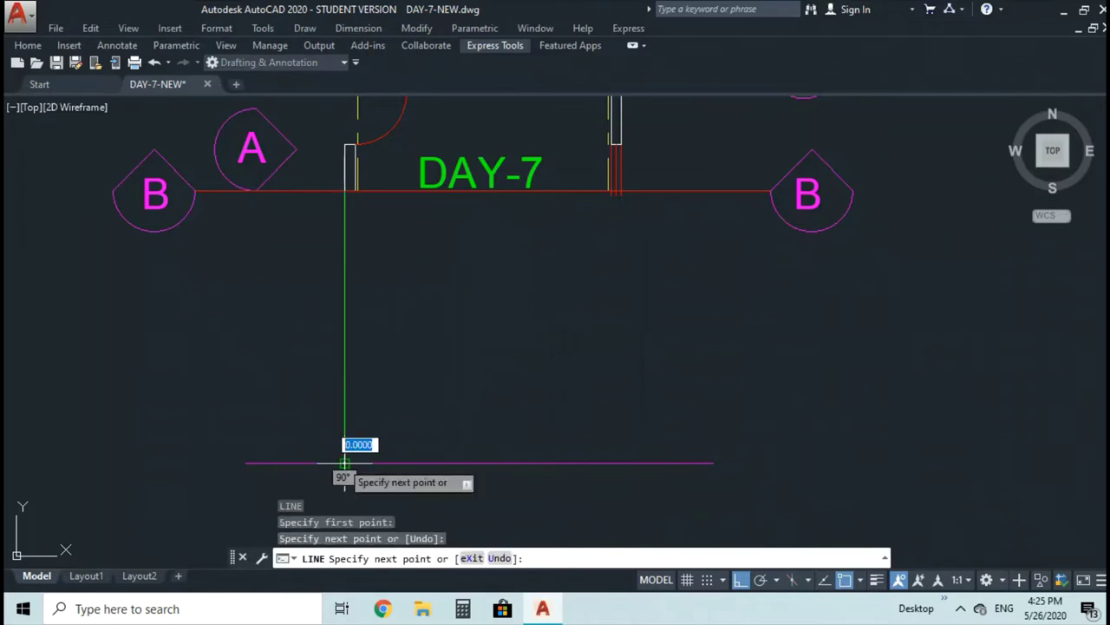
pyautogui.press('Return')
pyautogui.press('Return')
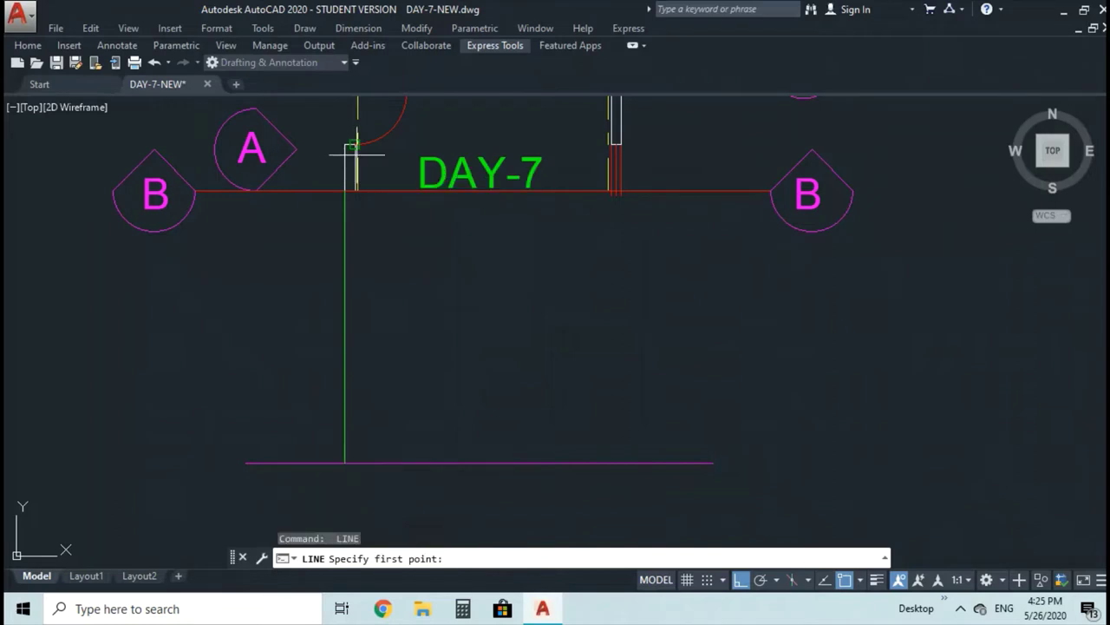
pyautogui.click(354, 144)
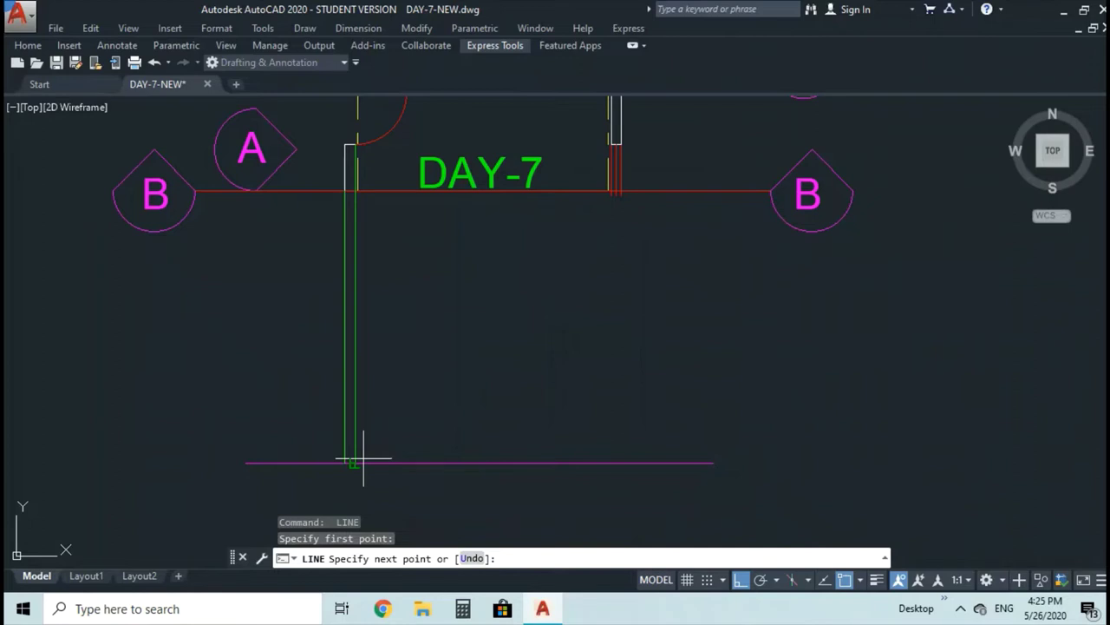
pyautogui.click(355, 462)
pyautogui.press('Return')
pyautogui.press('Return')
pyautogui.click(621, 144)
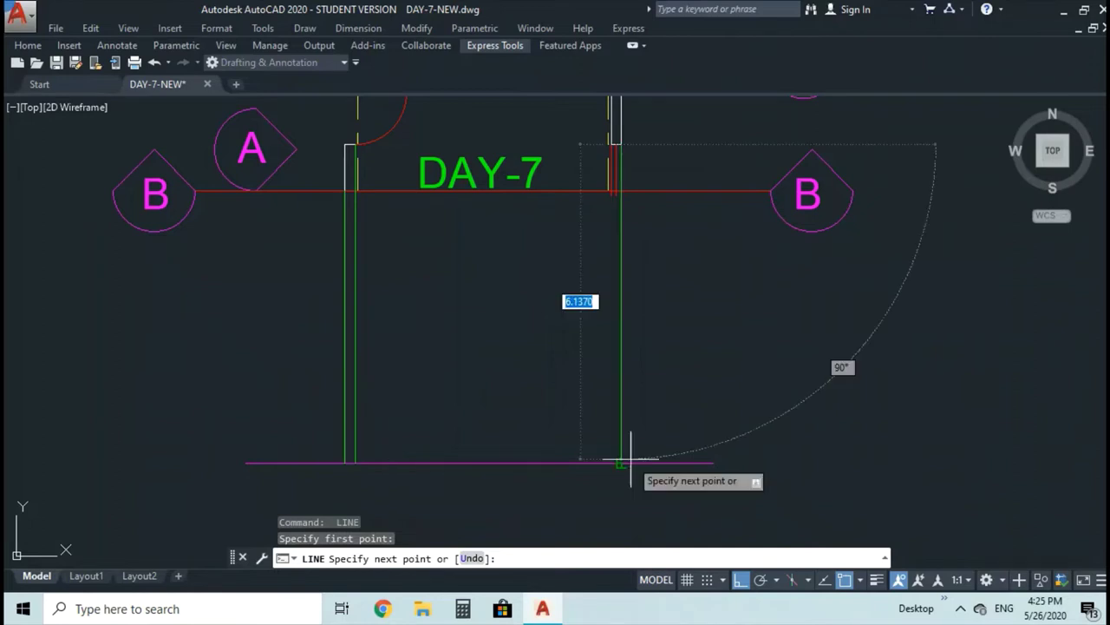
pyautogui.click(630, 458)
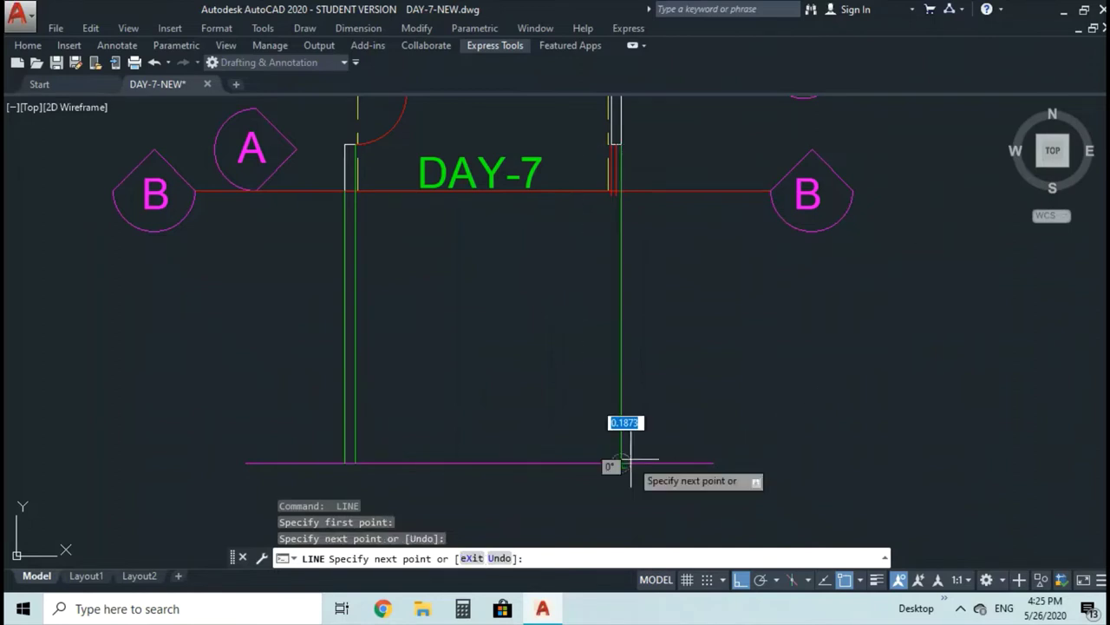
pyautogui.press('Return')
pyautogui.press('Return')
pyautogui.click(612, 144)
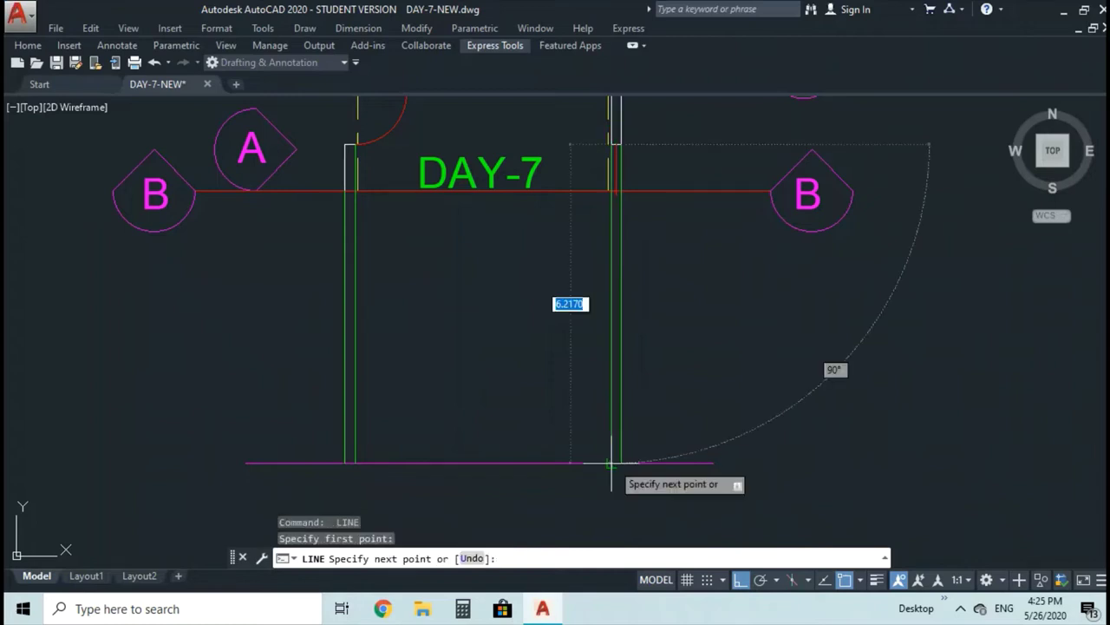
pyautogui.click(611, 463)
pyautogui.press('Return')
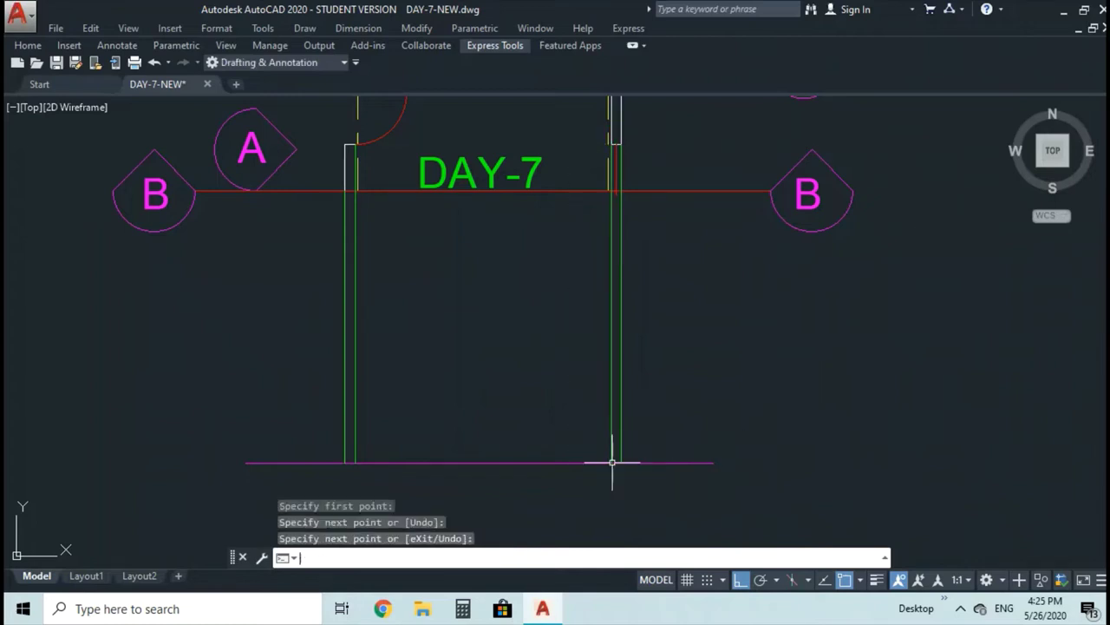
# Zoom out to 0.7x and try a line from the right wall corner, then cancel it
pyautogui.write('z')
pyautogui.press('Return')
pyautogui.write('.7')
pyautogui.press('Return')
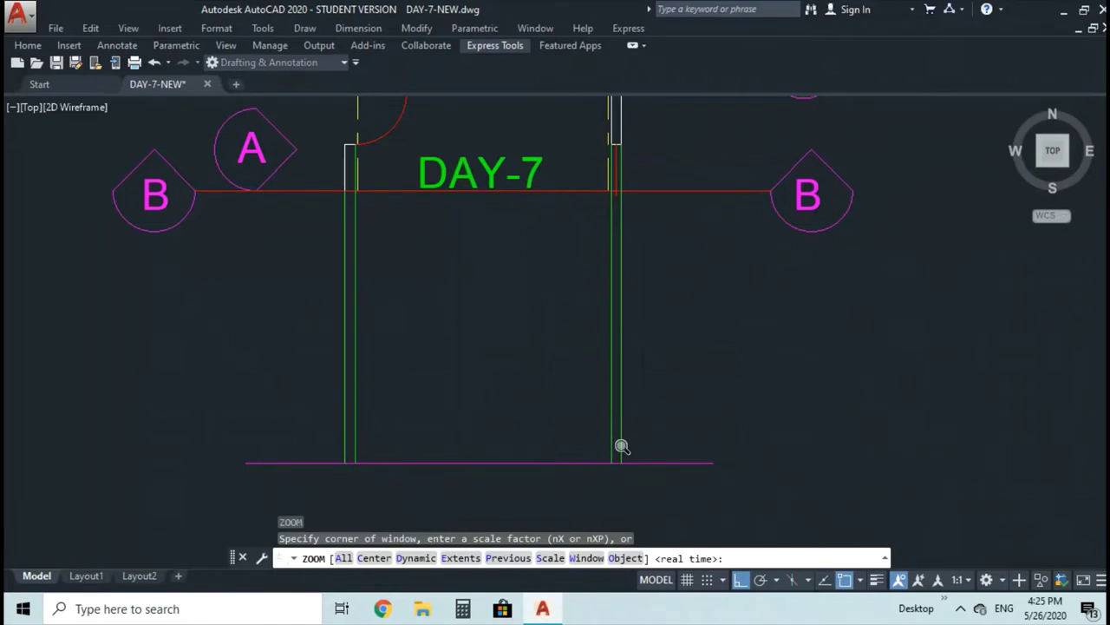
pyautogui.press('Escape')
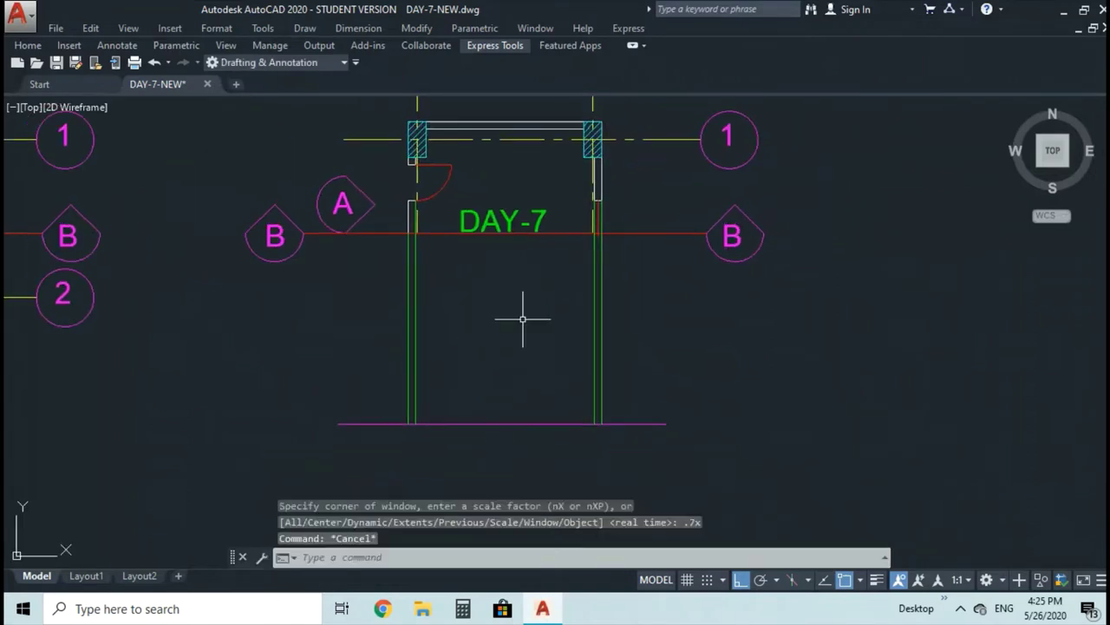
pyautogui.write('l')
pyautogui.press('Return')
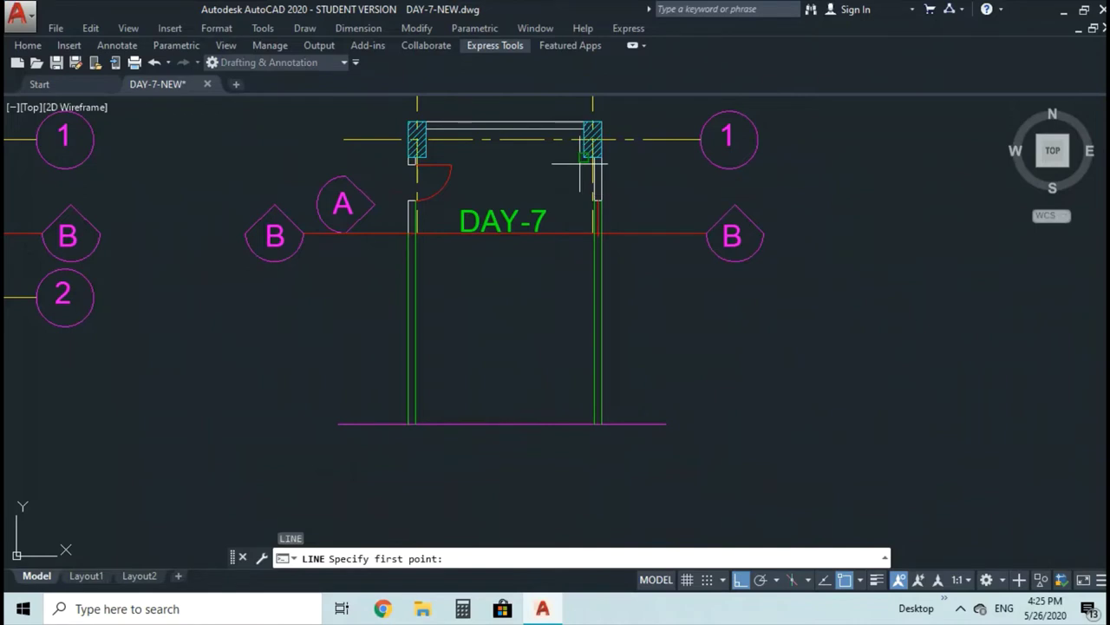
pyautogui.click(581, 162)
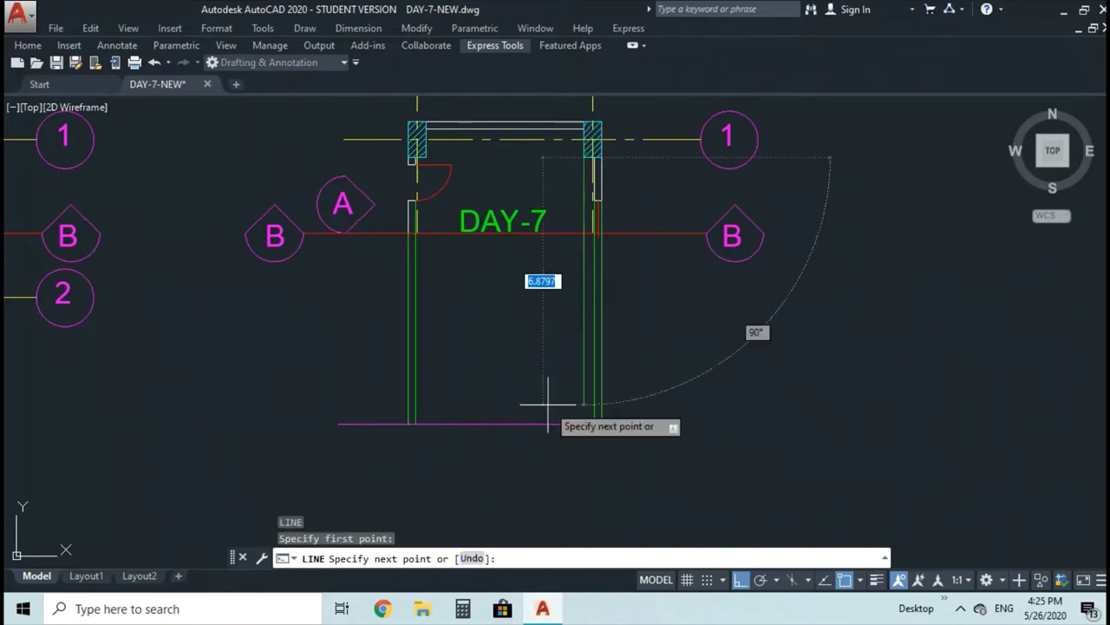
pyautogui.press('Return')
pyautogui.press('Return')
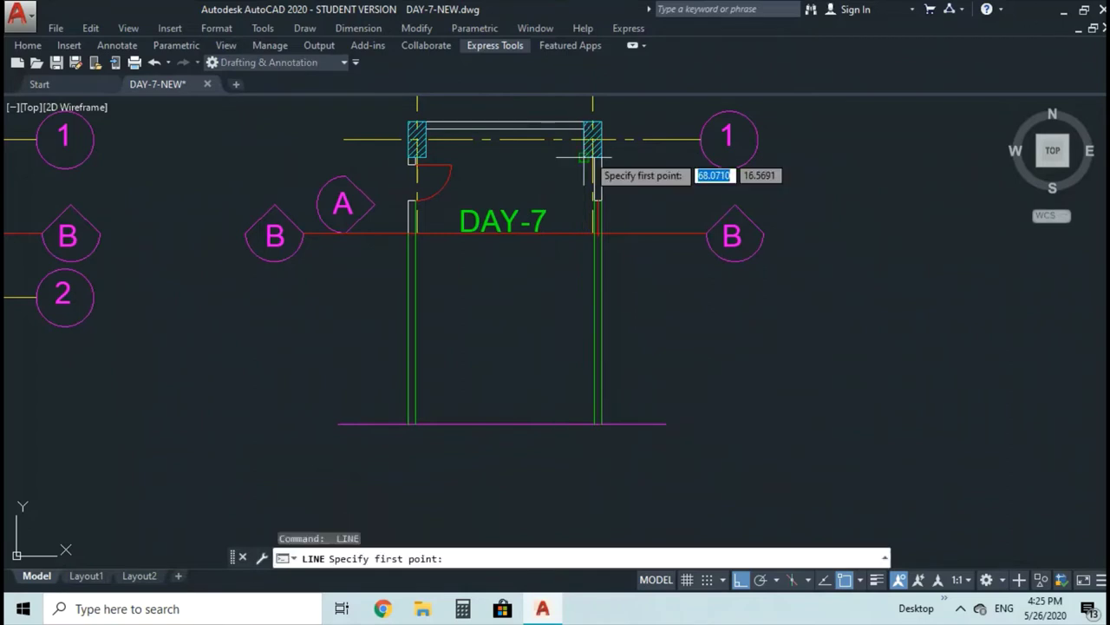
pyautogui.click(580, 159)
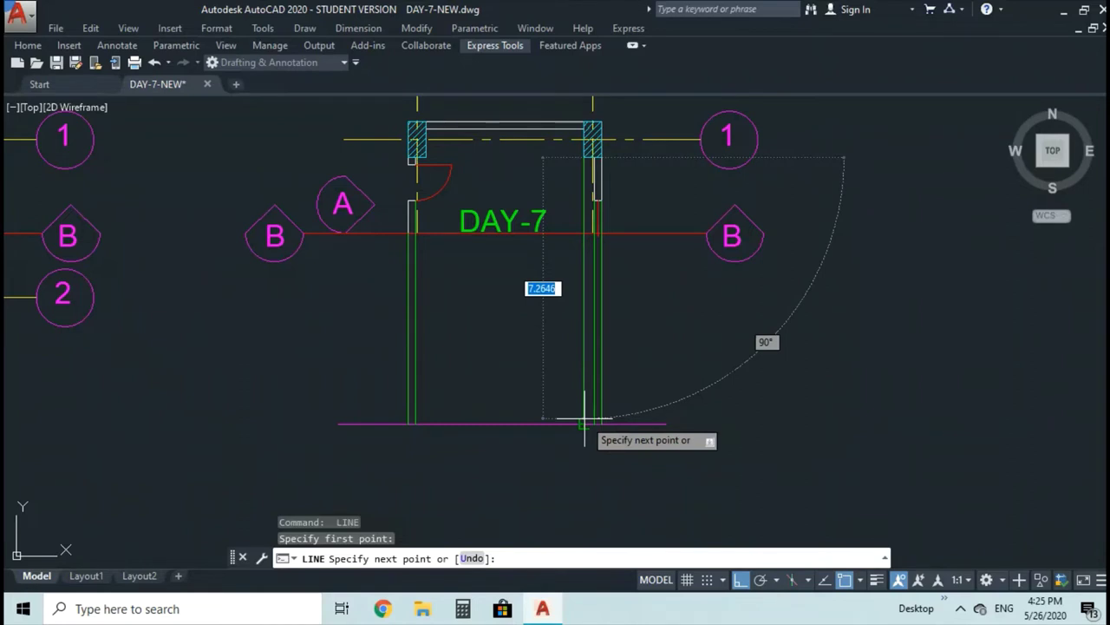
pyautogui.press('Escape')
pyautogui.press('Escape')
pyautogui.press('Escape')
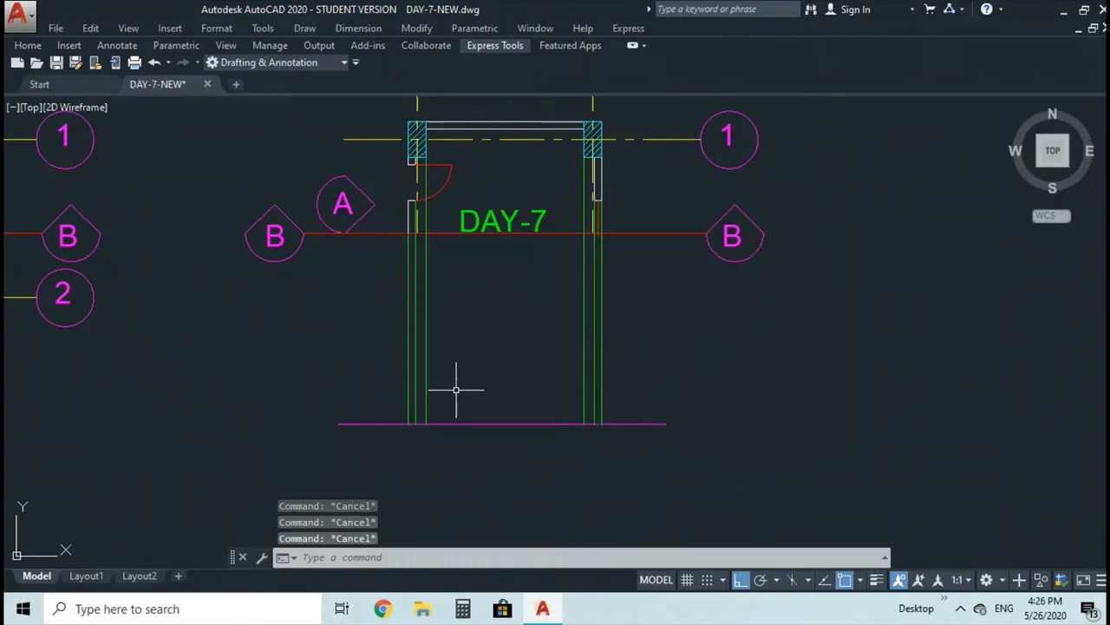
# Offset the ground line 3.2 upward to create the slab's top line
pyautogui.write('o')
pyautogui.press('Return')
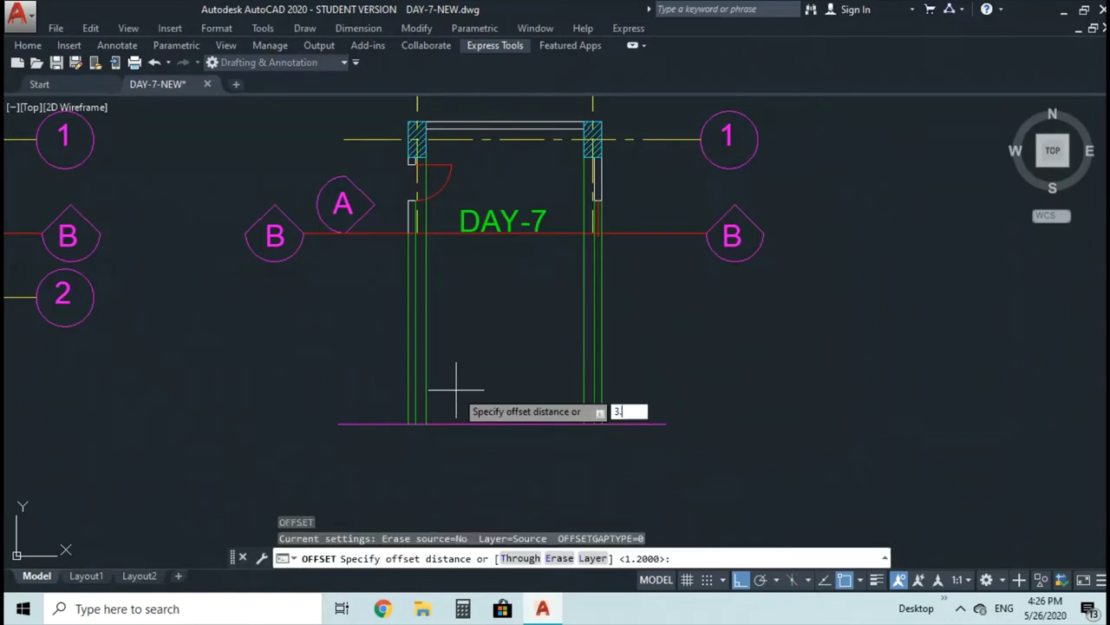
pyautogui.press('Escape')
pyautogui.write('o')
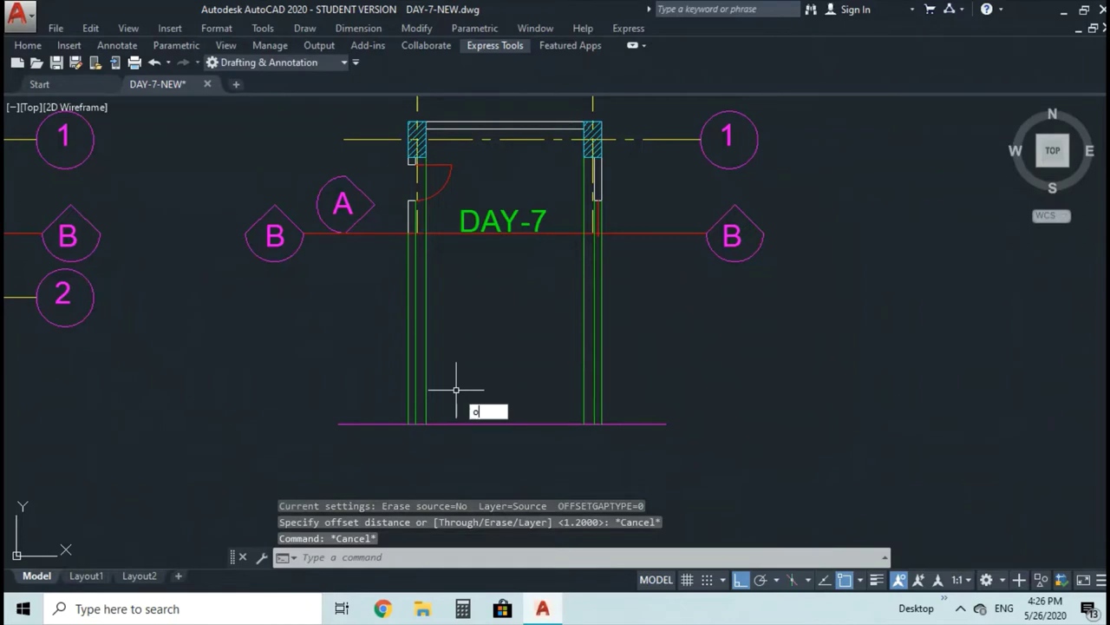
pyautogui.press('Return')
pyautogui.write('3.2')
pyautogui.press('Return')
pyautogui.press('Return')
pyautogui.press('Return')
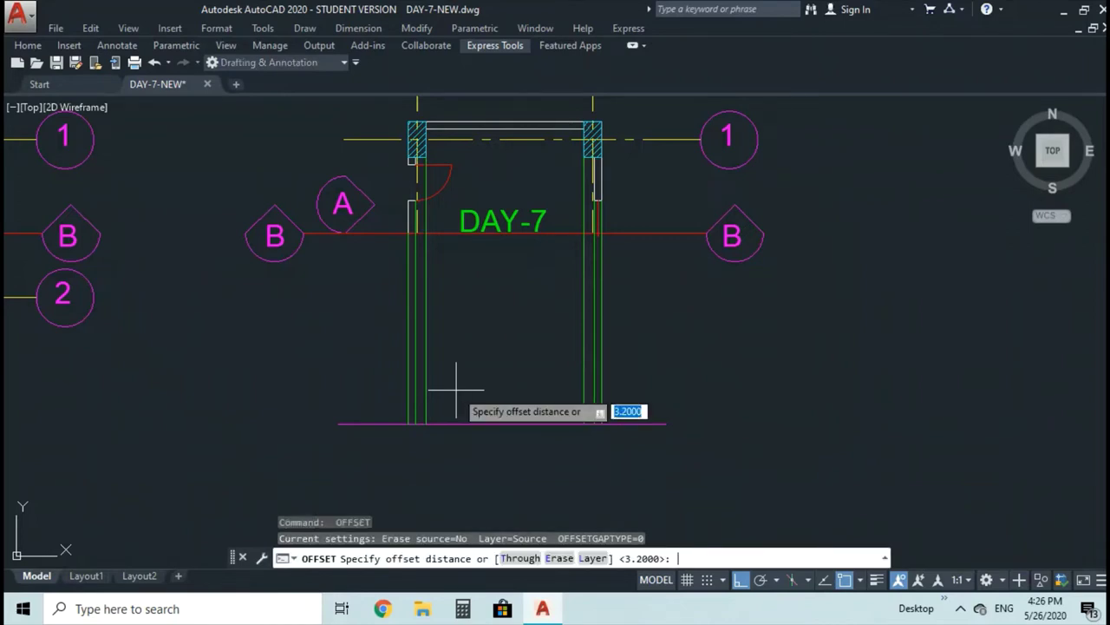
pyautogui.press('Return')
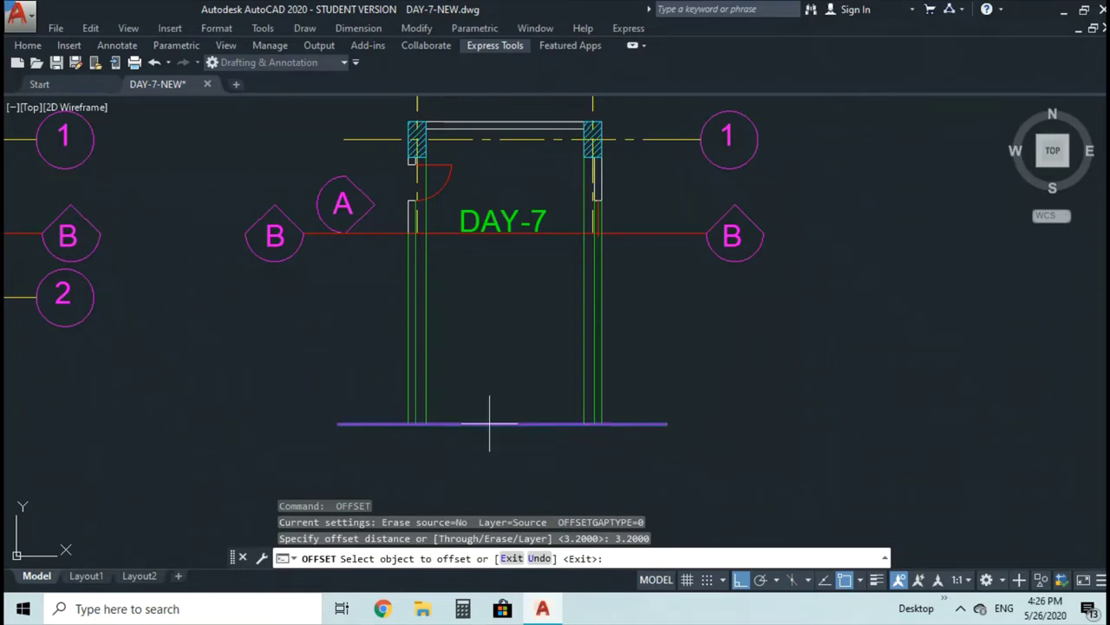
pyautogui.click(491, 425)
pyautogui.click(494, 350)
pyautogui.press('Escape')
pyautogui.press('Escape')
pyautogui.press('Escape')
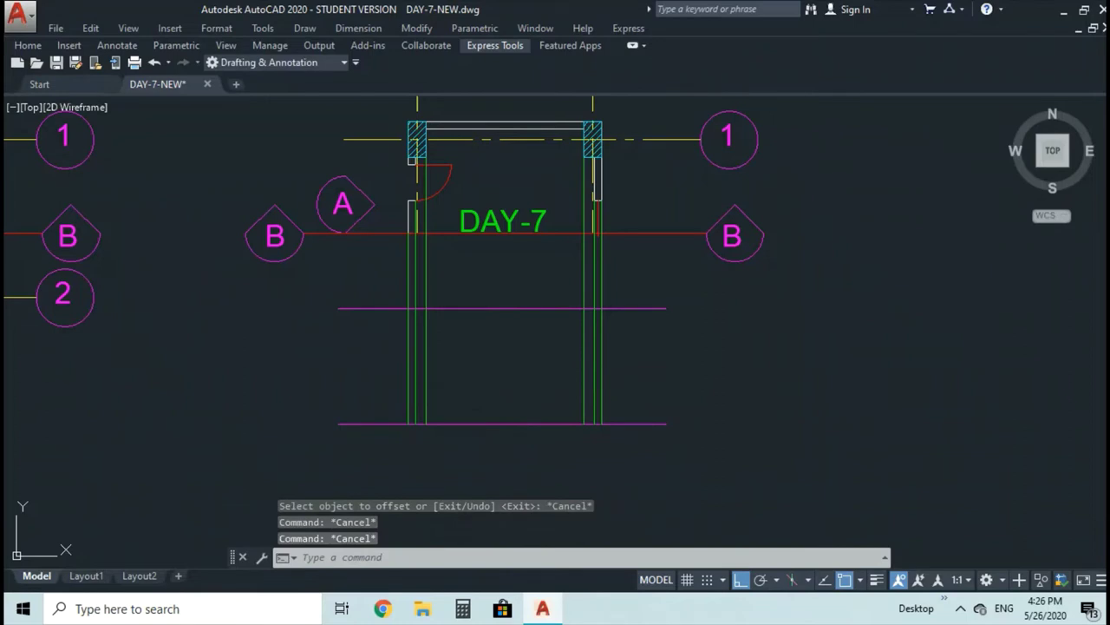
# Offset that magenta line 0.15 downward to form the slab's underside
pyautogui.write('o')
pyautogui.press('Return')
pyautogui.write('.15')
pyautogui.press('Return')
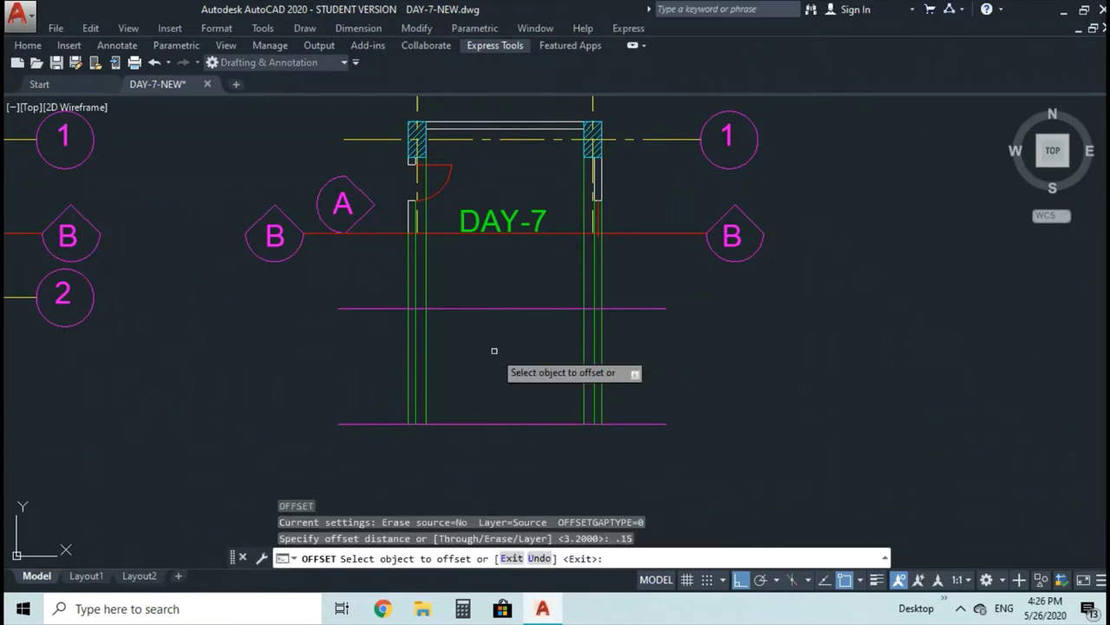
pyautogui.click(507, 307)
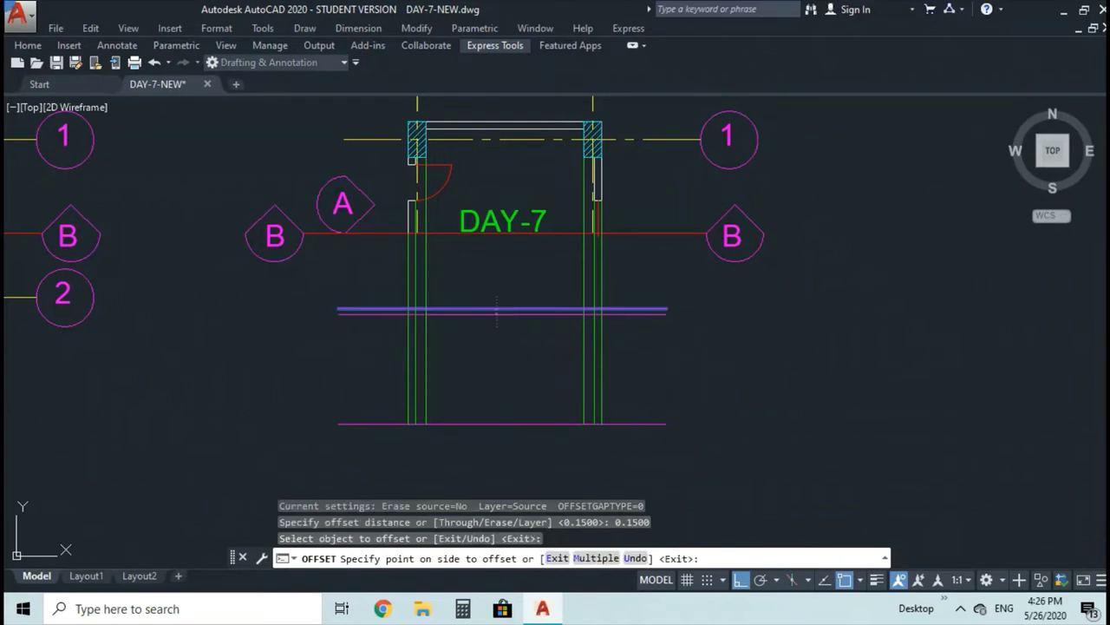
pyautogui.click(496, 358)
# Zoom into the section and trim the inner green wall lines above the lower slab line
pyautogui.press('Escape')
pyautogui.write('z')
pyautogui.press('Return')
pyautogui.write('w')
pyautogui.press('Return')
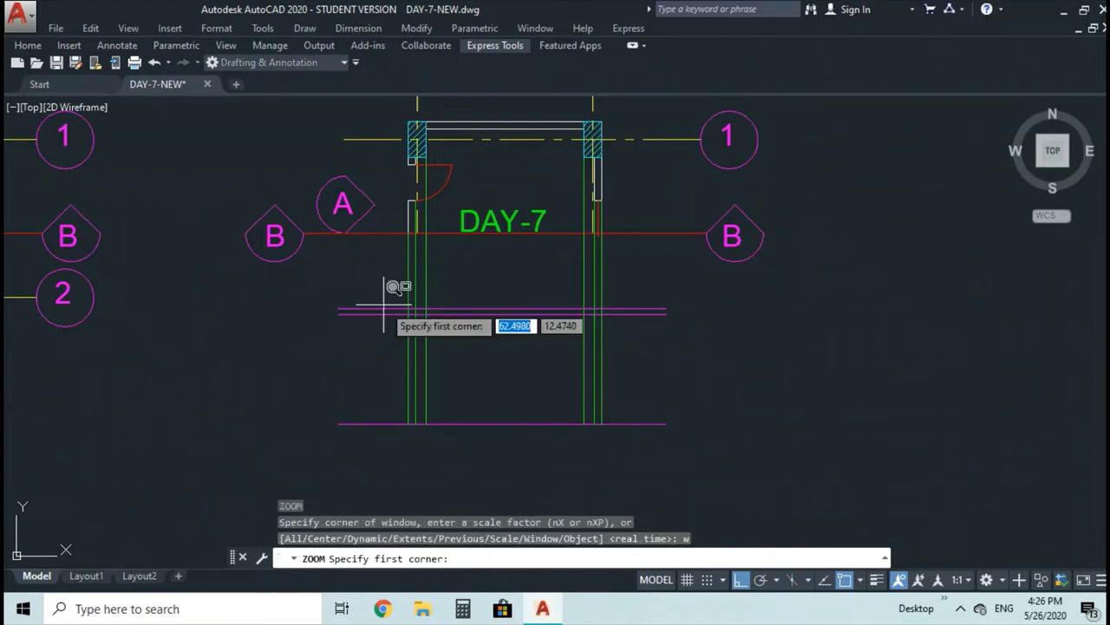
pyautogui.click(349, 254)
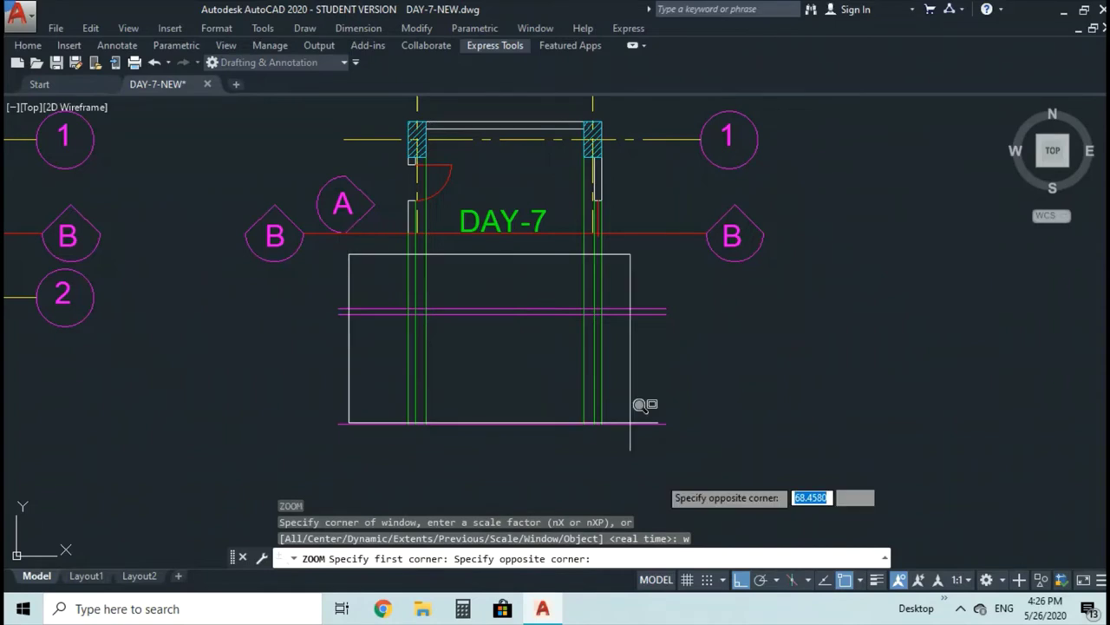
pyautogui.click(691, 458)
pyautogui.press('Escape')
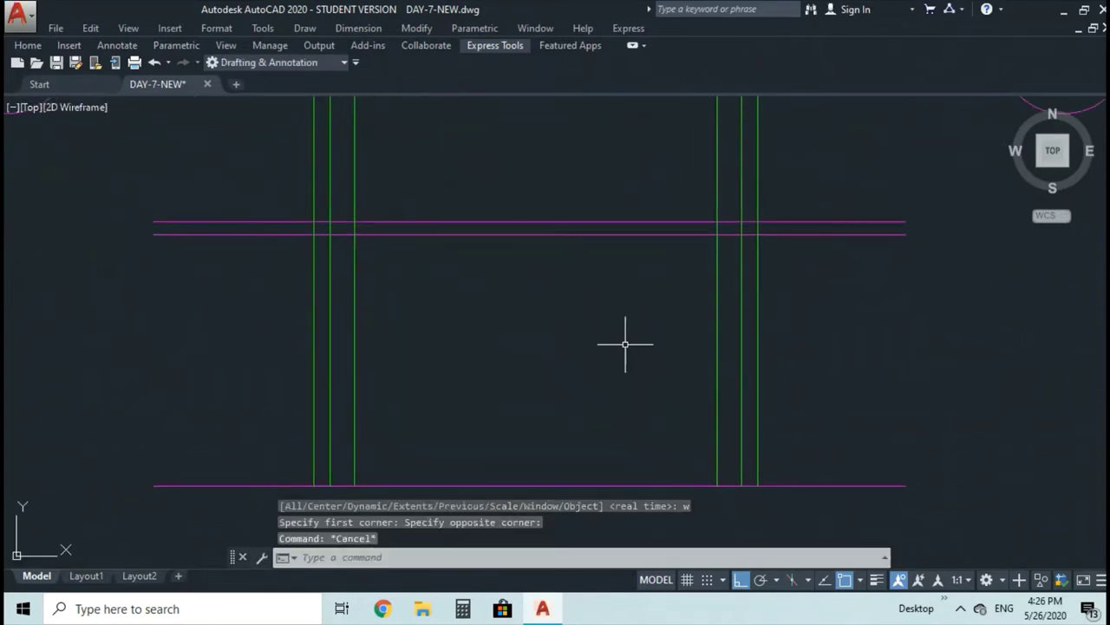
pyautogui.press('Escape')
pyautogui.write('tr')
pyautogui.press('Return')
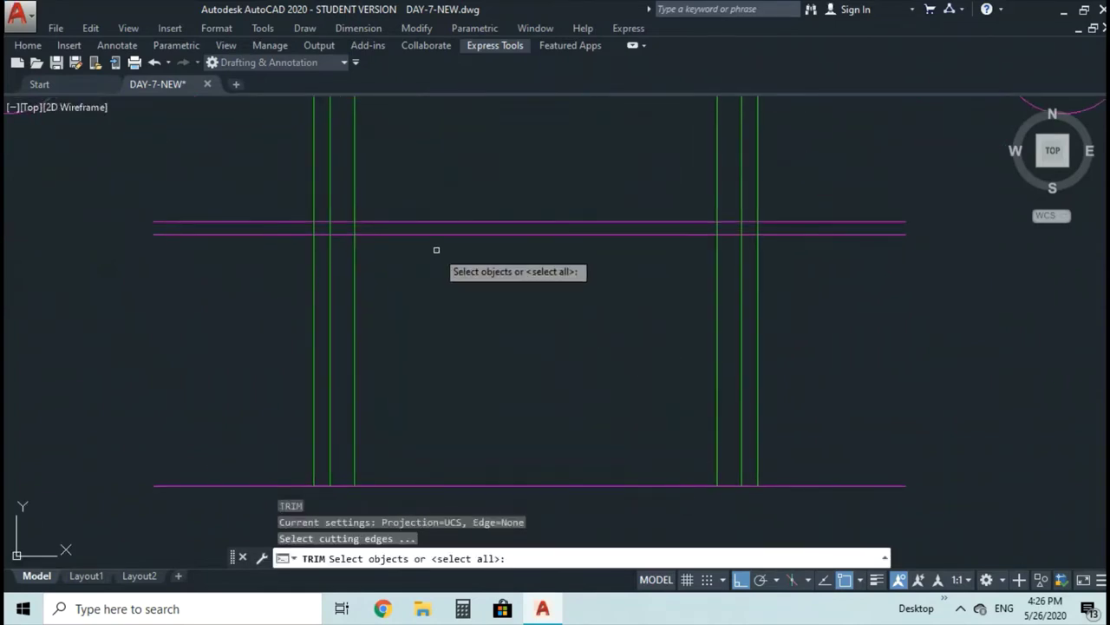
pyautogui.click(366, 235)
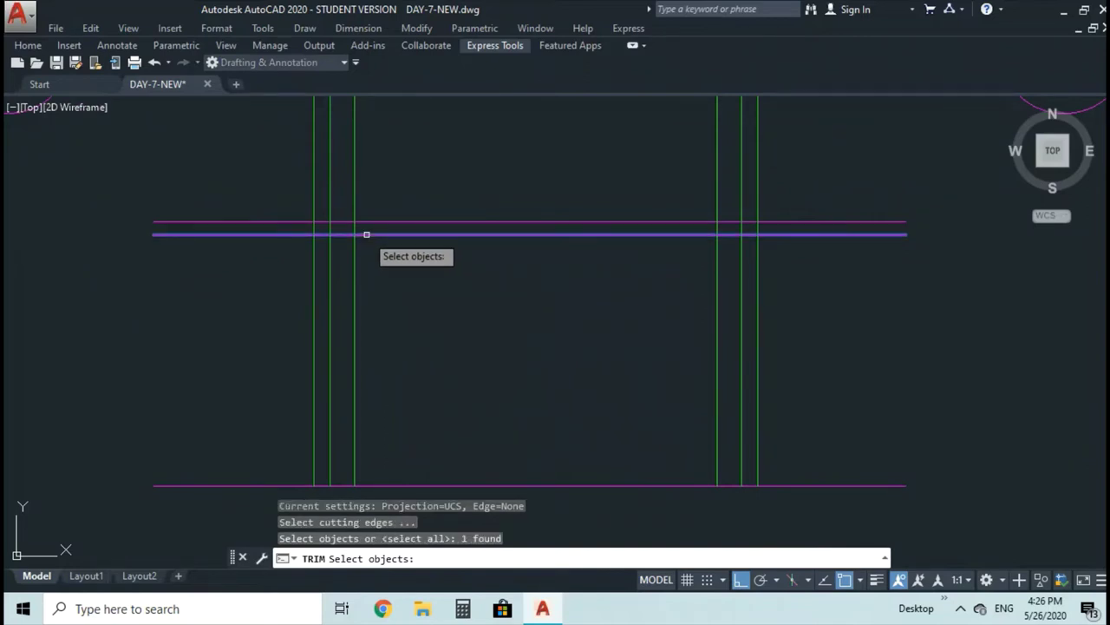
pyautogui.press('Return')
pyautogui.click(354, 208)
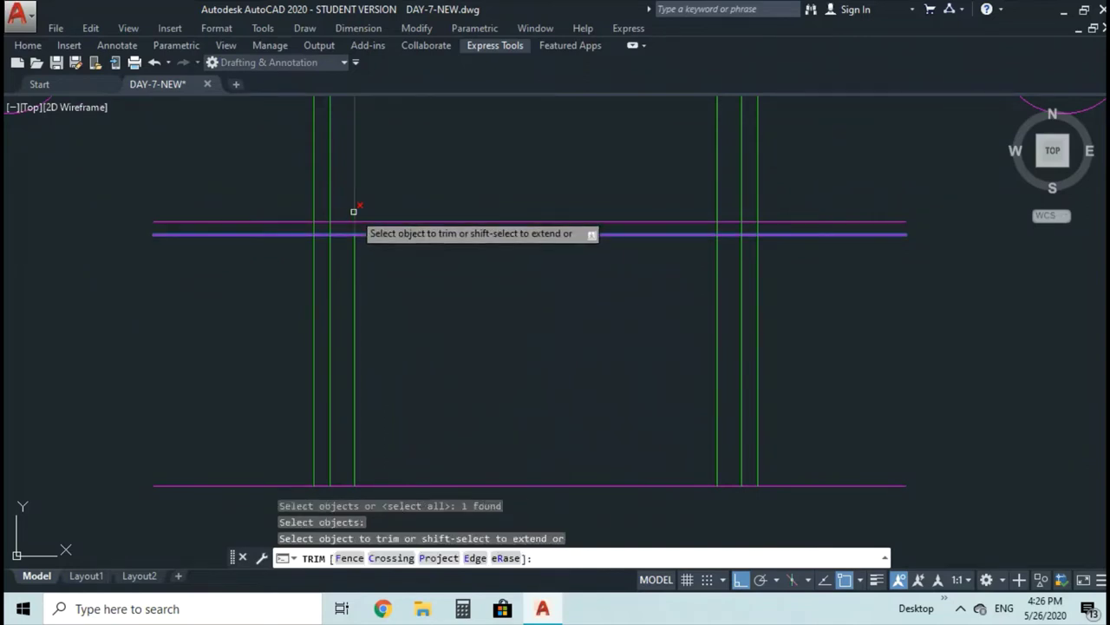
pyautogui.click(718, 194)
pyautogui.press('Return')
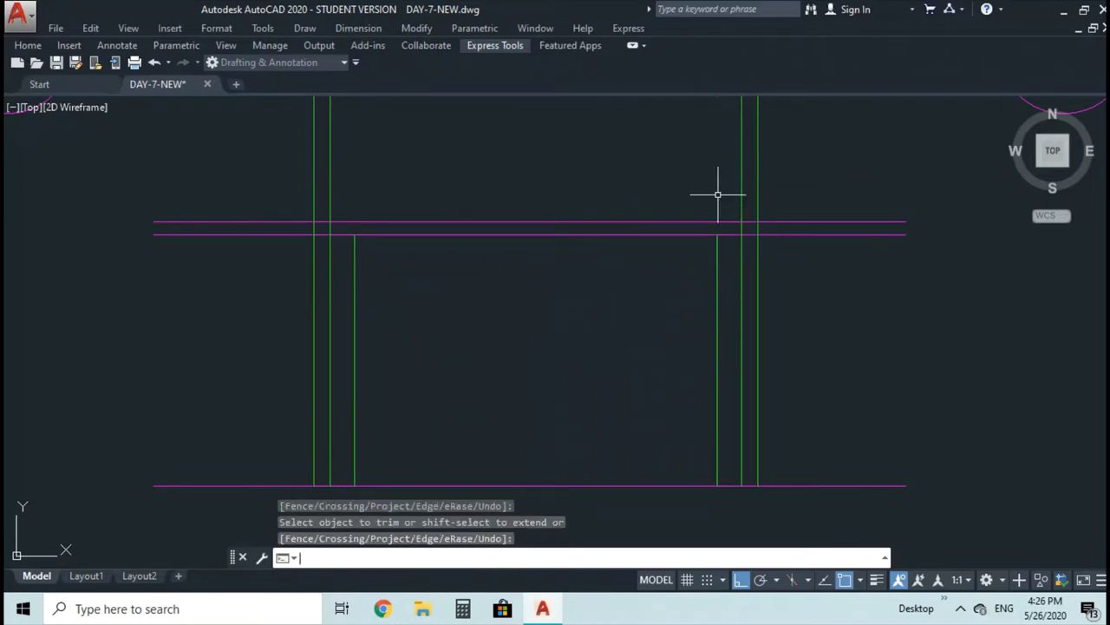
# Clip both magenta slab lines where they extend past the left and right outer walls
pyautogui.press('Return')
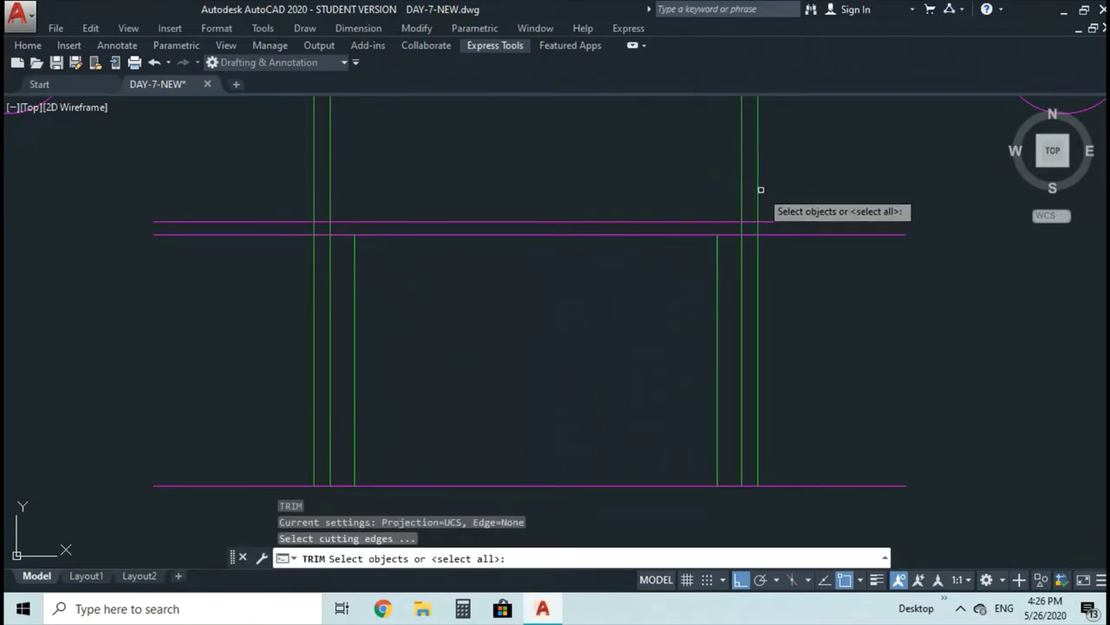
pyautogui.press('Return')
pyautogui.click(779, 233)
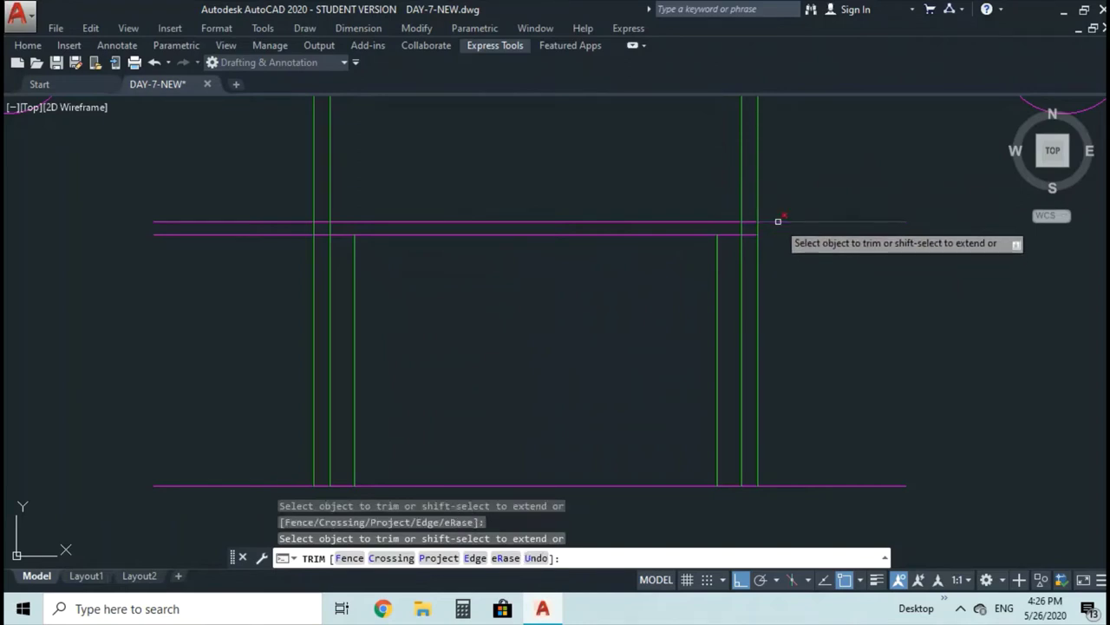
pyautogui.click(778, 222)
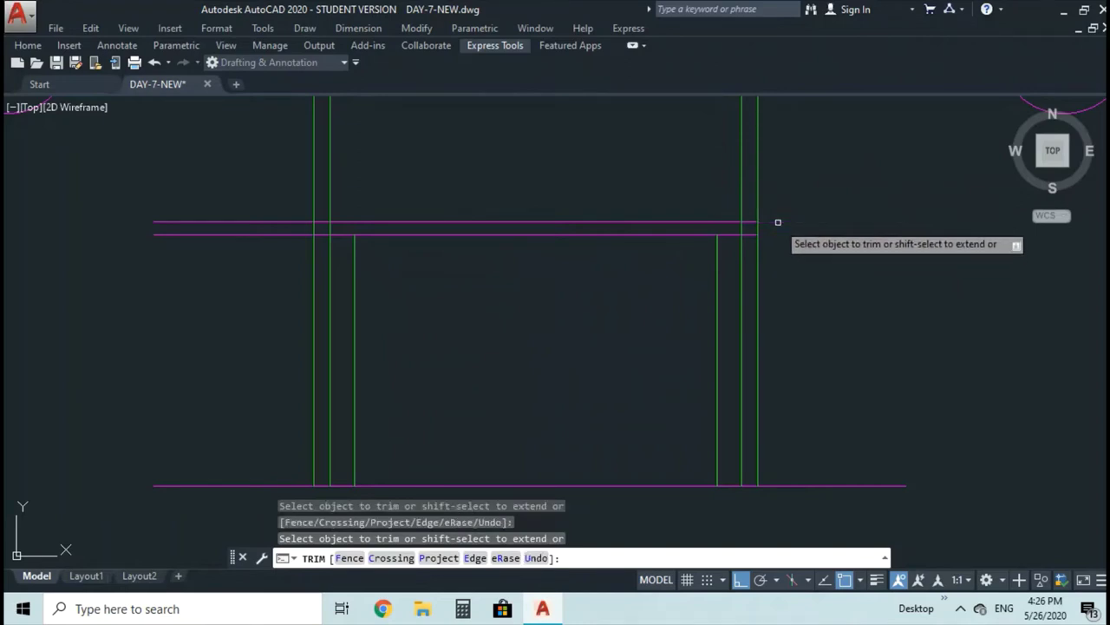
pyautogui.click(296, 235)
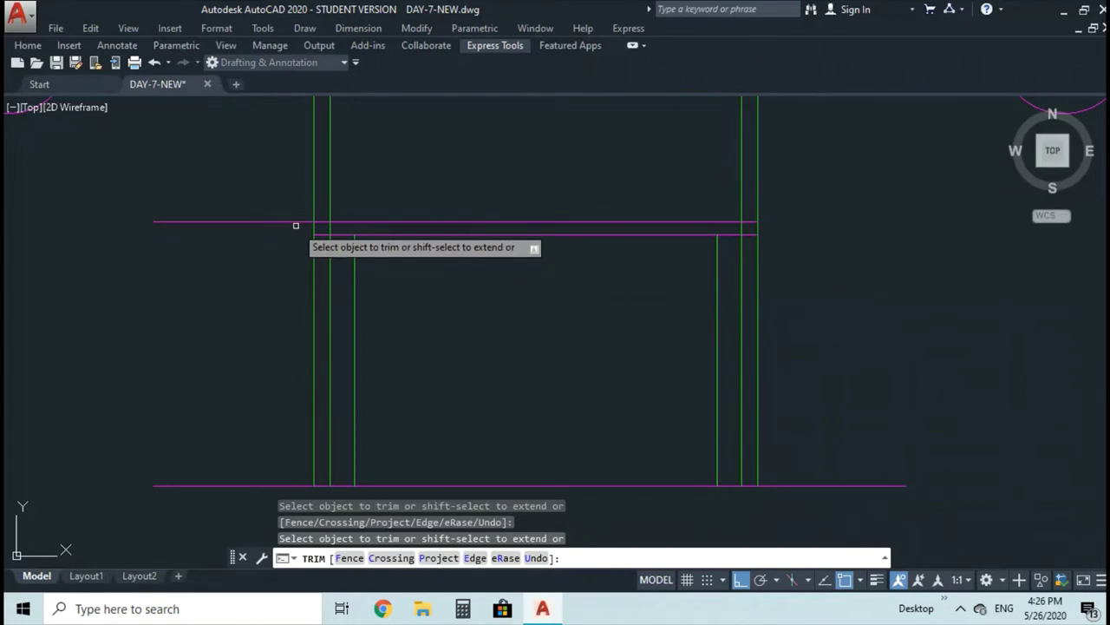
pyautogui.click(293, 222)
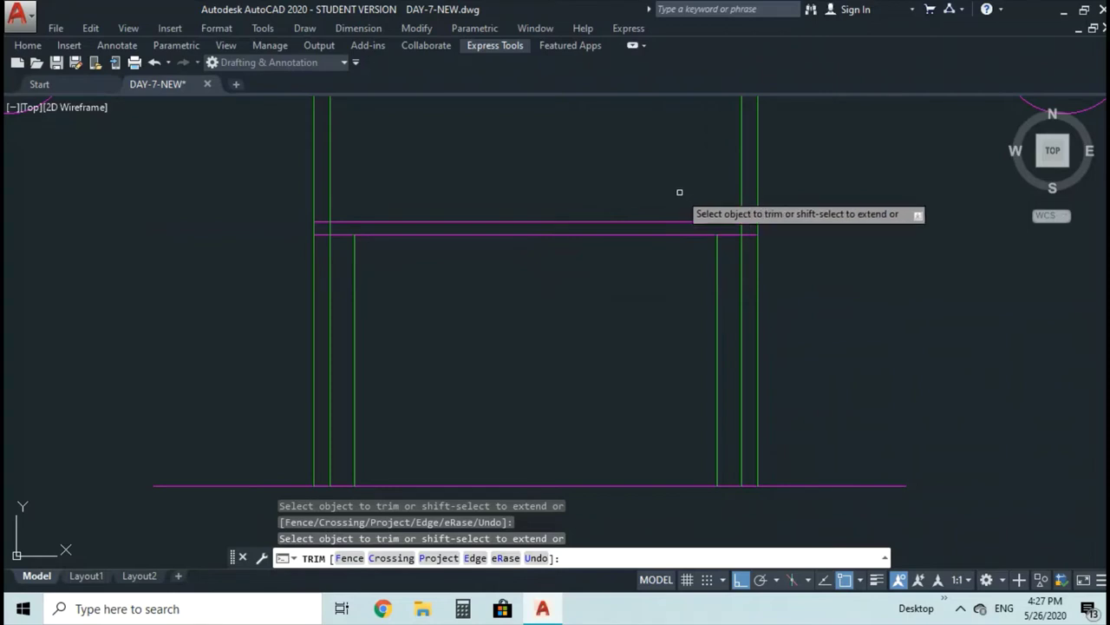
pyautogui.press('Escape')
# Offset the upper slab line 0.7 upward to create the top magenta line
pyautogui.write('o')
pyautogui.press('Return')
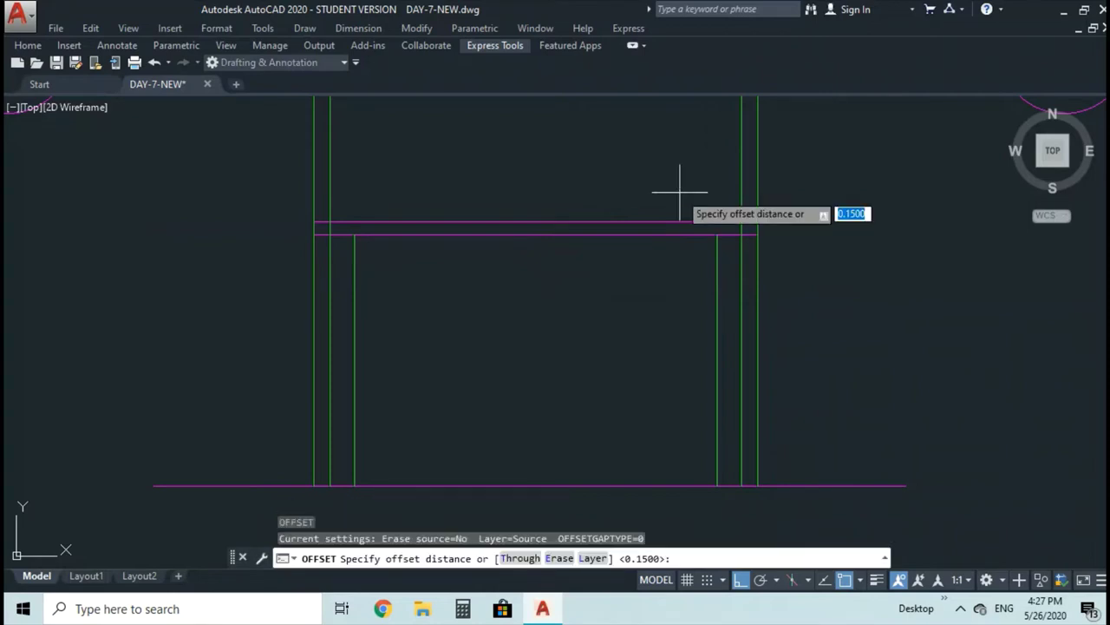
pyautogui.write('7')
pyautogui.press('Return')
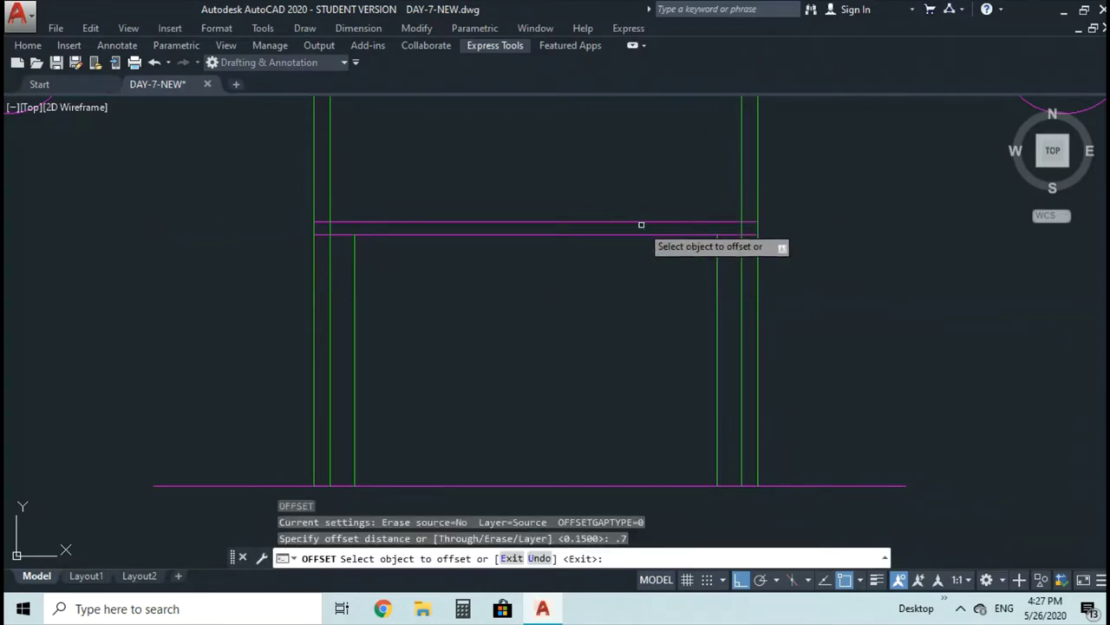
pyautogui.click(641, 224)
pyautogui.click(627, 157)
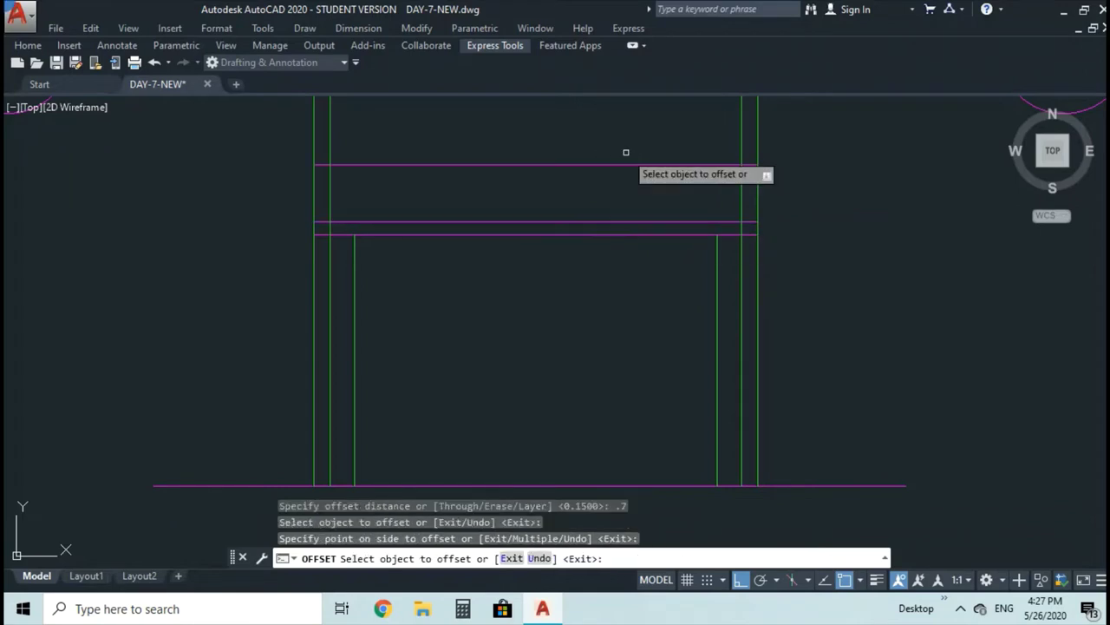
pyautogui.press('Escape')
pyautogui.press('Escape')
# Trim the left and right green wall lines sticking out above the new top line
pyautogui.write('tr')
pyautogui.press('Return')
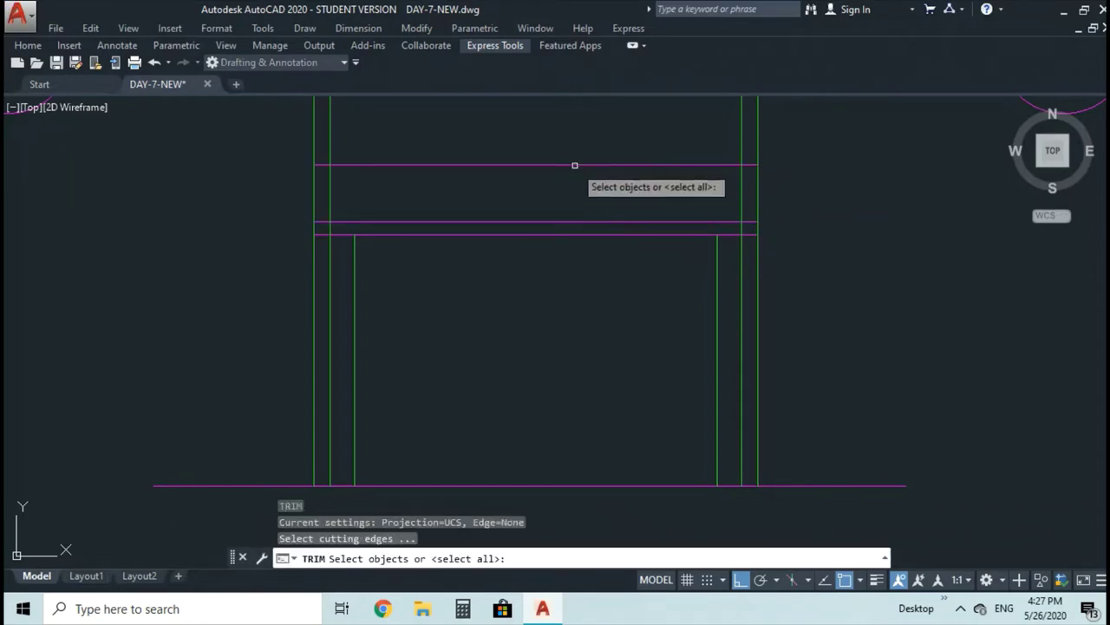
pyautogui.press('Return')
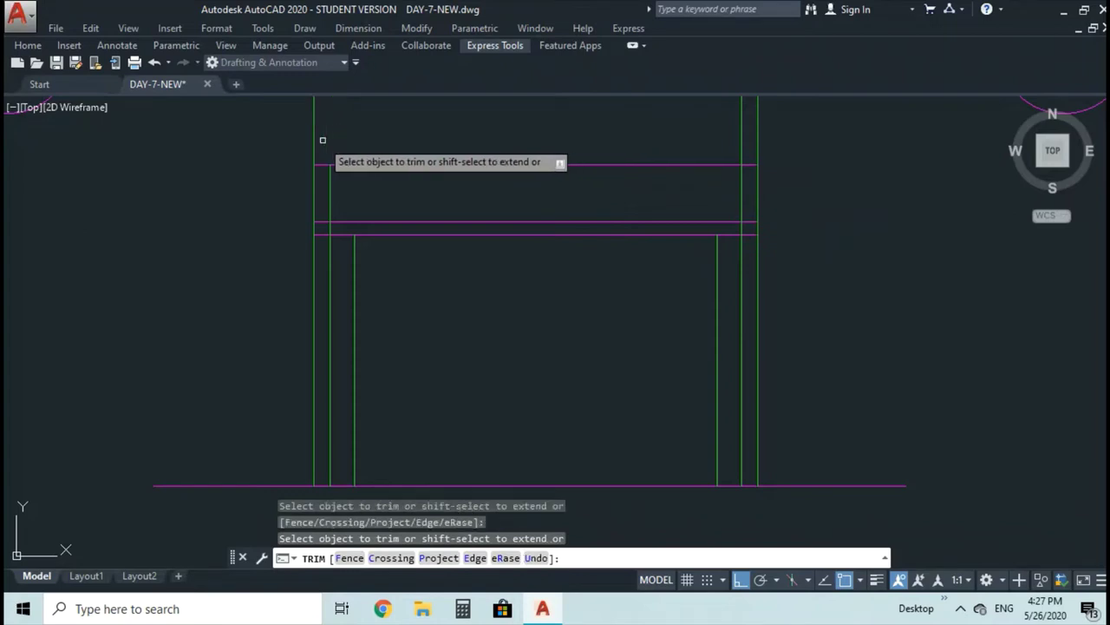
pyautogui.click(314, 139)
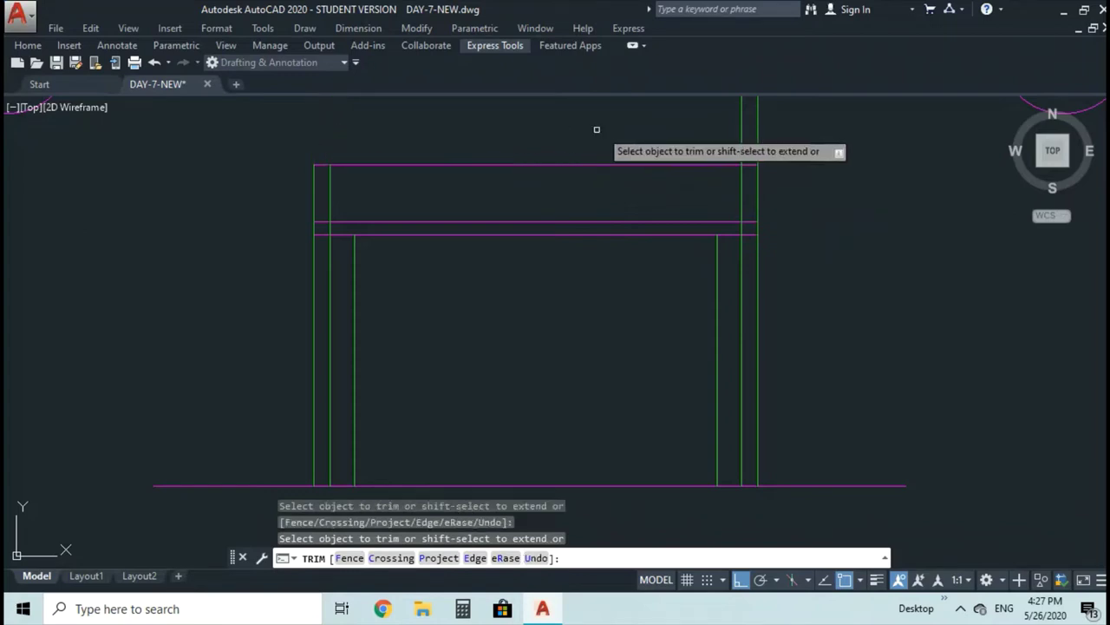
pyautogui.click(757, 140)
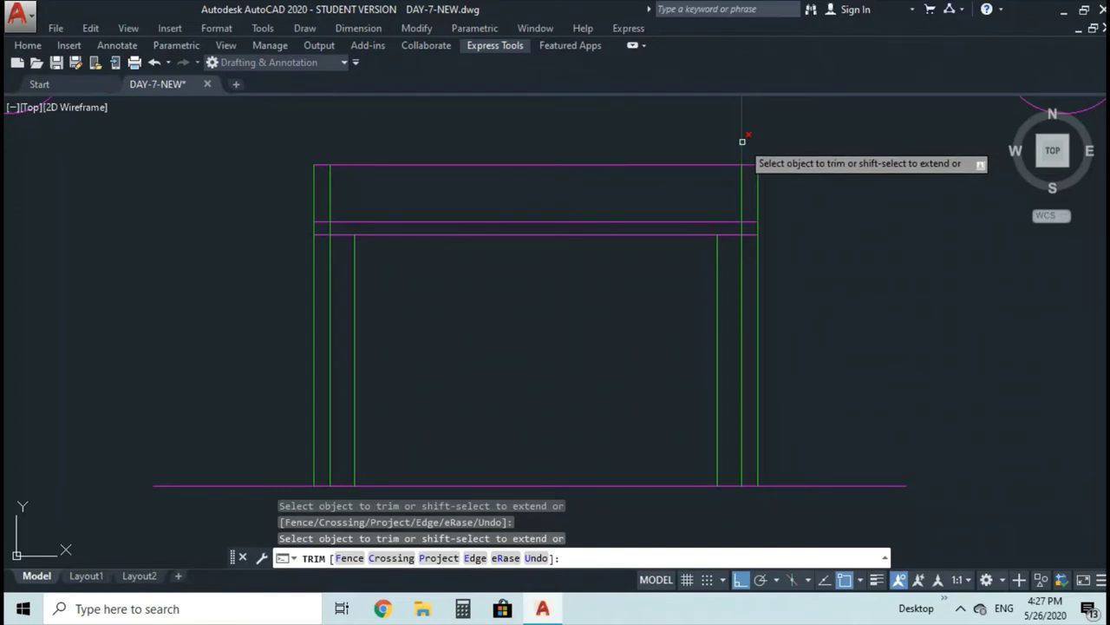
pyautogui.click(742, 139)
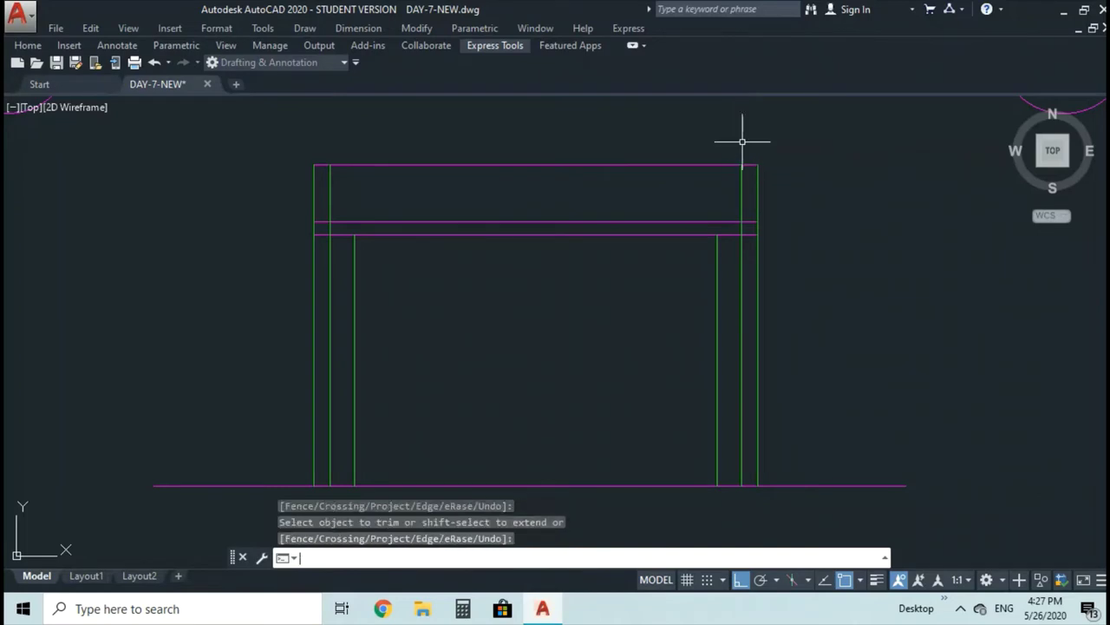
pyautogui.press('Return')
# Trim the left and right wall lines between the two magenta slab lines
pyautogui.write('tr')
pyautogui.press('Return')
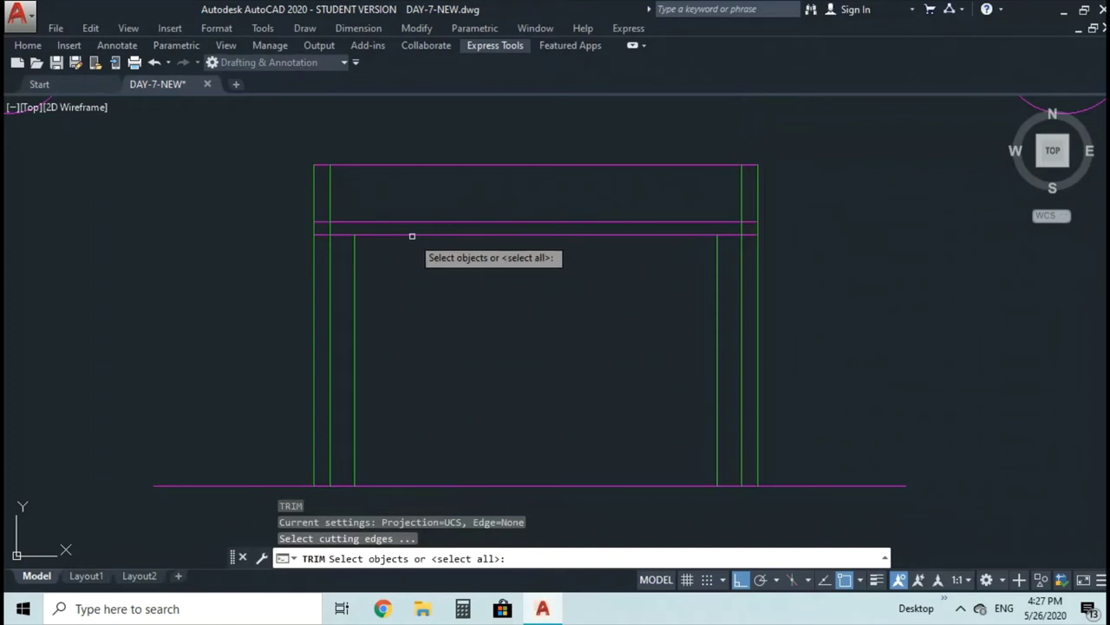
pyautogui.press('Escape')
pyautogui.write('tr')
pyautogui.press('Return')
pyautogui.press('Return')
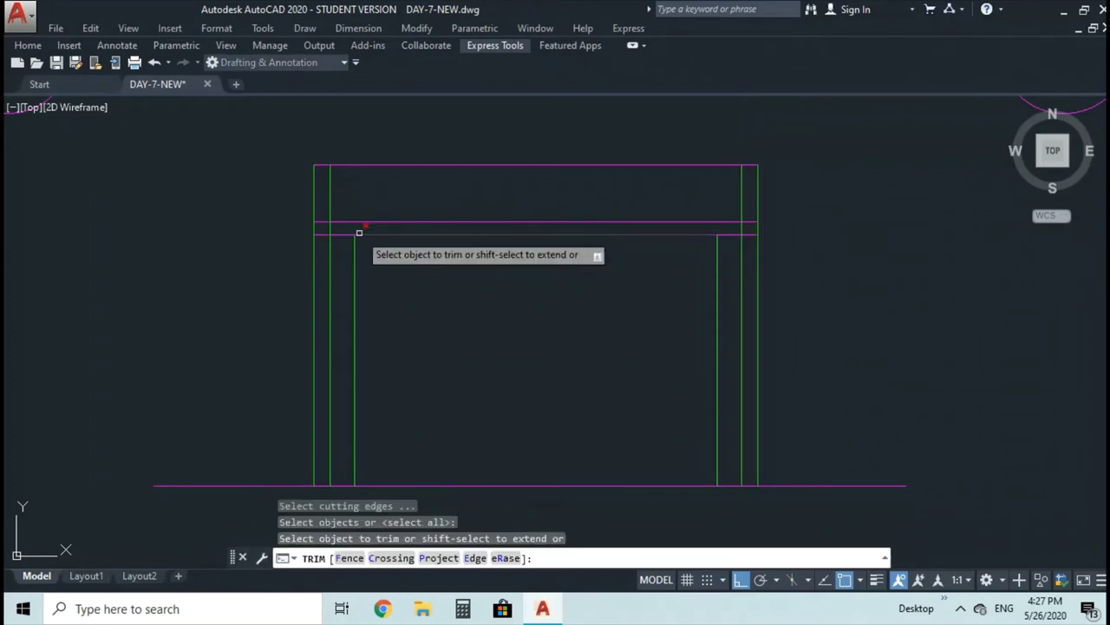
pyautogui.click(334, 230)
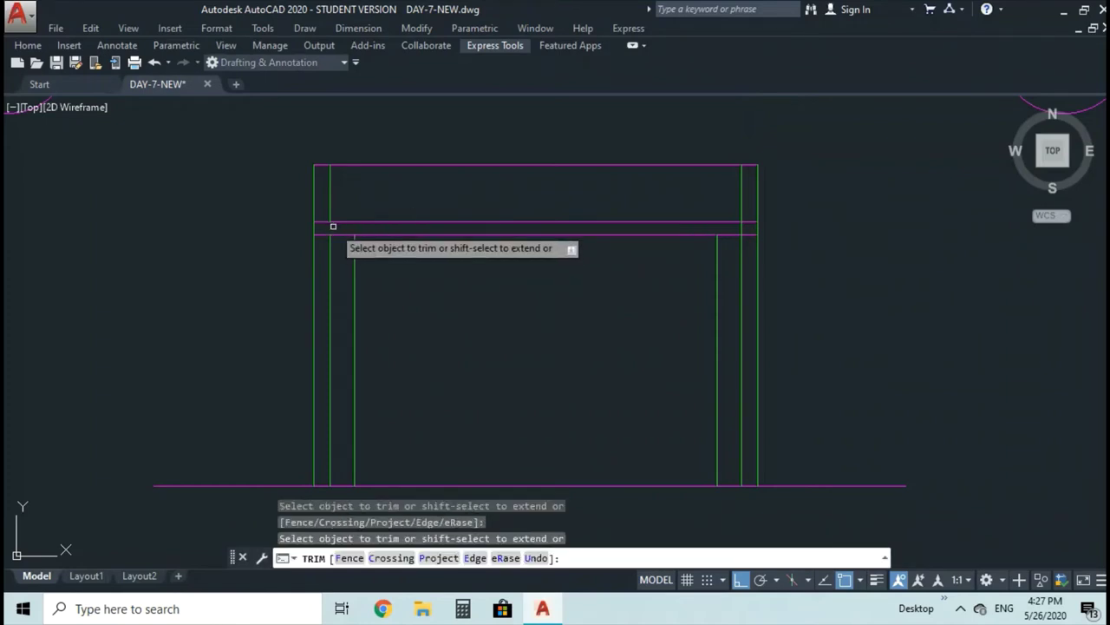
pyautogui.click(741, 227)
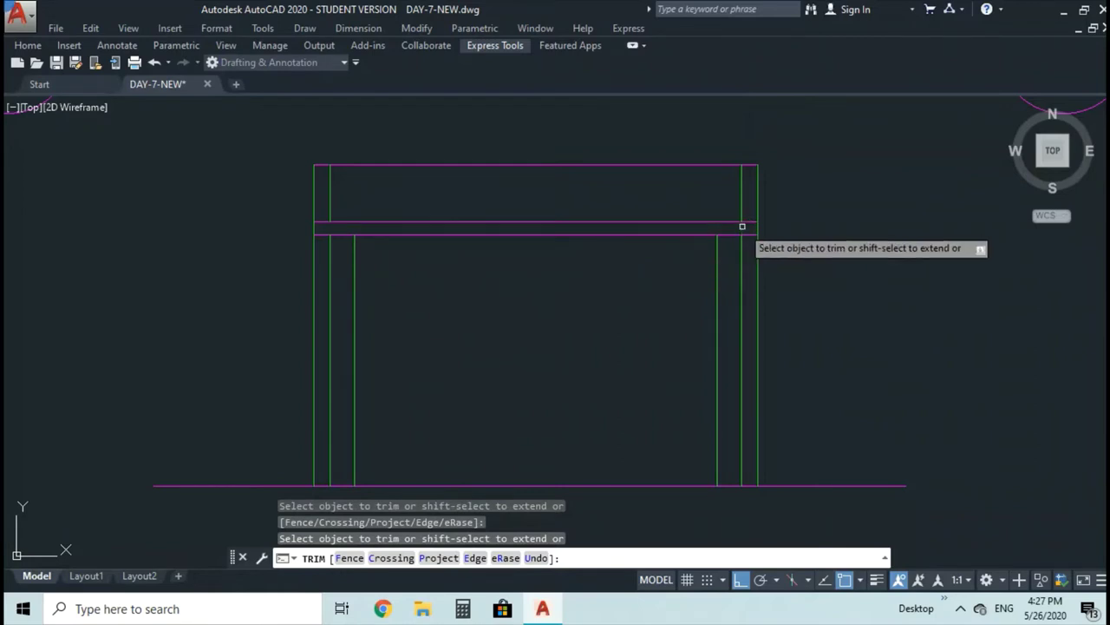
pyautogui.press('Return')
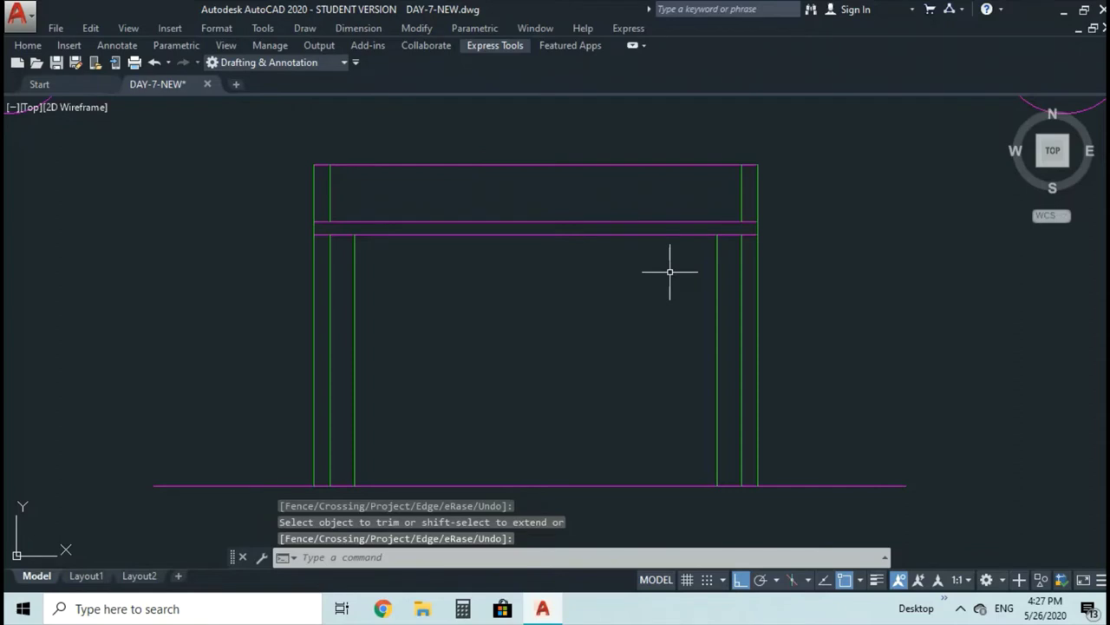
pyautogui.write('z')
pyautogui.press('Return')
# Zoom out by 0.8x twice to bring the section and plan into view
pyautogui.write('.8x')
pyautogui.press('Return')
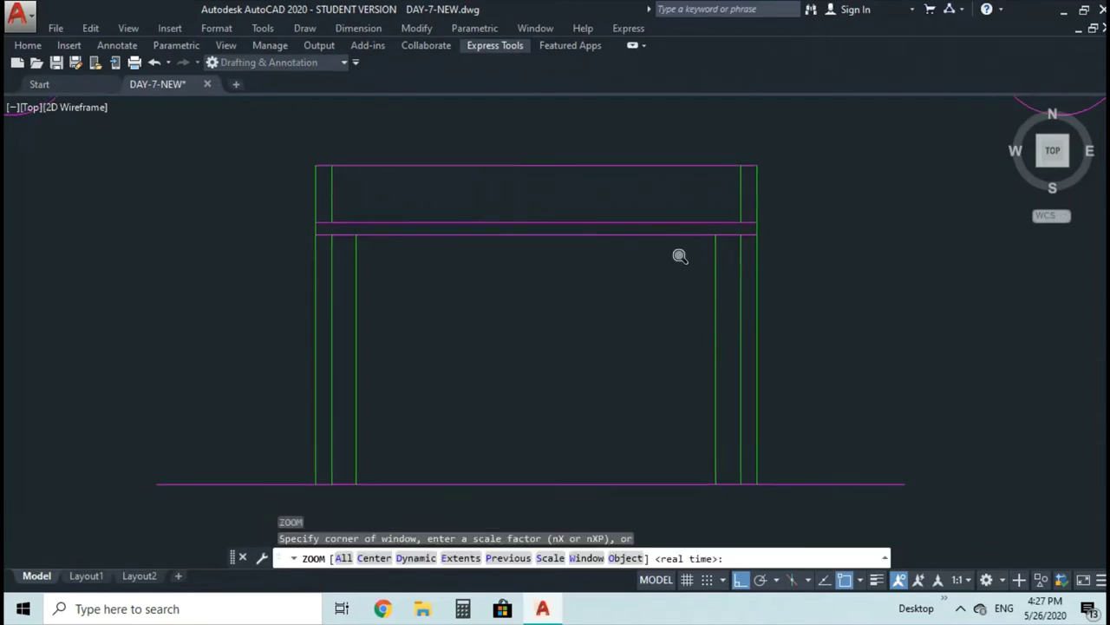
pyautogui.press('Return')
pyautogui.write('.8')
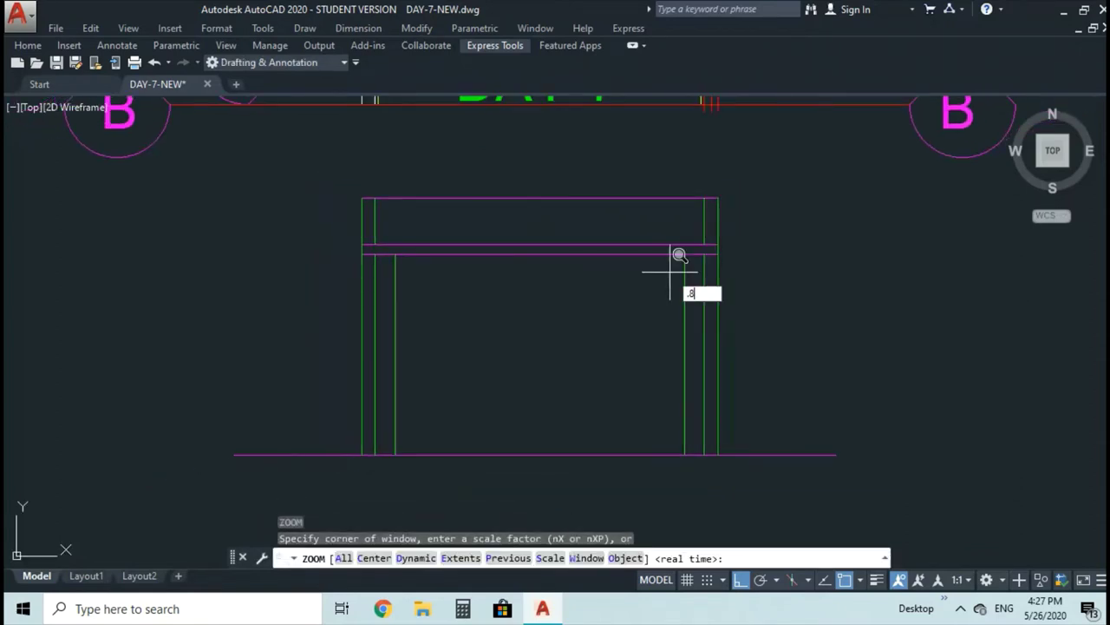
pyautogui.write('x')
pyautogui.press('Return')
pyautogui.press('Escape')
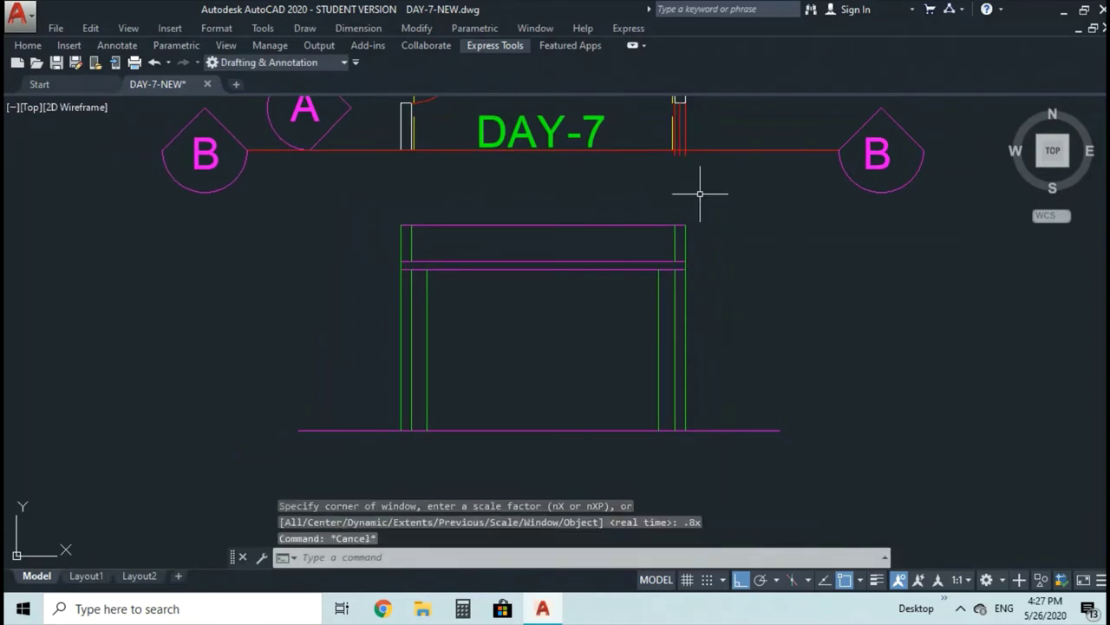
# Offset the section's base line 1.0 upward as the first helper line
pyautogui.write('o')
pyautogui.press('Return')
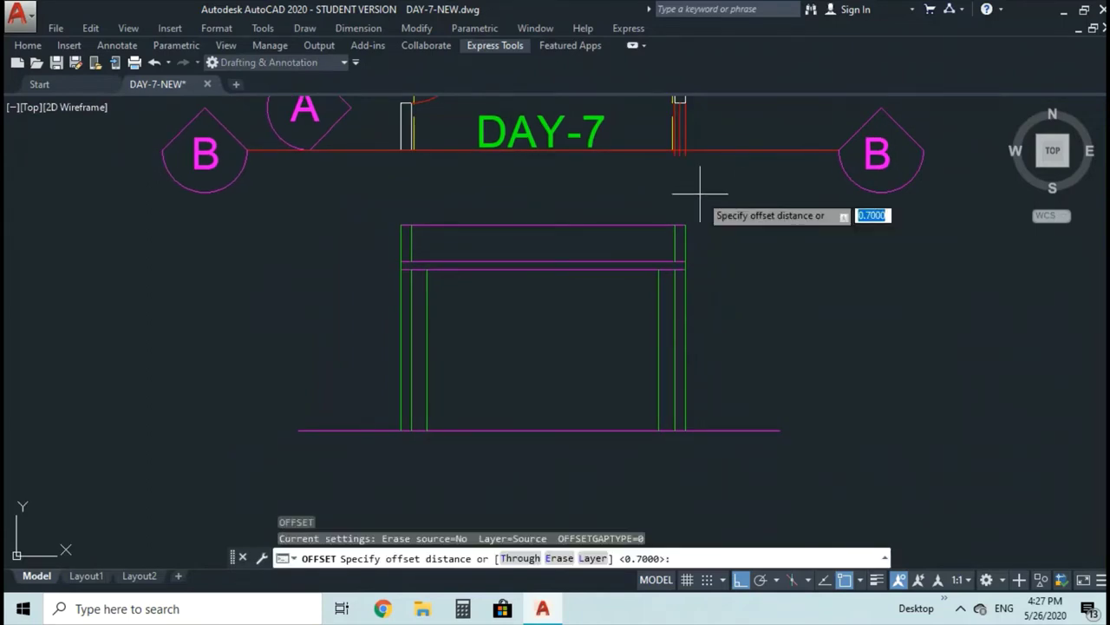
pyautogui.write('1')
pyautogui.press('Return')
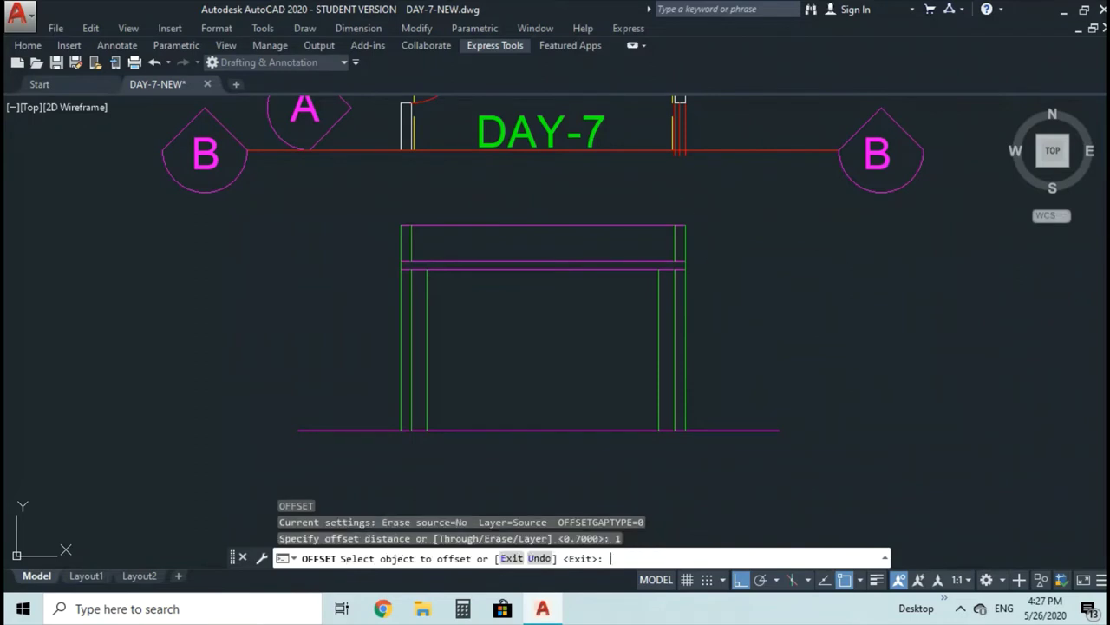
pyautogui.press('Return')
pyautogui.press('Return')
pyautogui.write('o')
pyautogui.press('Return')
pyautogui.press('Return')
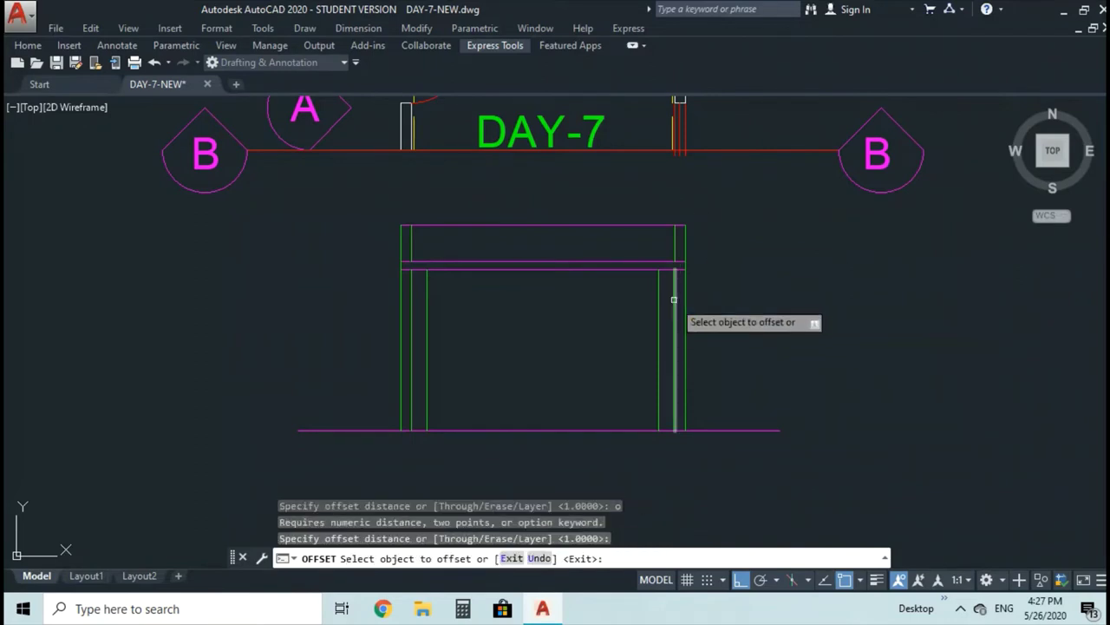
pyautogui.click(583, 430)
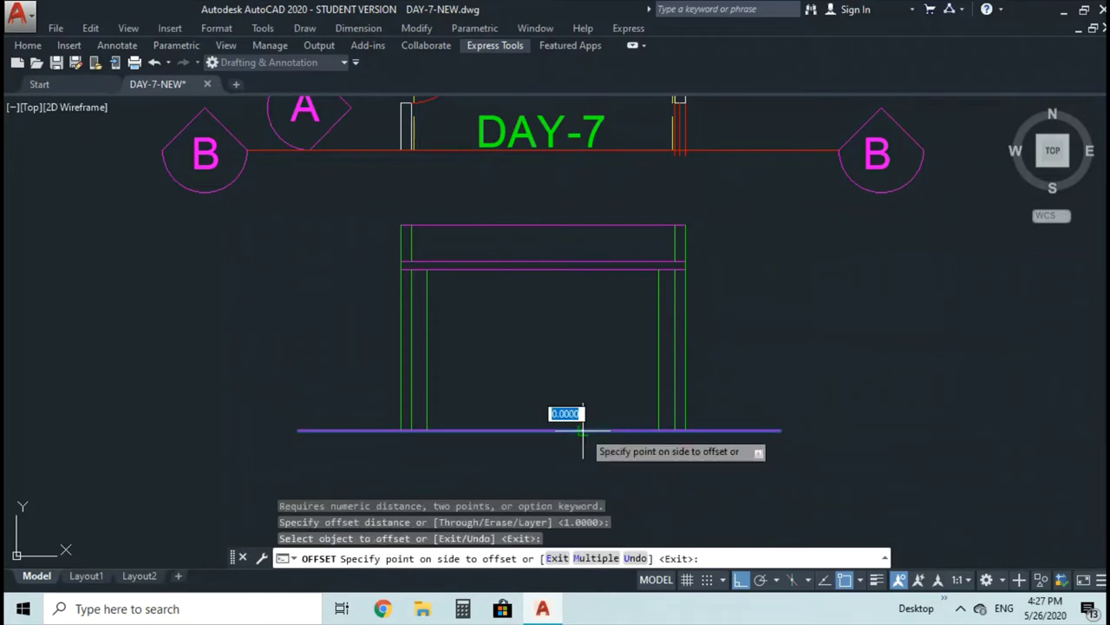
pyautogui.click(587, 378)
pyautogui.press('Return')
pyautogui.press('Return')
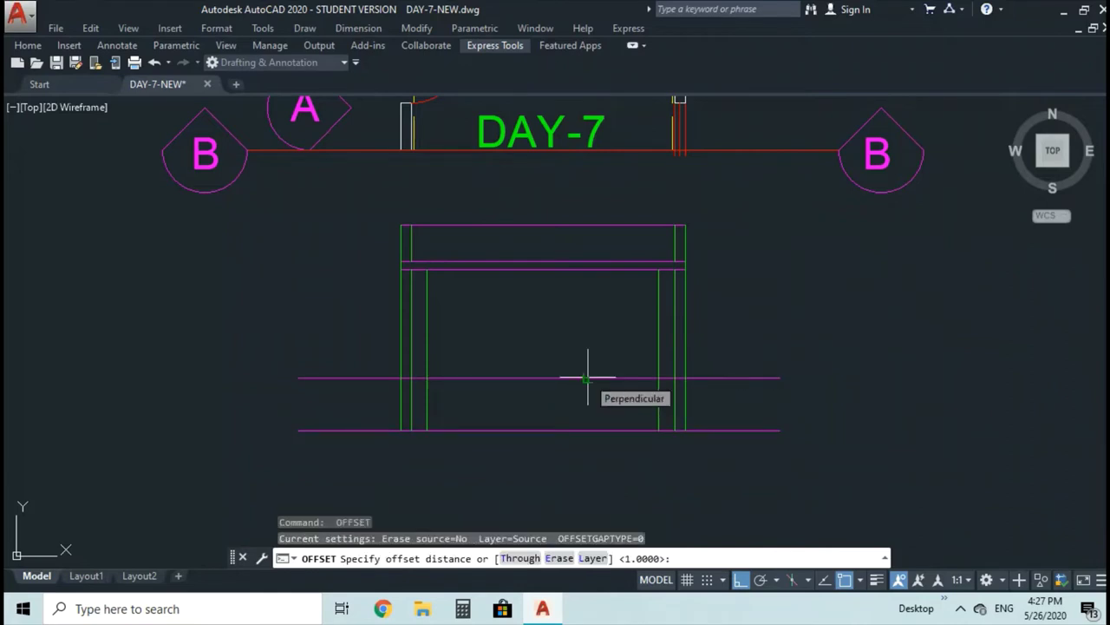
# Offset that helper line a further 1.2 upward
pyautogui.write('1.2')
pyautogui.press('Return')
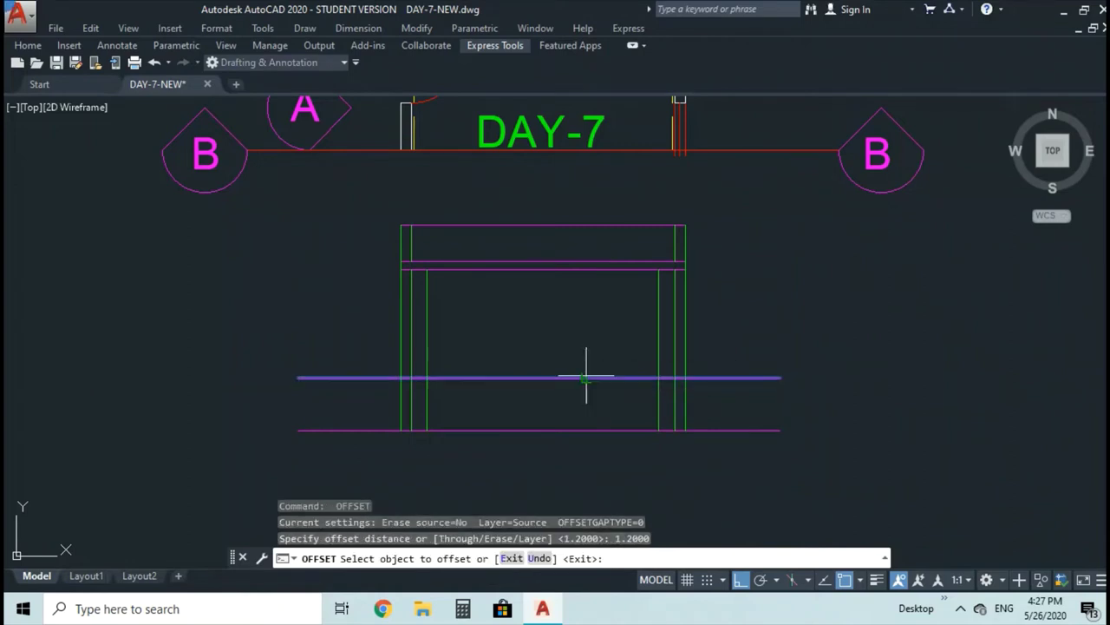
pyautogui.click(586, 378)
pyautogui.click(588, 359)
pyautogui.press('Escape')
pyautogui.press('Escape')
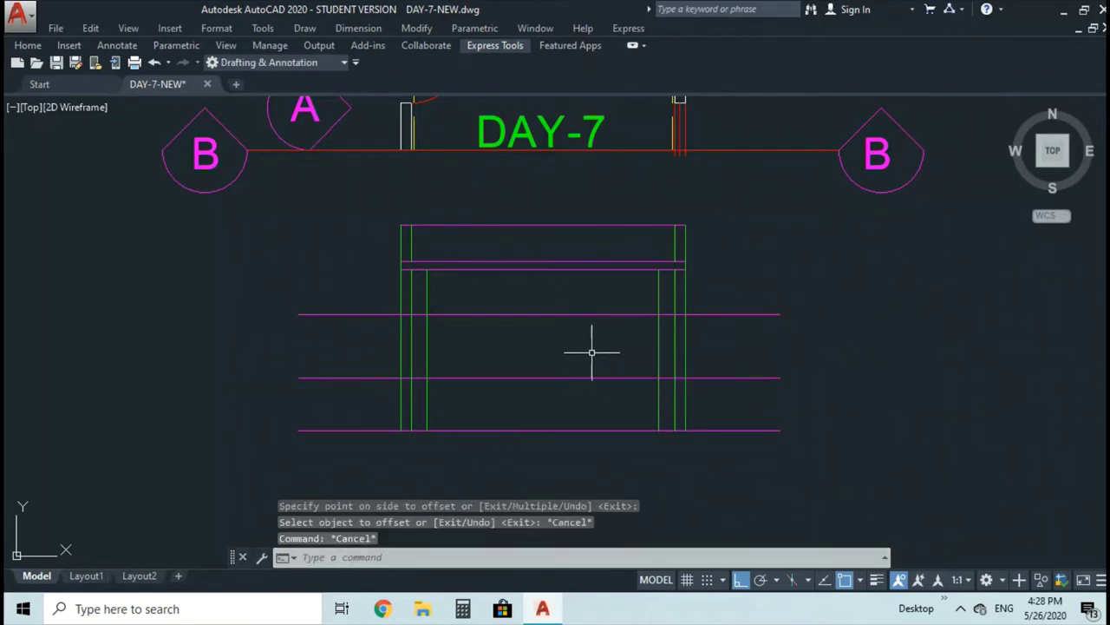
# Draw a small rectangle inside the section's right wall between the helper lines
pyautogui.write('rec')
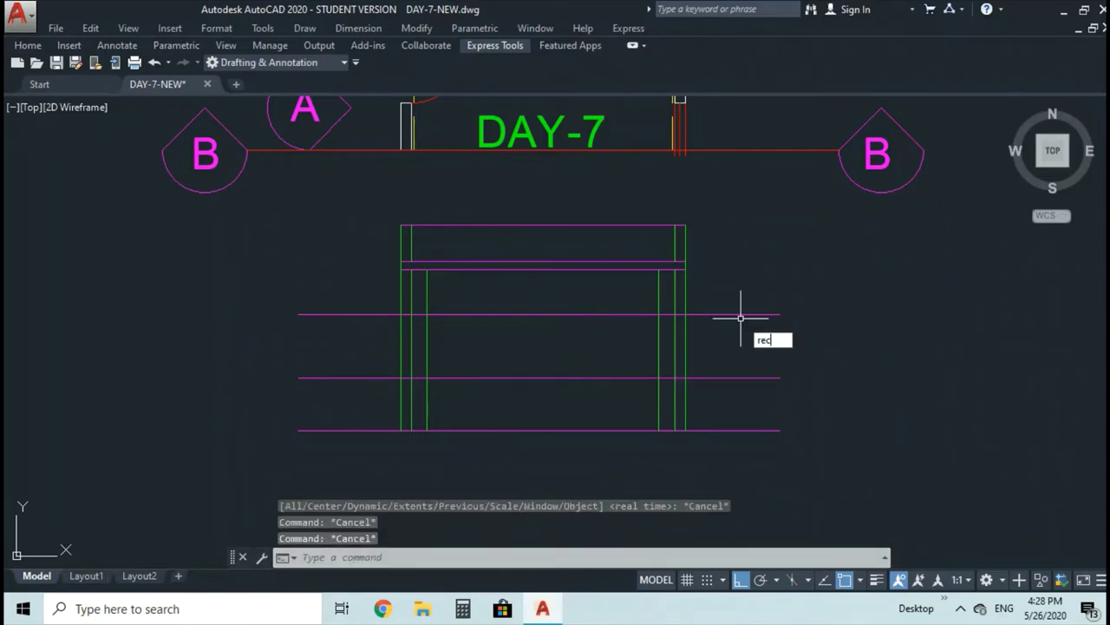
pyautogui.press('Return')
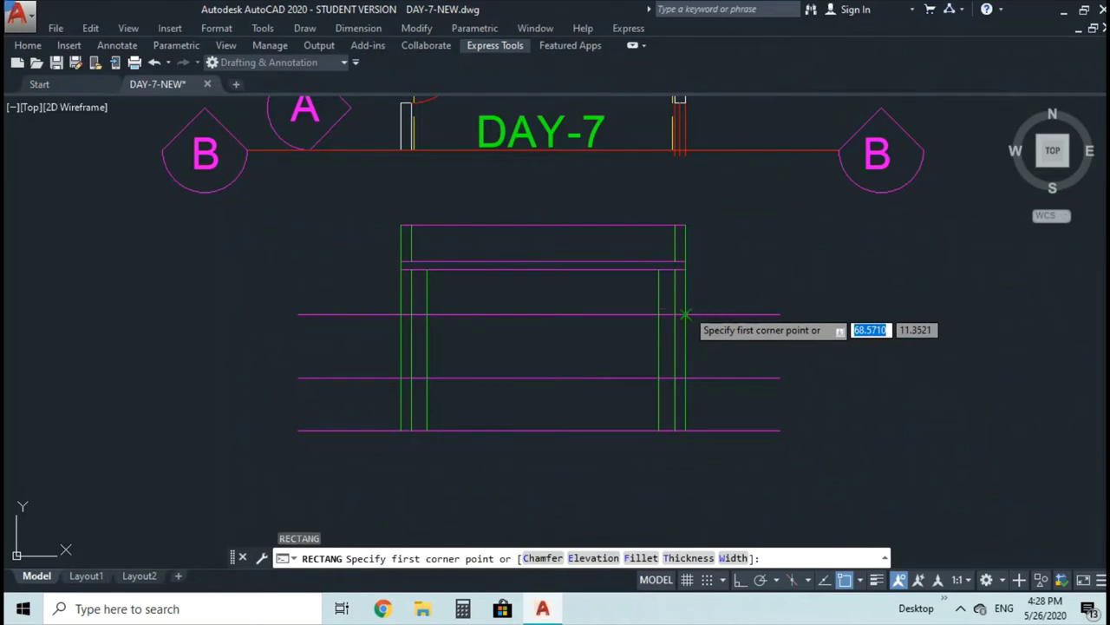
pyautogui.click(685, 314)
pyautogui.click(675, 377)
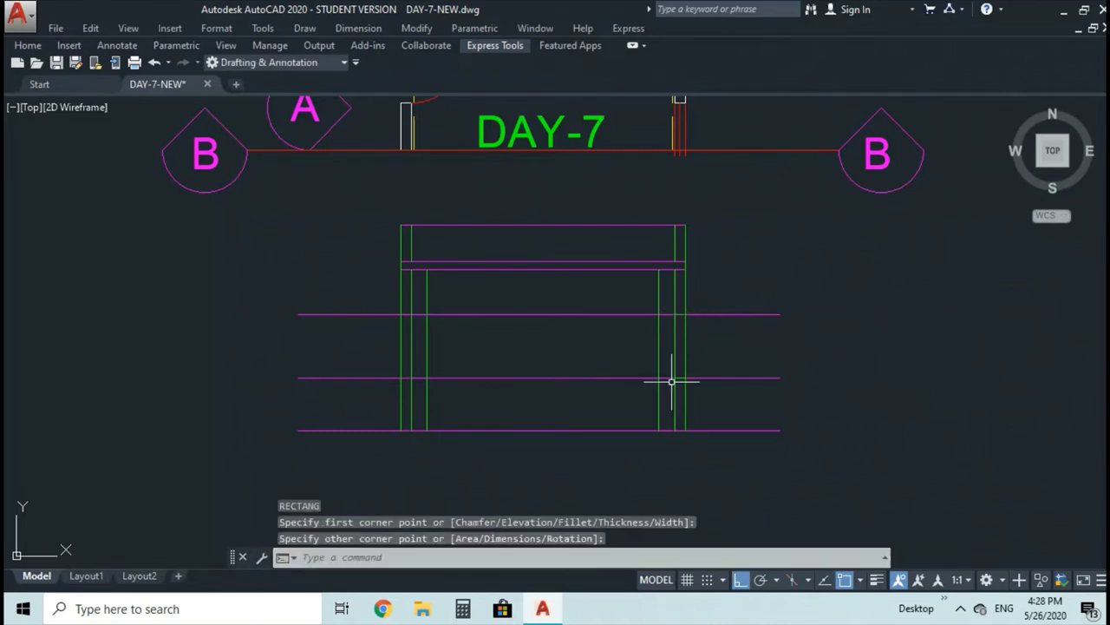
pyautogui.press('Escape')
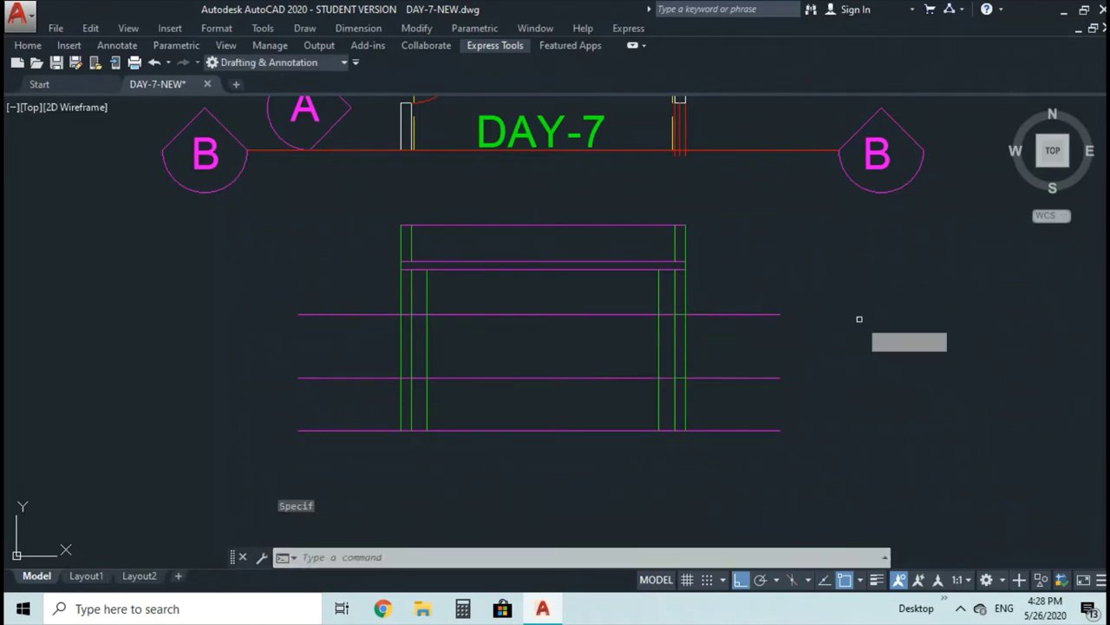
# Erase the two horizontal helper lines
pyautogui.write('e')
pyautogui.press('Return')
pyautogui.click(748, 314)
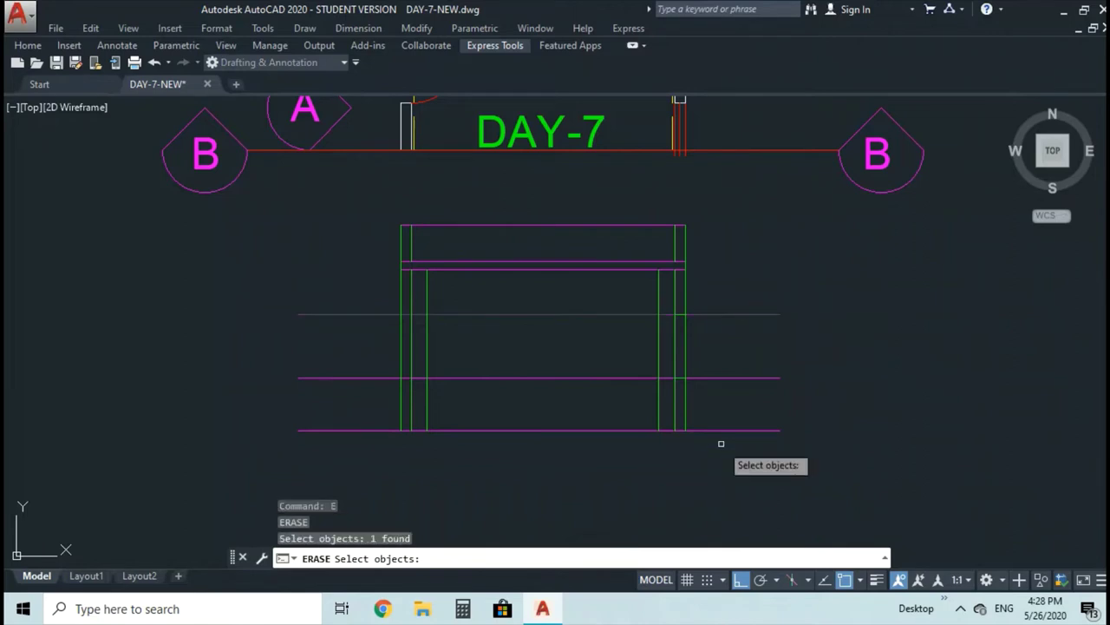
pyautogui.click(728, 377)
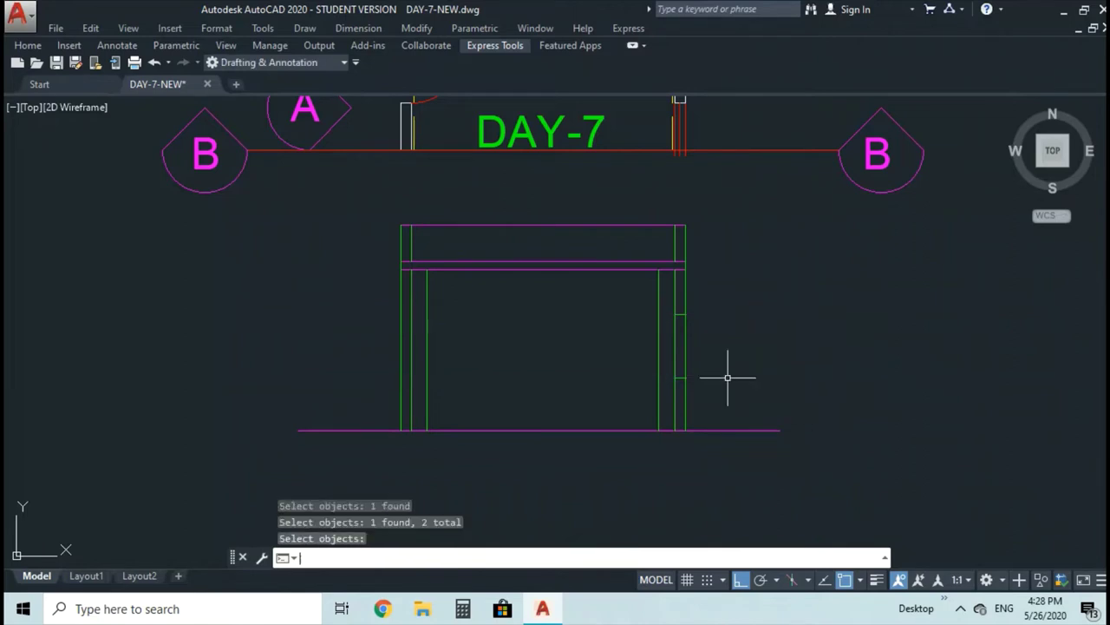
pyautogui.press('Return')
# Draw a vertical divider line down the middle of the small rectangle
pyautogui.write('l')
pyautogui.press('Return')
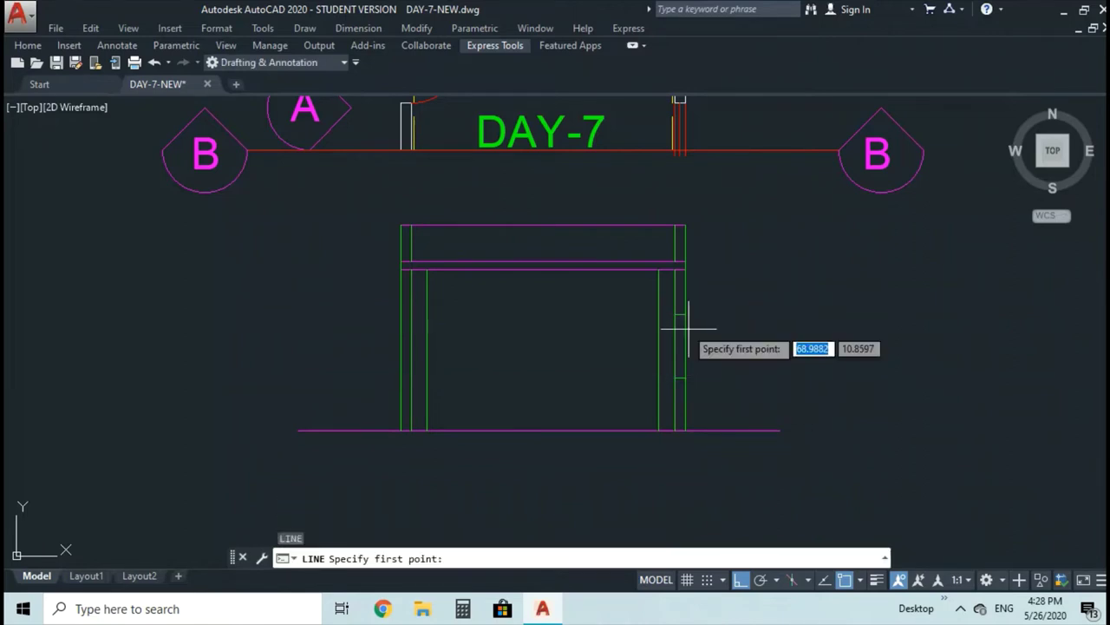
pyautogui.click(681, 314)
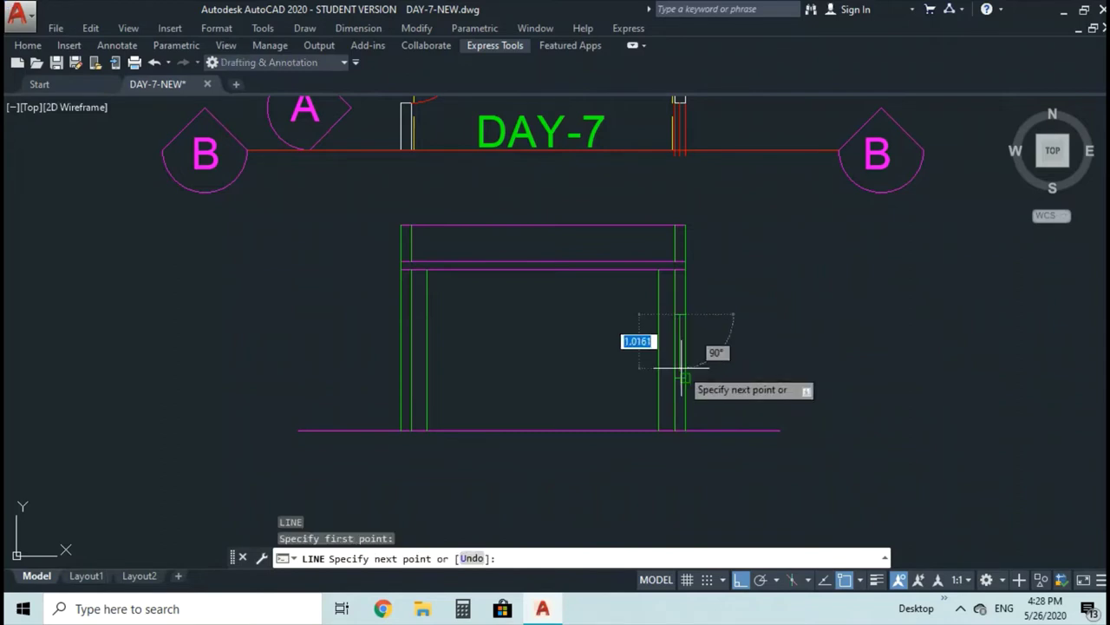
pyautogui.click(680, 373)
pyautogui.press('Return')
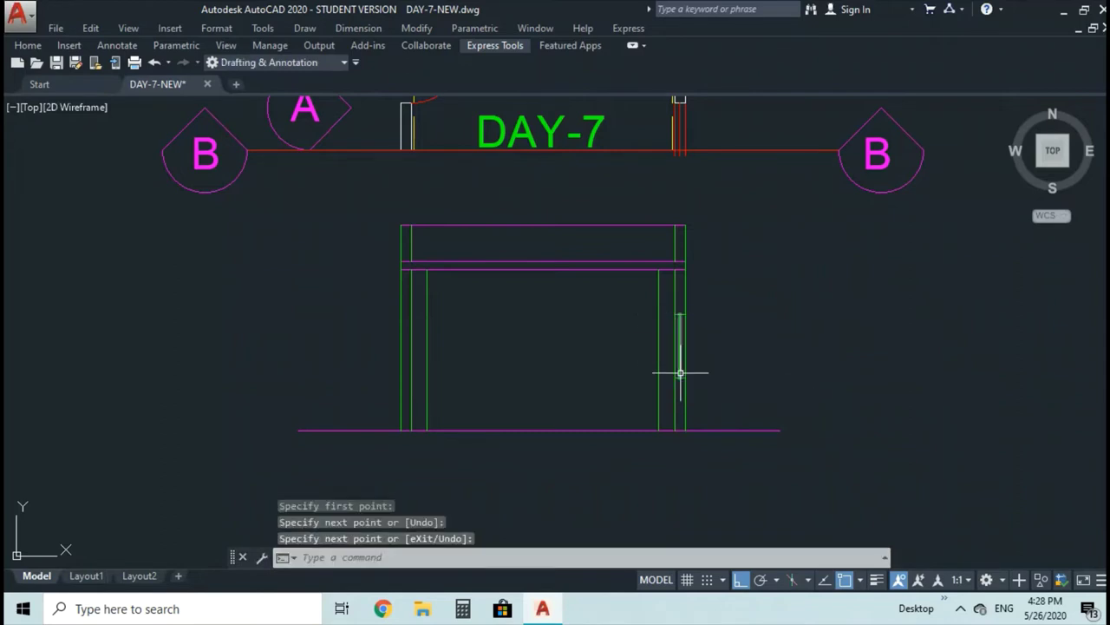
pyautogui.press('Escape')
pyautogui.press('Escape')
pyautogui.press('Escape')
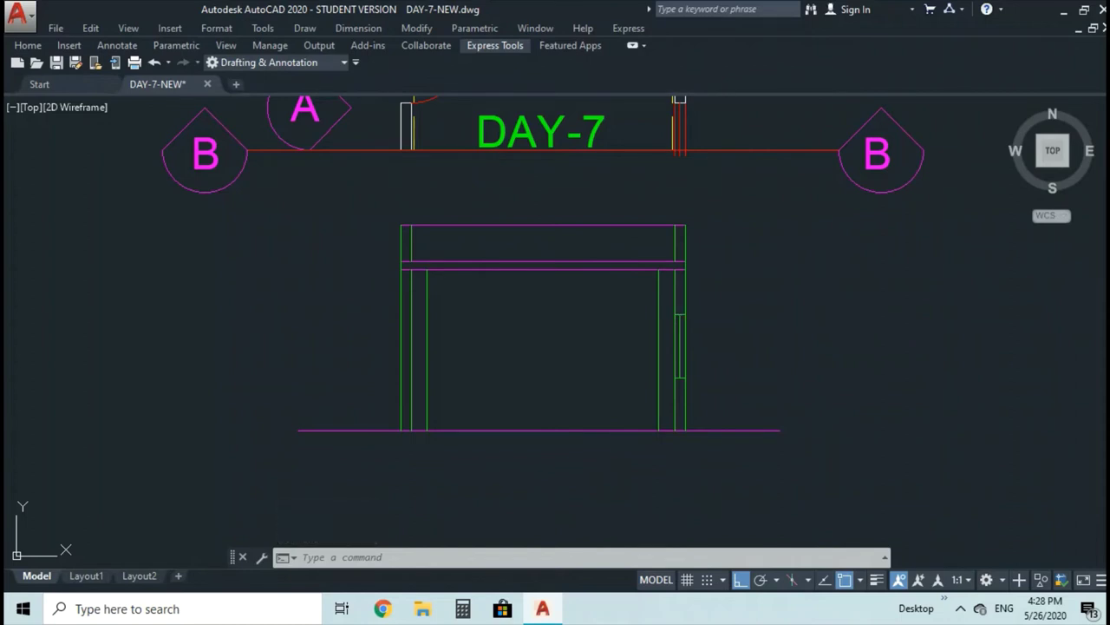
pyautogui.write('h')
pyautogui.press('Return')
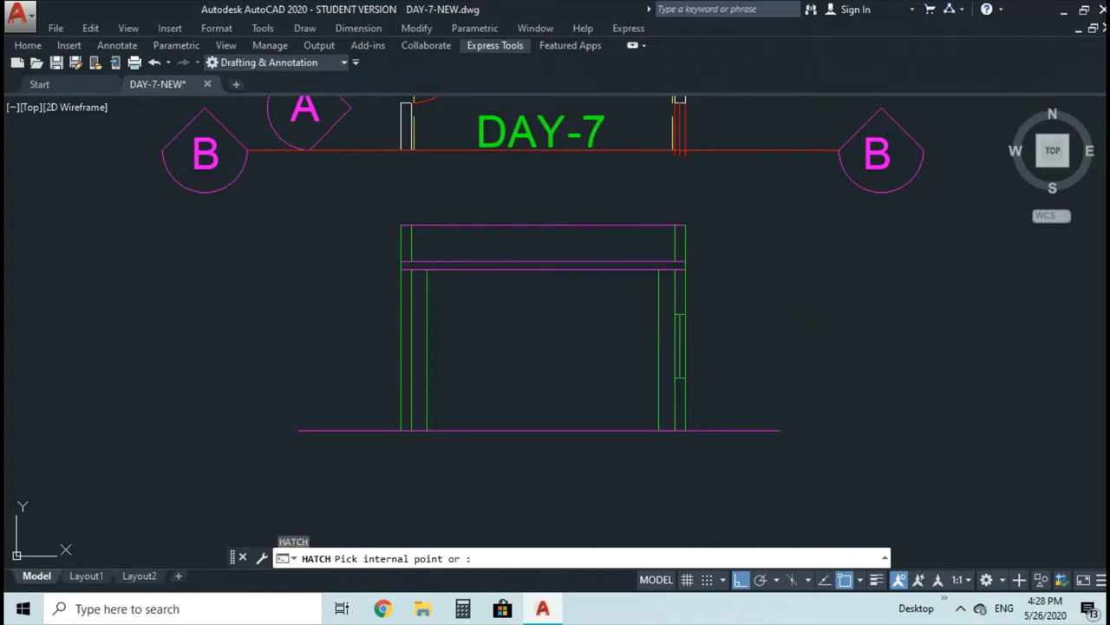
# Hatch the thin beam strip and the small top-right wall piece
pyautogui.press('Escape')
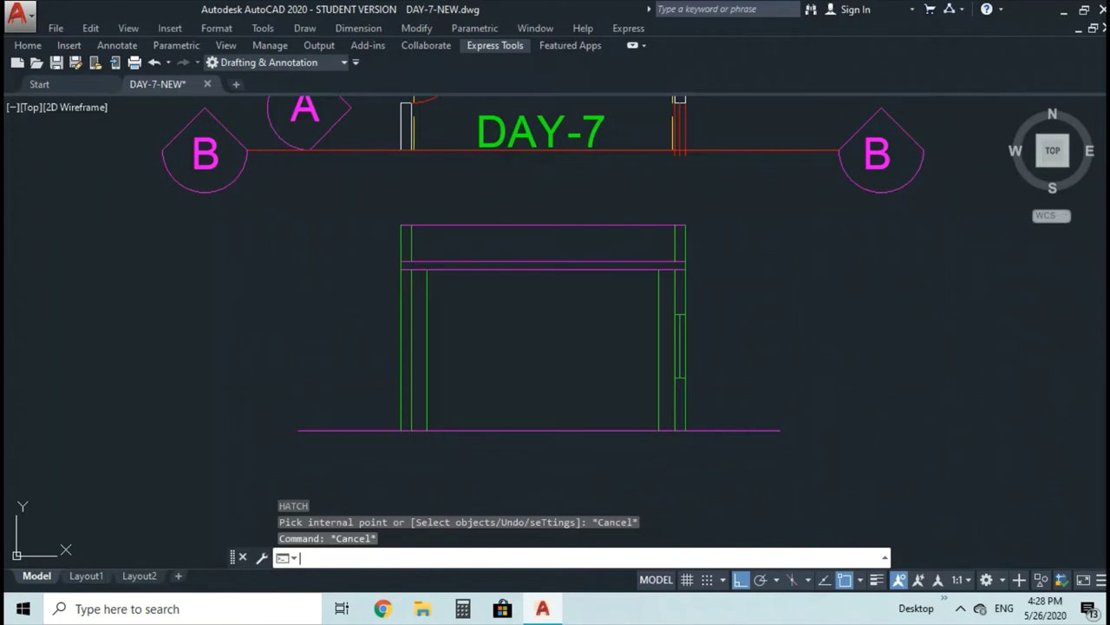
pyautogui.press('Return')
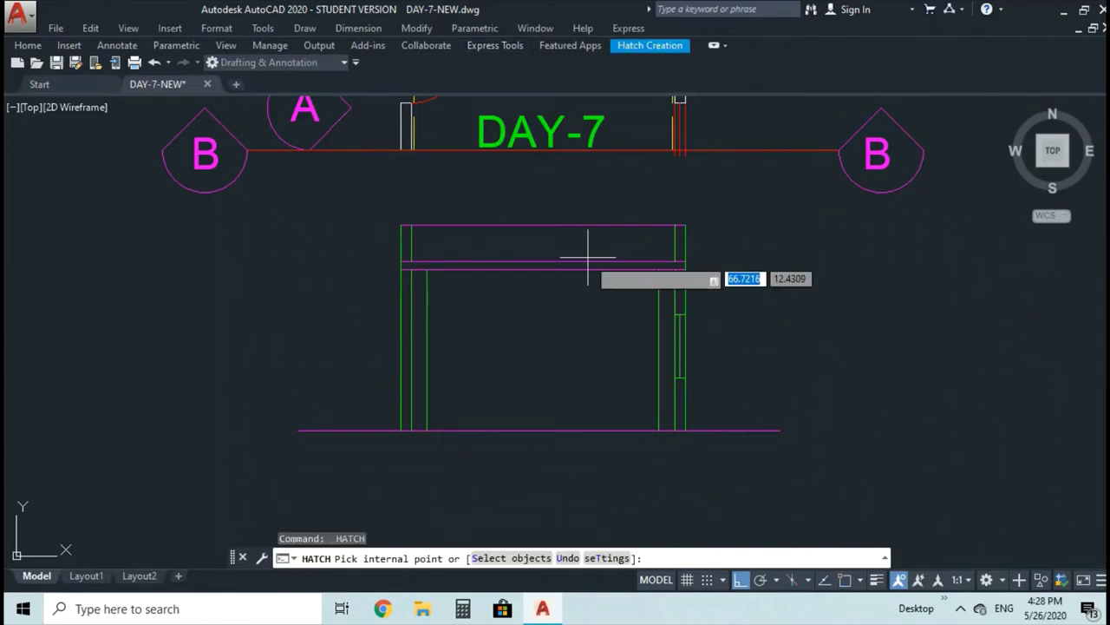
pyautogui.click(592, 266)
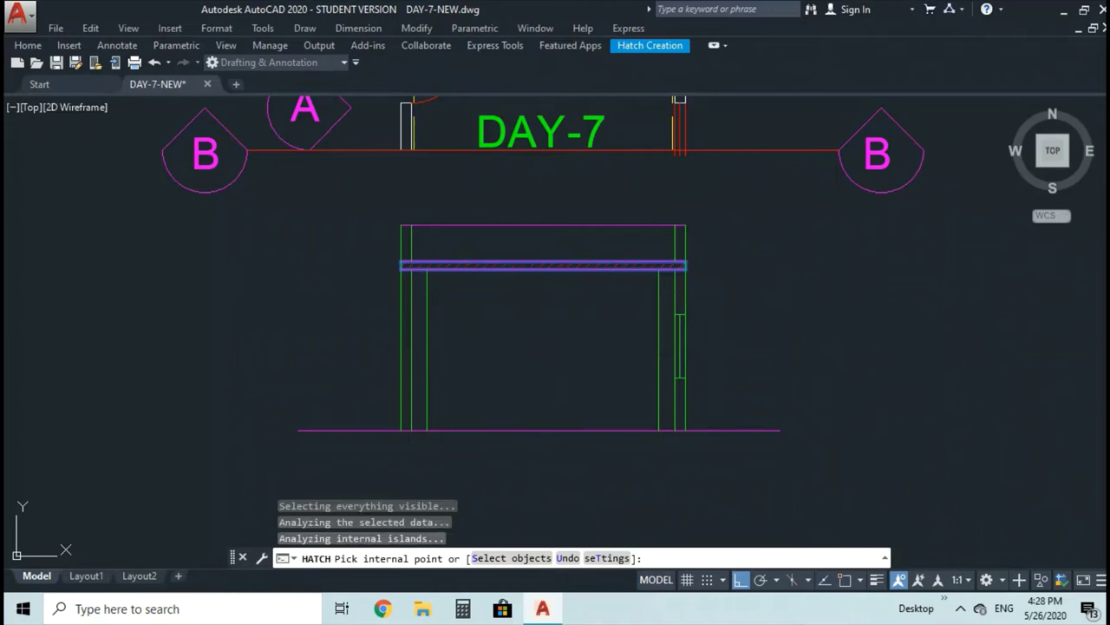
pyautogui.press('Return')
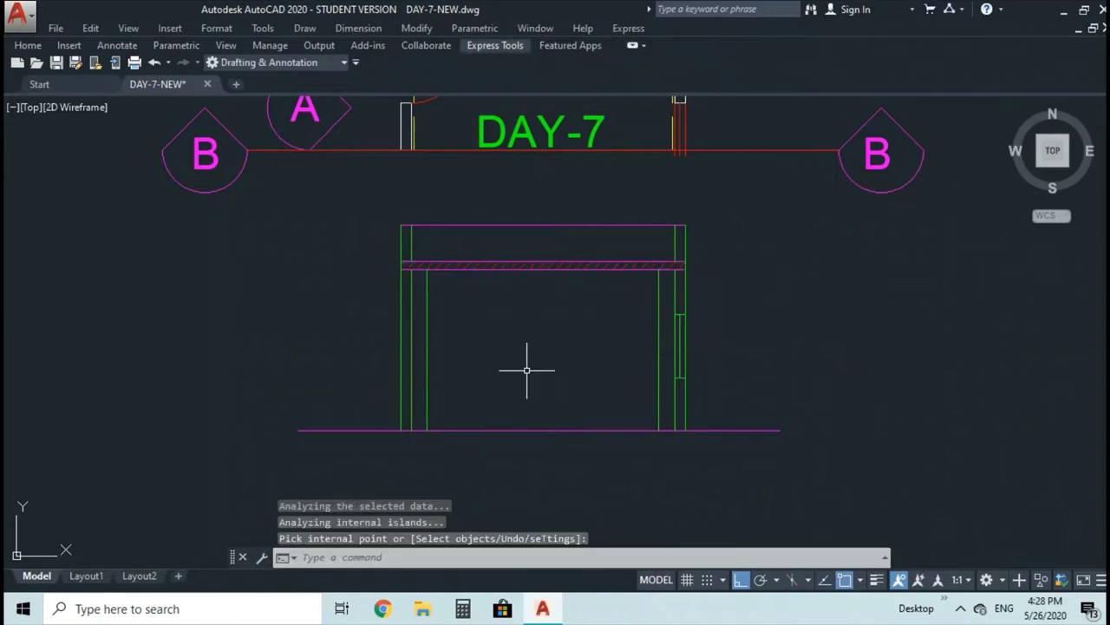
pyautogui.press('Return')
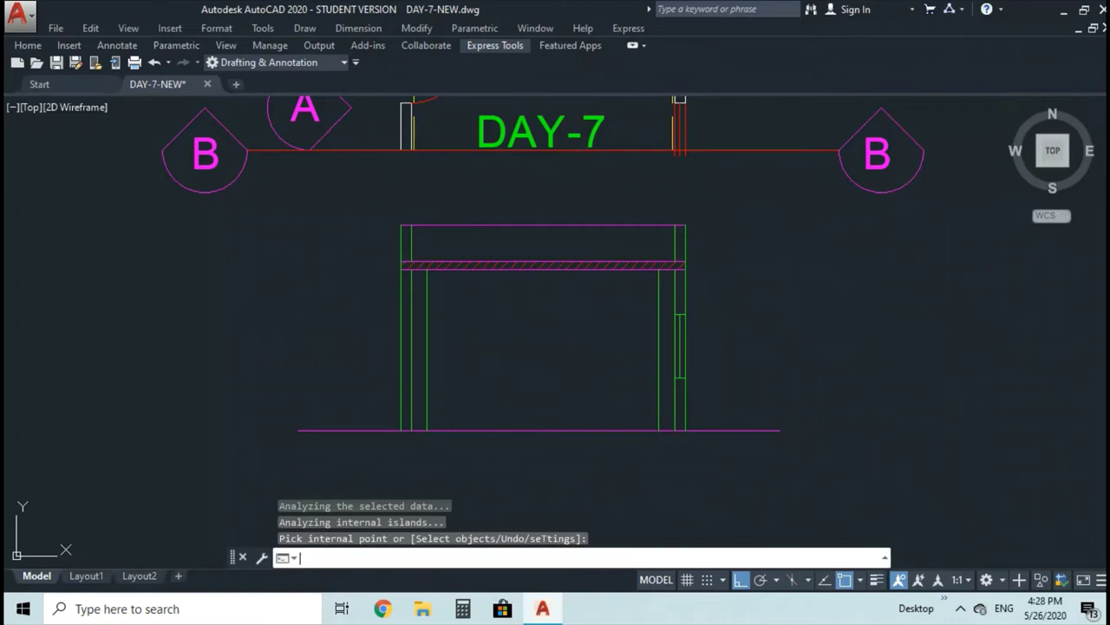
pyautogui.click(679, 242)
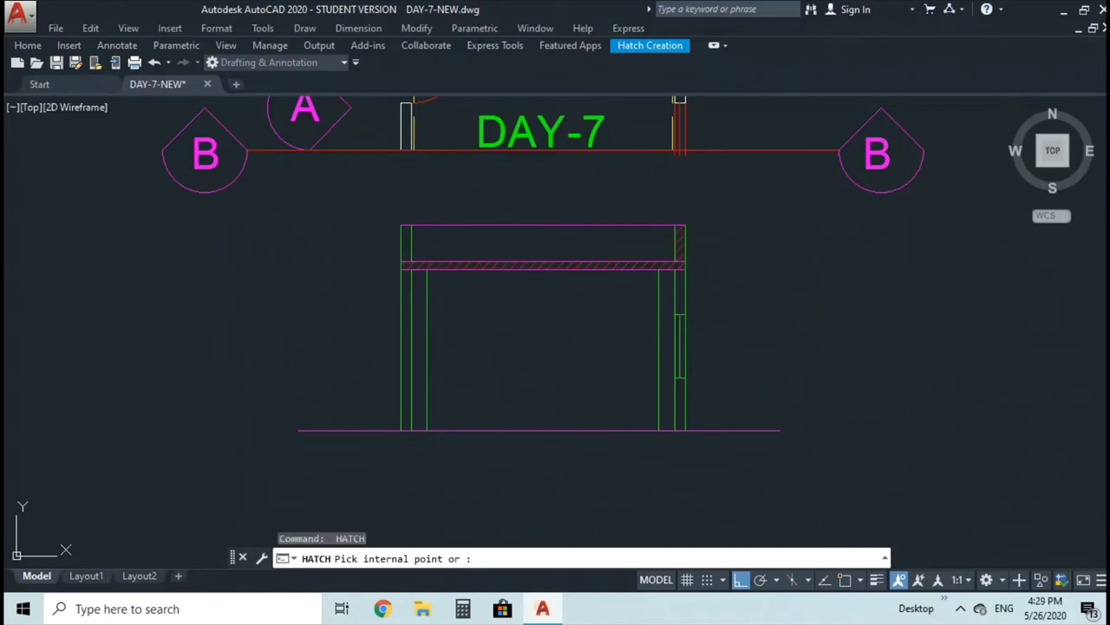
pyautogui.press('Escape')
# Hatch the top-left wall piece and both lower wall columns
pyautogui.press('Return')
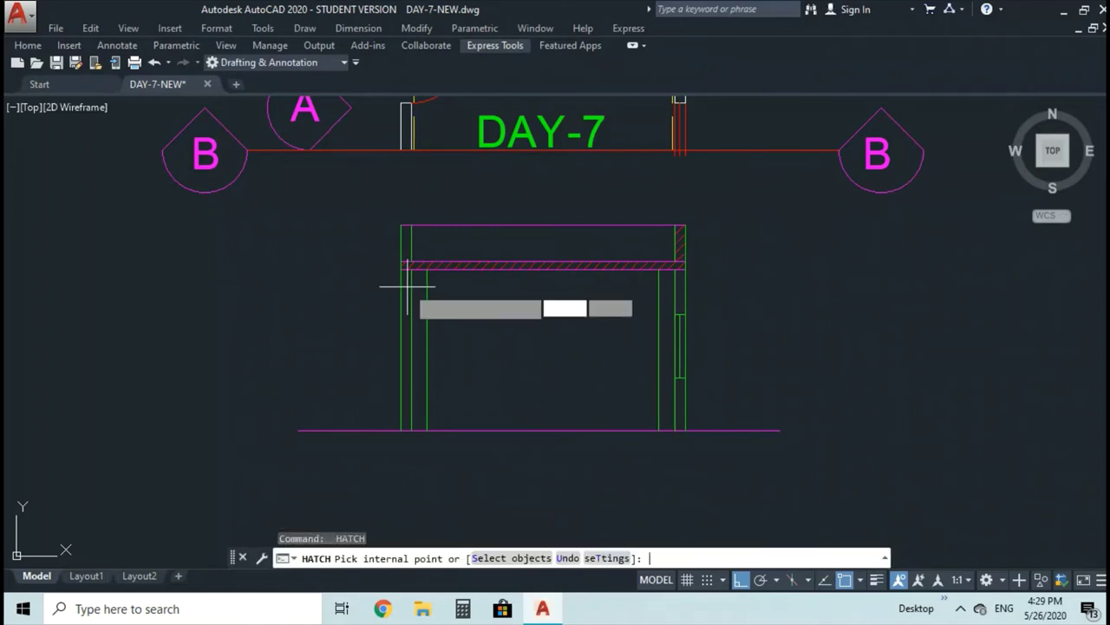
pyautogui.click(404, 243)
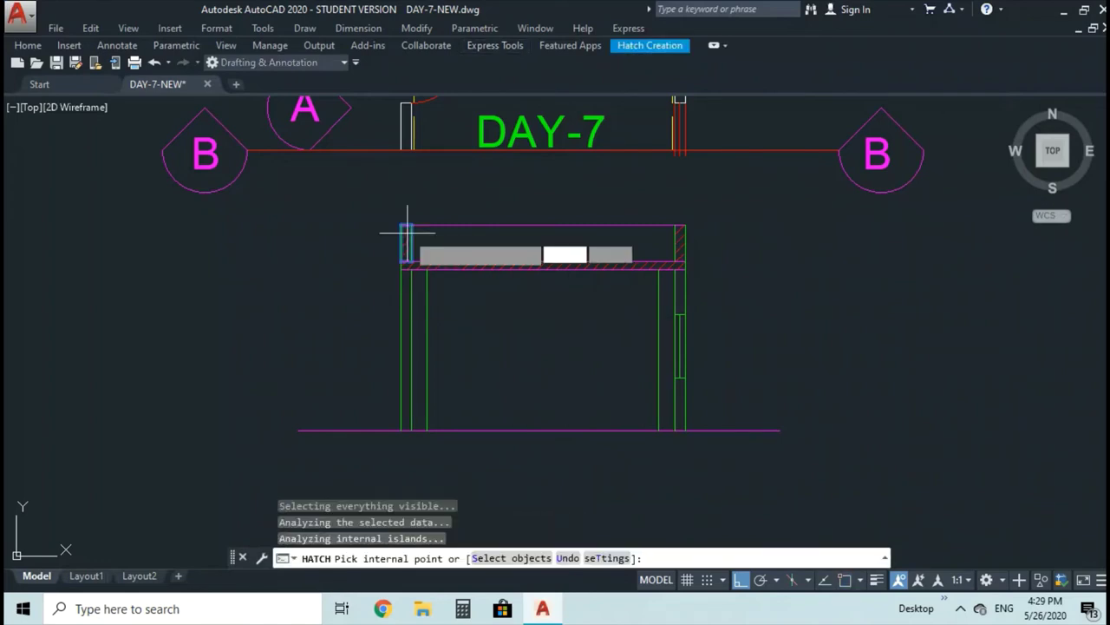
pyautogui.click(410, 296)
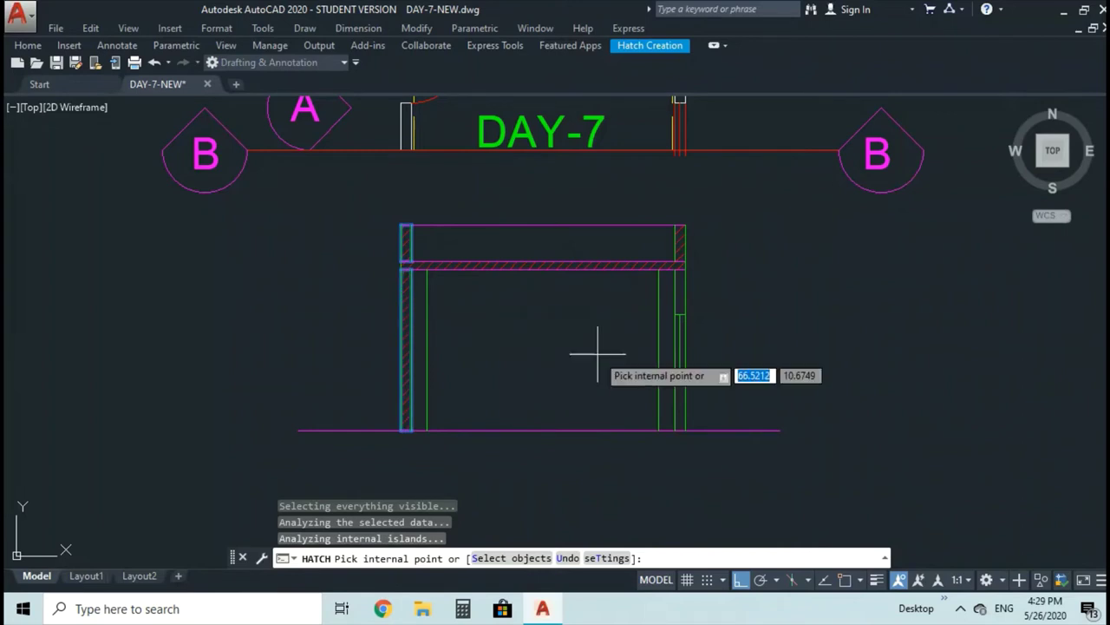
pyautogui.click(680, 407)
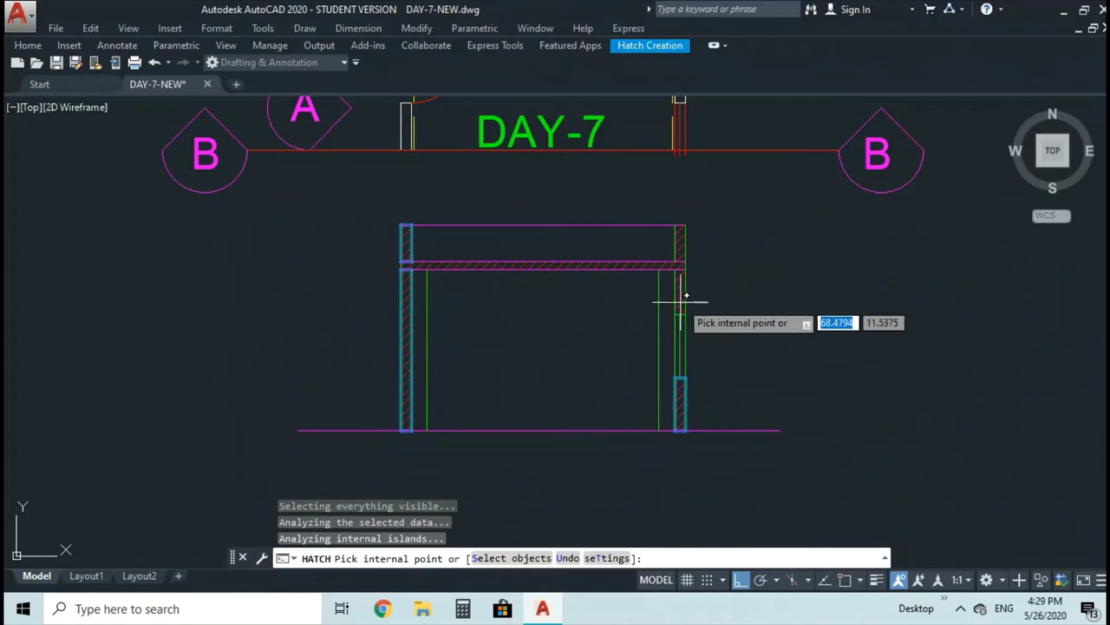
pyautogui.press('Return')
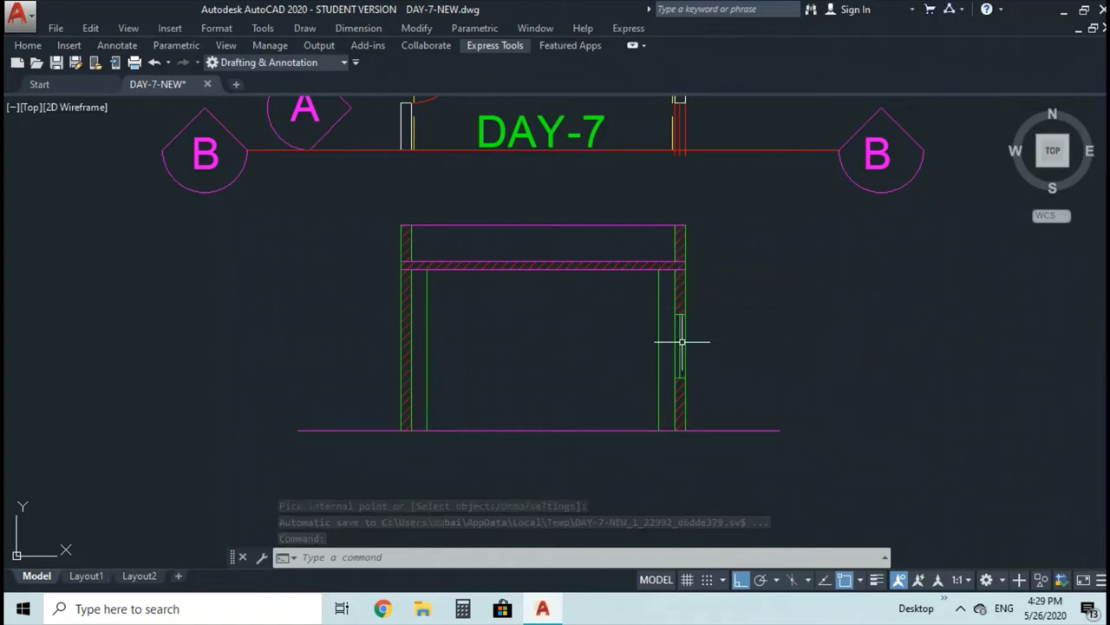
# Copy the DAY-7 title to a spot just below the section's ground line
pyautogui.write('co')
pyautogui.press('Return')
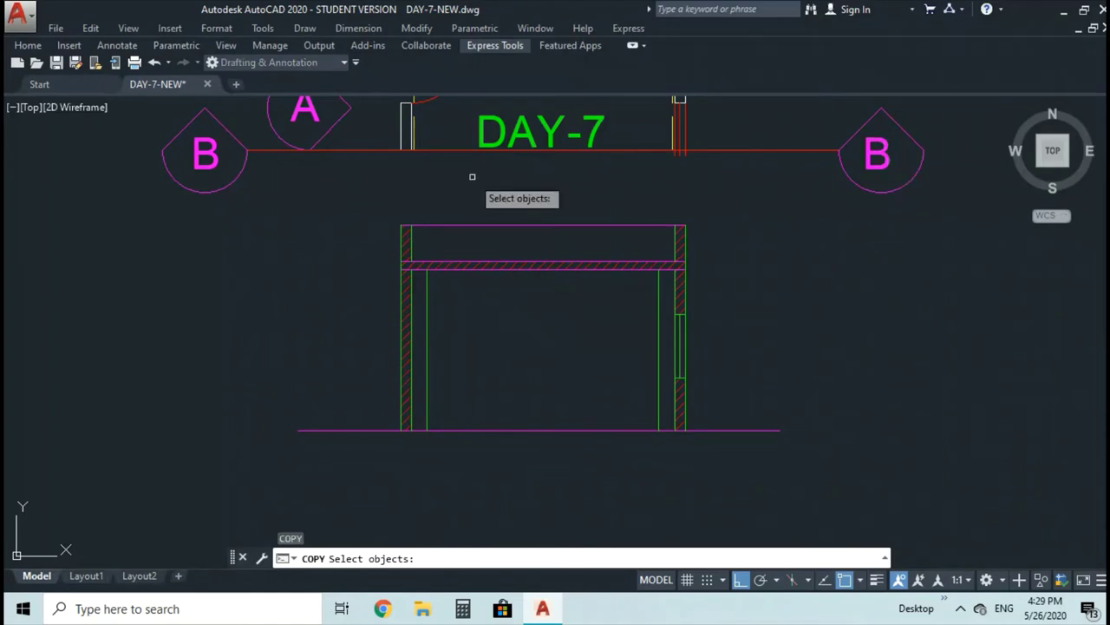
pyautogui.click(601, 128)
pyautogui.press('Return')
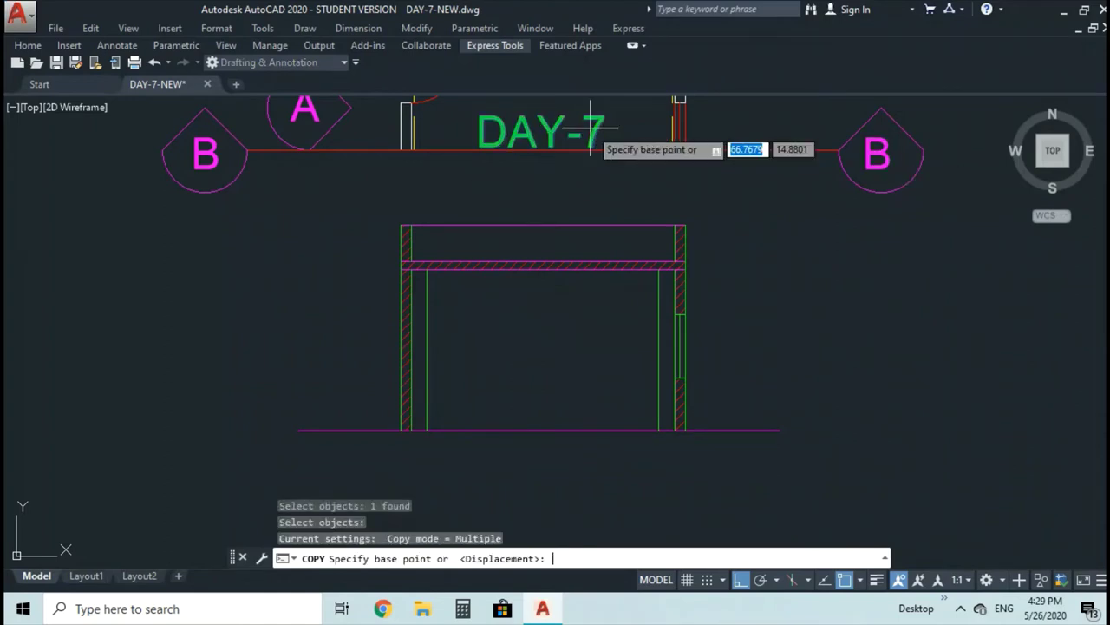
pyautogui.click(531, 132)
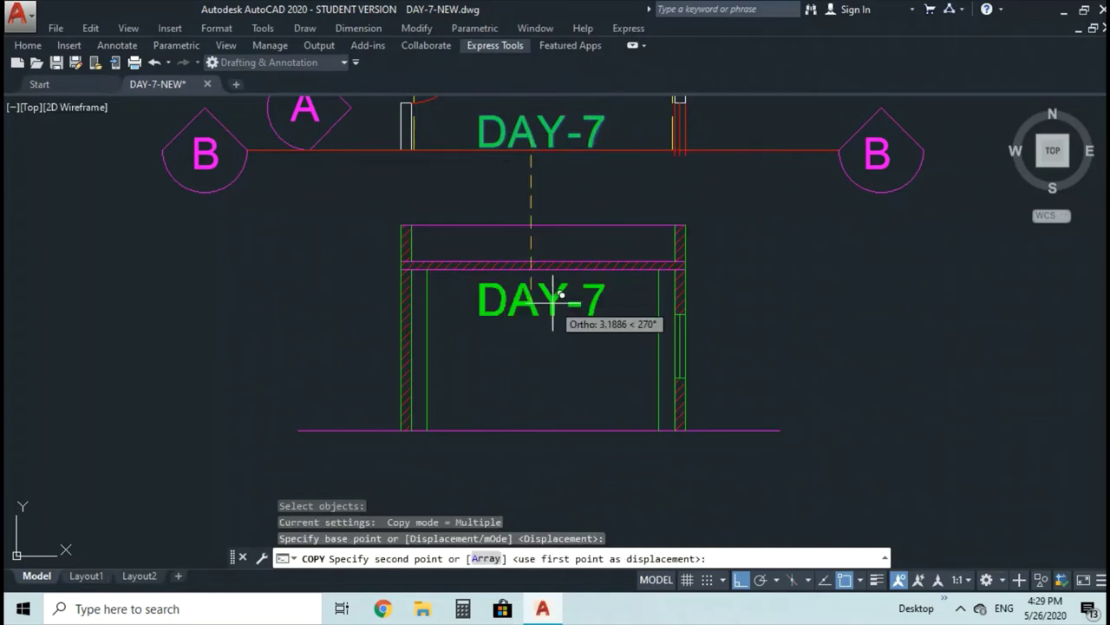
pyautogui.click(576, 469)
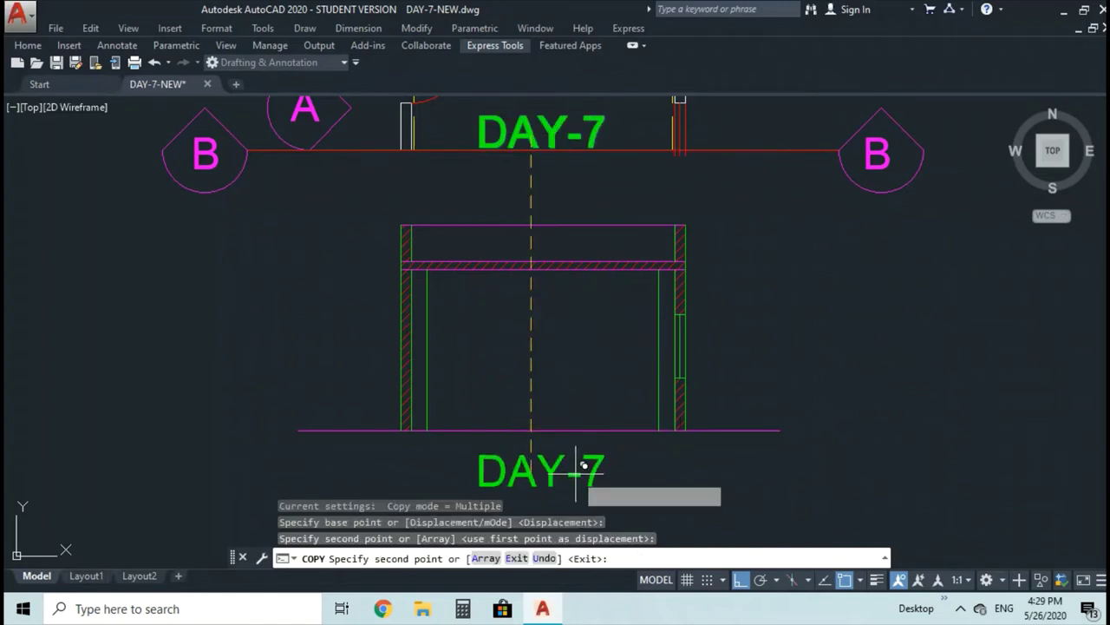
pyautogui.press('Escape')
pyautogui.write('ed')
pyautogui.press('Return')
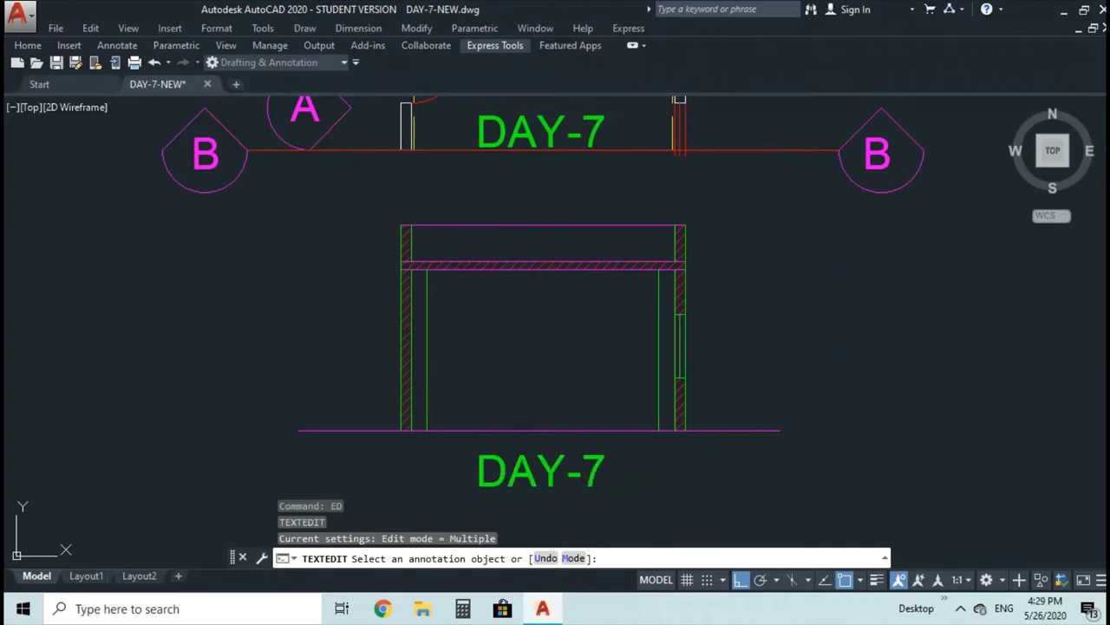
# Replace the lower label's DAY-7 text with 'SECRION' over 'B-B'
pyautogui.click(501, 473)
pyautogui.write('sec')
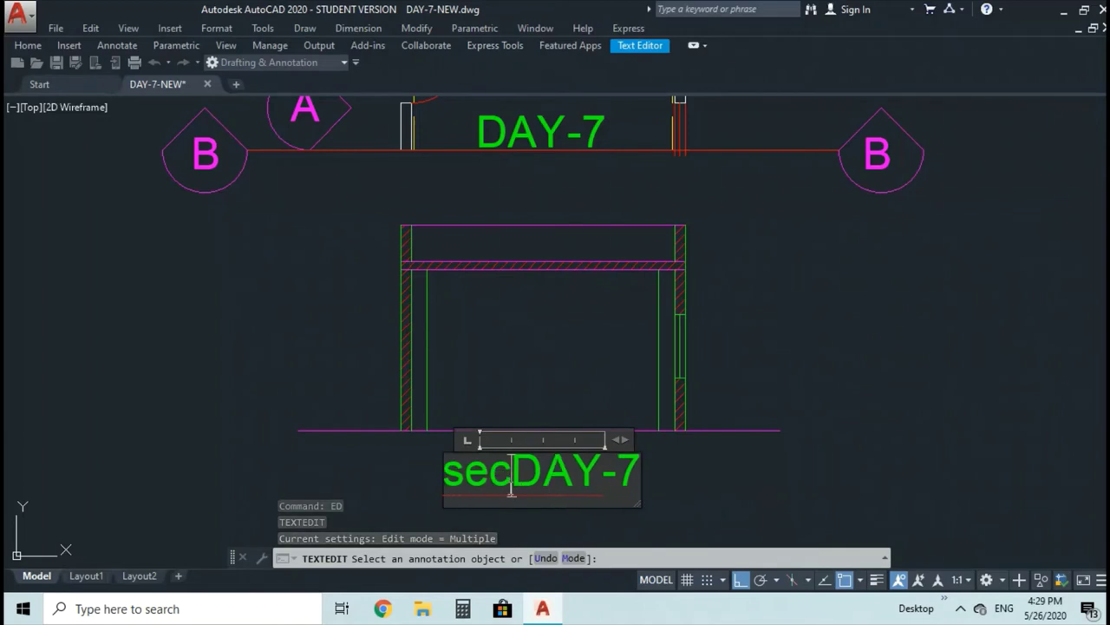
pyautogui.press('BackSpace')
pyautogui.press('BackSpace')
pyautogui.press('BackSpace')
pyautogui.write('S')
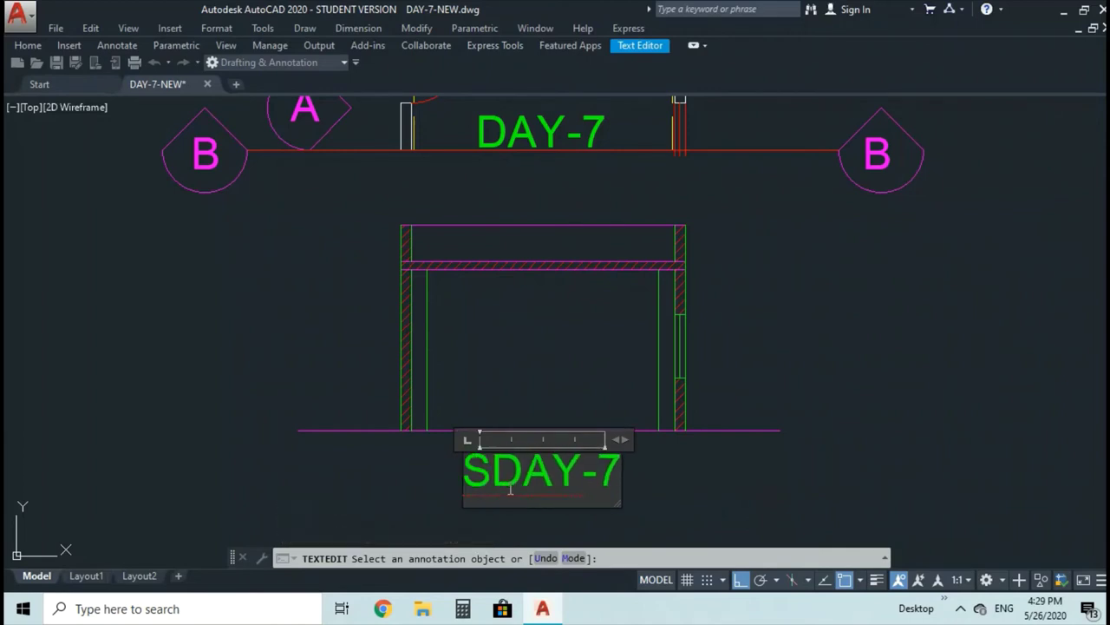
pyautogui.write('ECRION')
pyautogui.press('Return')
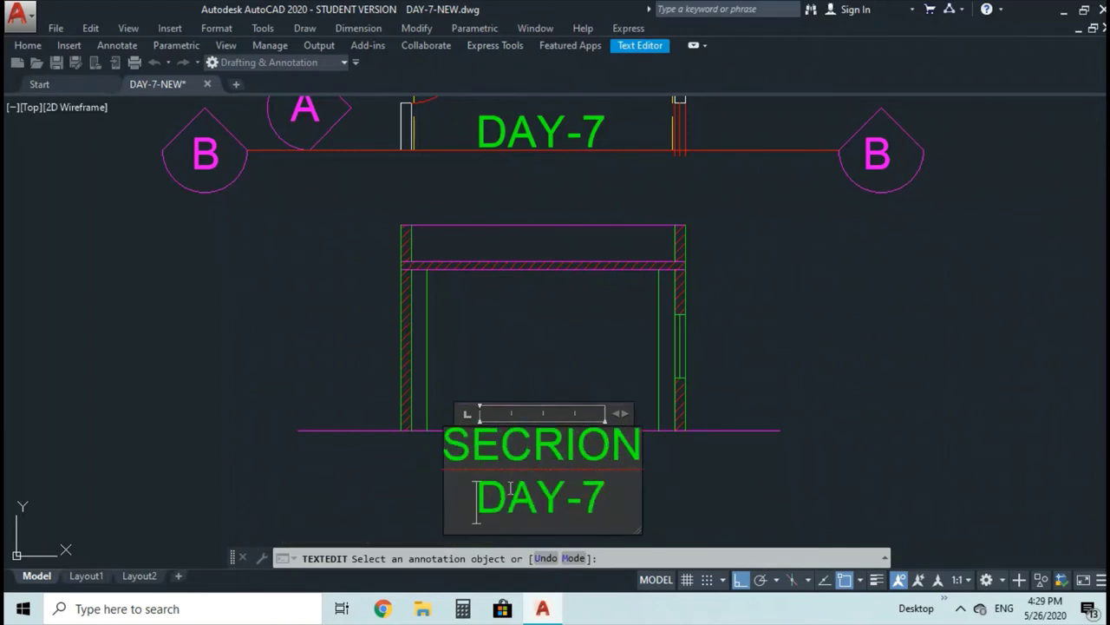
pyautogui.write('B-B')
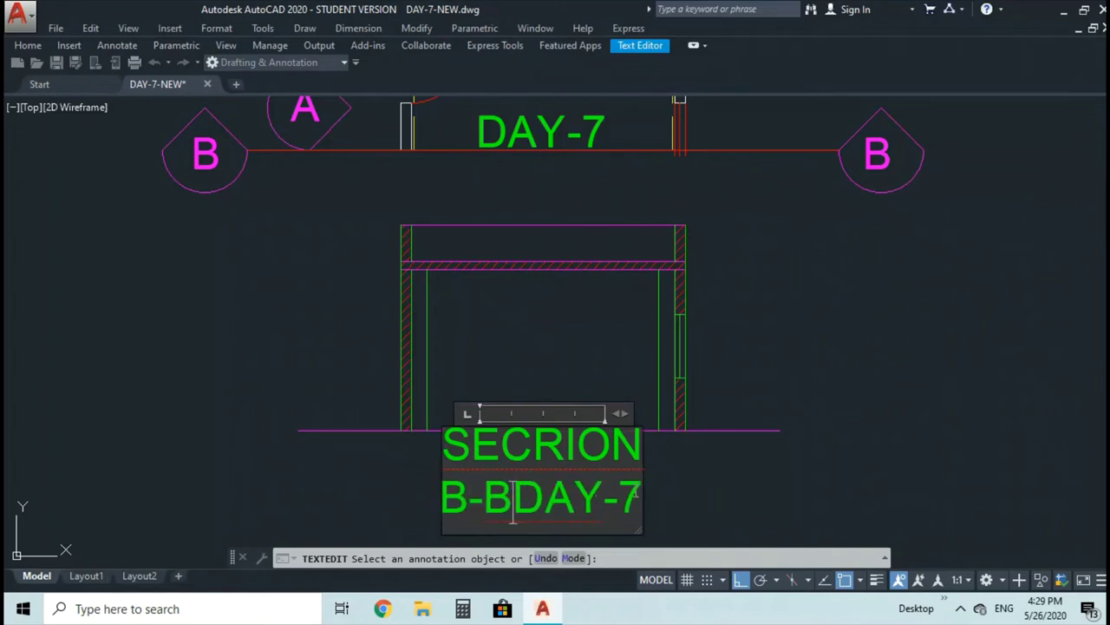
pyautogui.press('BackSpace')
pyautogui.press('BackSpace')
pyautogui.press('BackSpace')
pyautogui.press('BackSpace')
pyautogui.press('BackSpace')
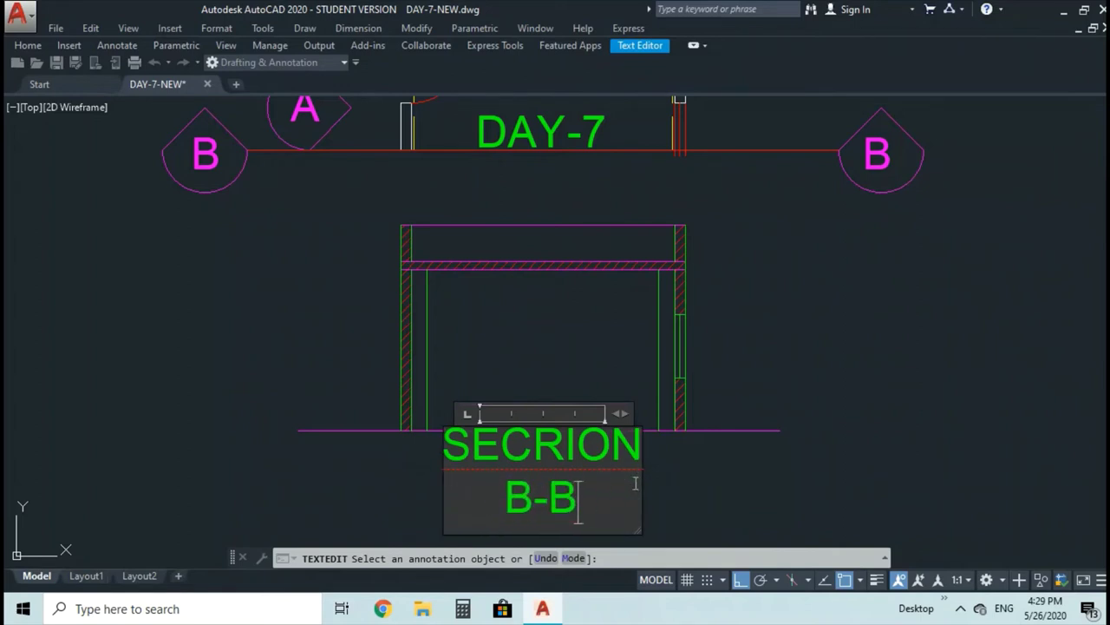
pyautogui.click(714, 513)
pyautogui.press('Escape')
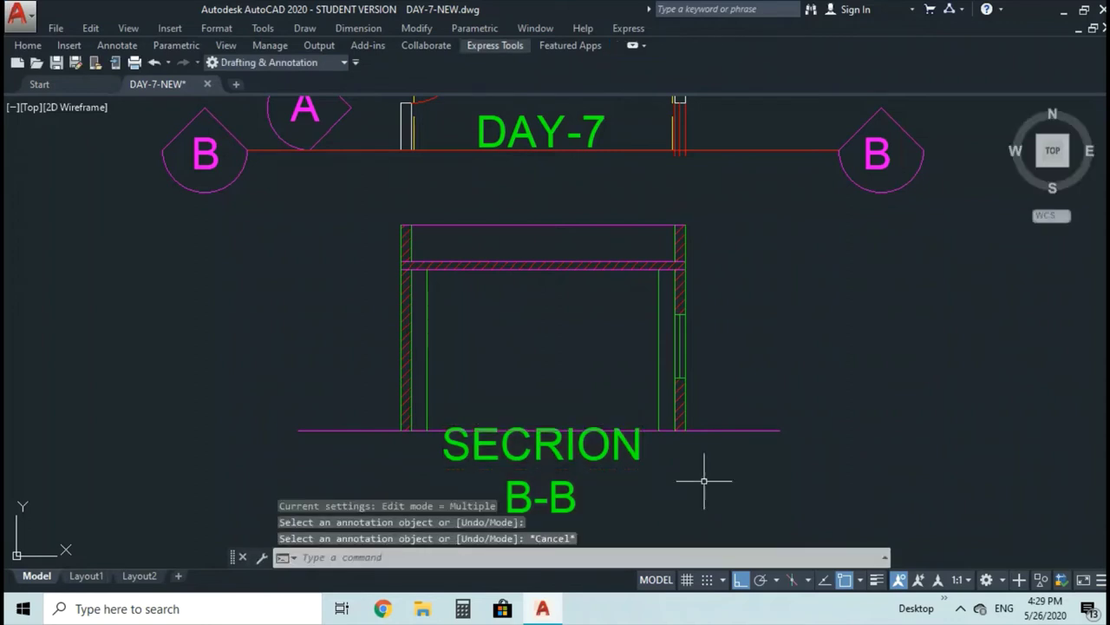
pyautogui.press('Return')
pyautogui.press('Return')
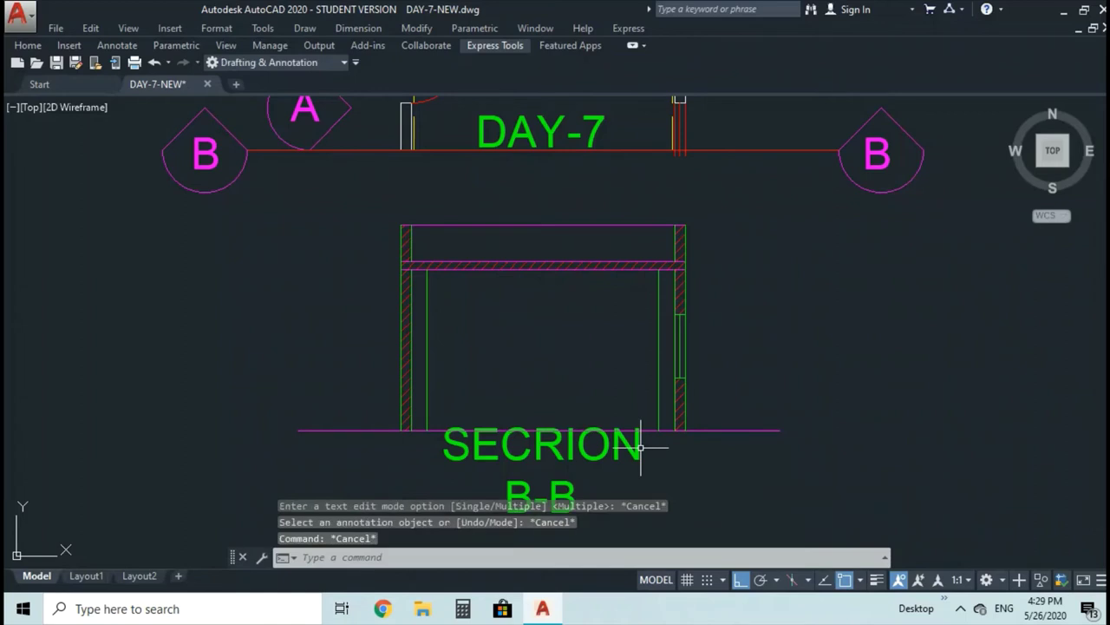
pyautogui.write('m')
pyautogui.press('Return')
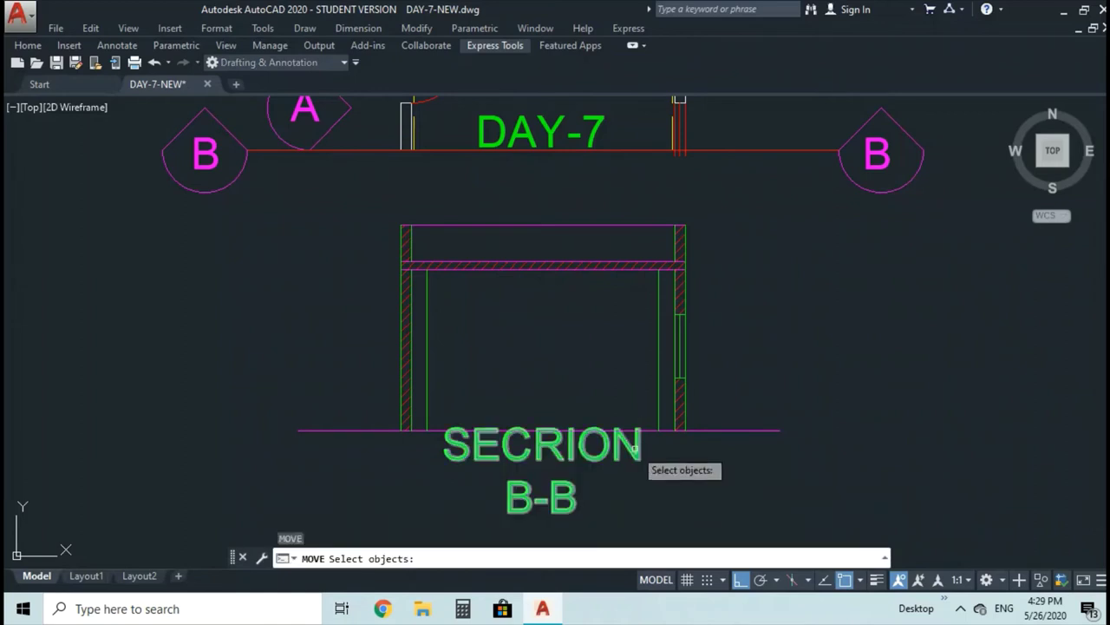
# Move the SECRION B-B title a little lower and quick-save the DAY-7-NEW drawing
pyautogui.click(640, 448)
pyautogui.press('Return')
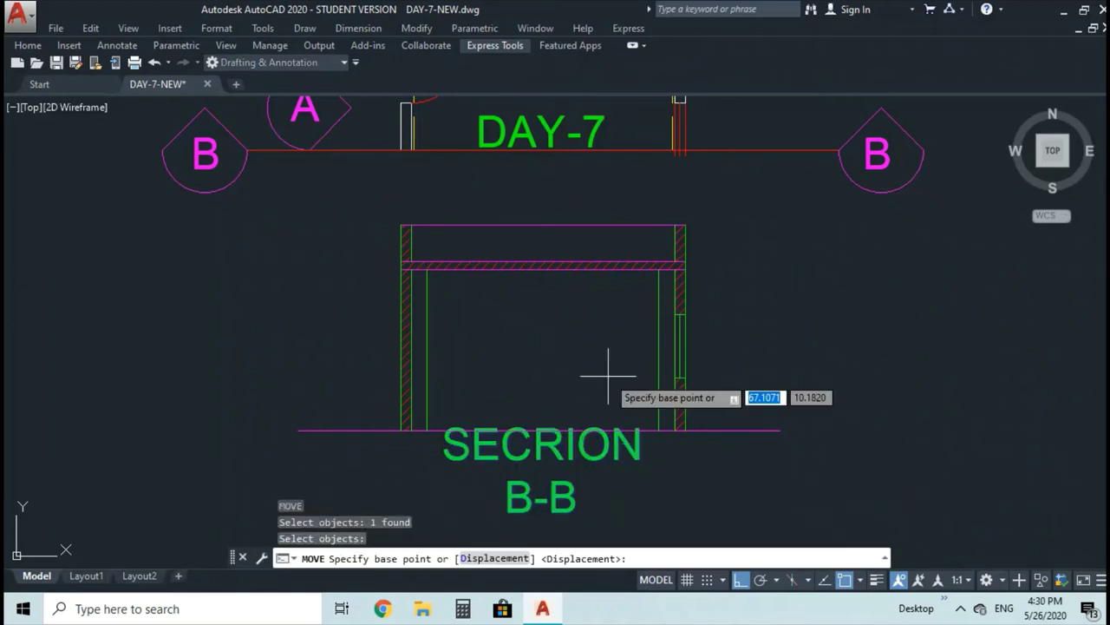
pyautogui.click(608, 376)
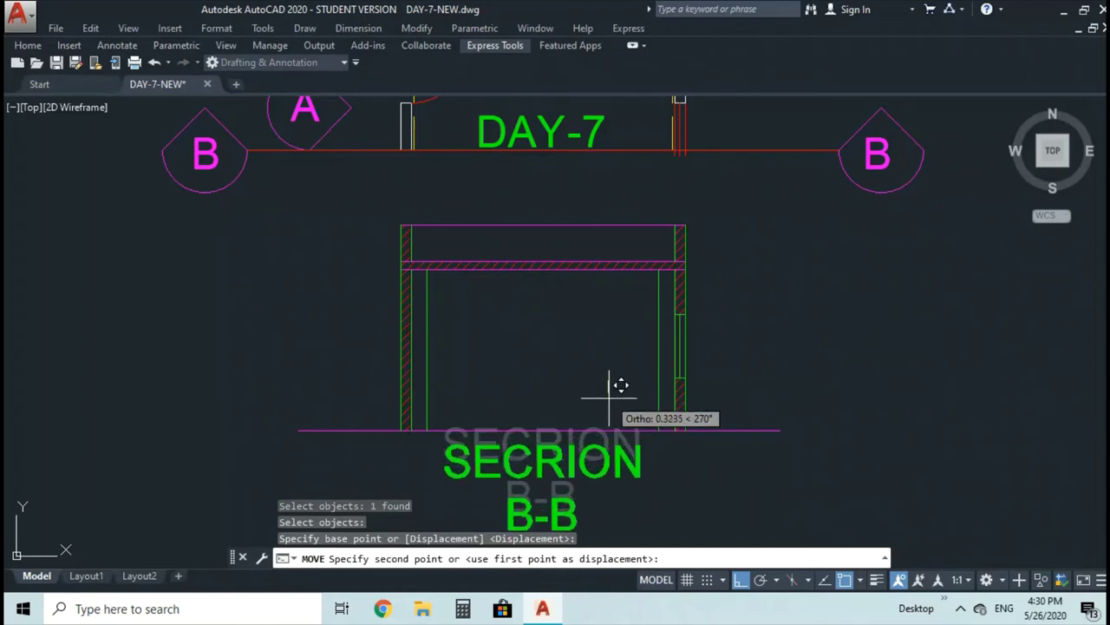
pyautogui.press('Escape')
pyautogui.press('Escape')
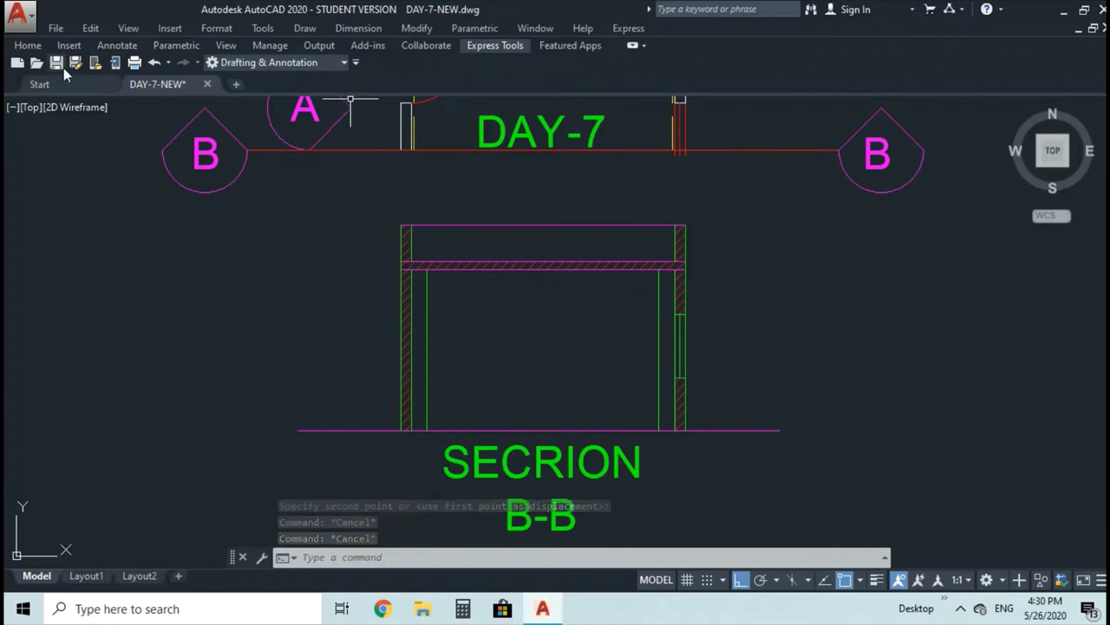
pyautogui.click(59, 66)
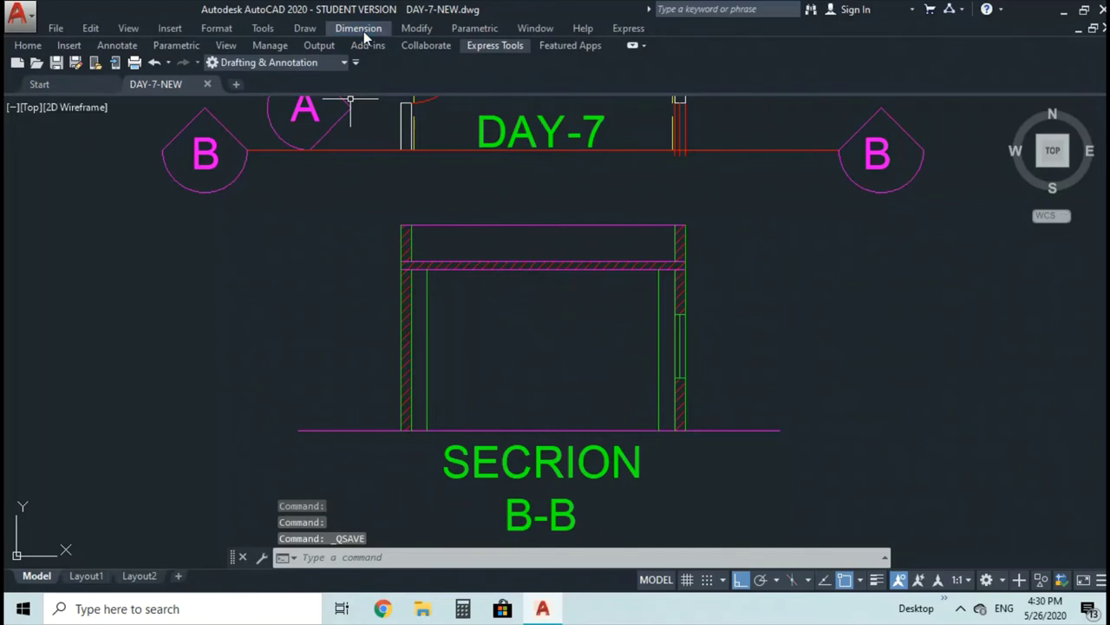
pyautogui.click(359, 27)
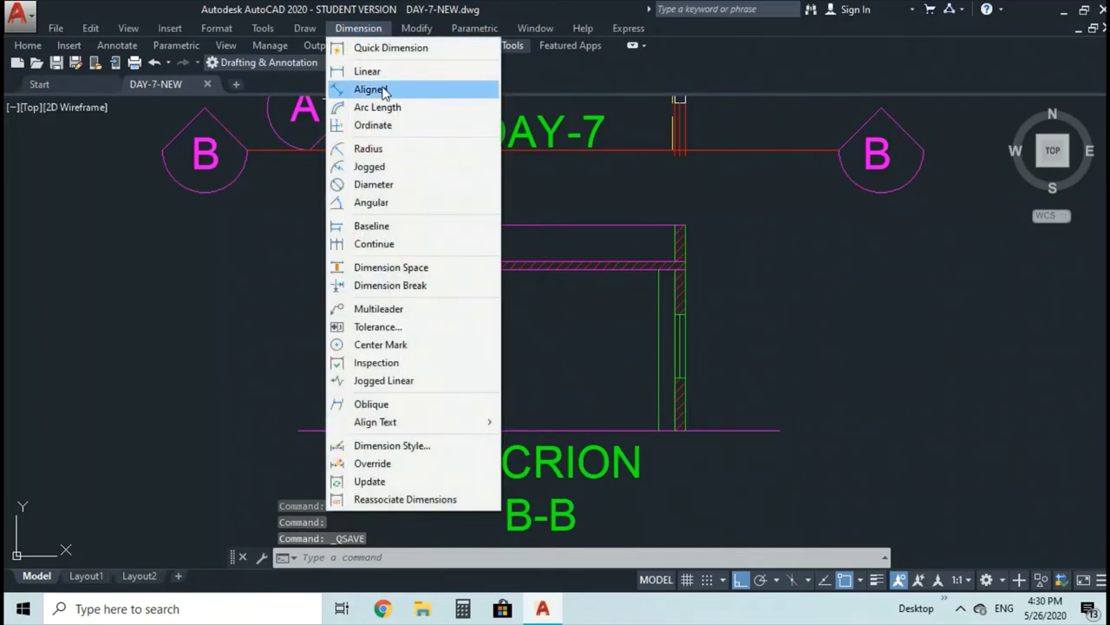
# Chain vertical dimensions up the right wall from base to top: 1.00, 1.20, 1.00, 0.70
pyautogui.click(382, 74)
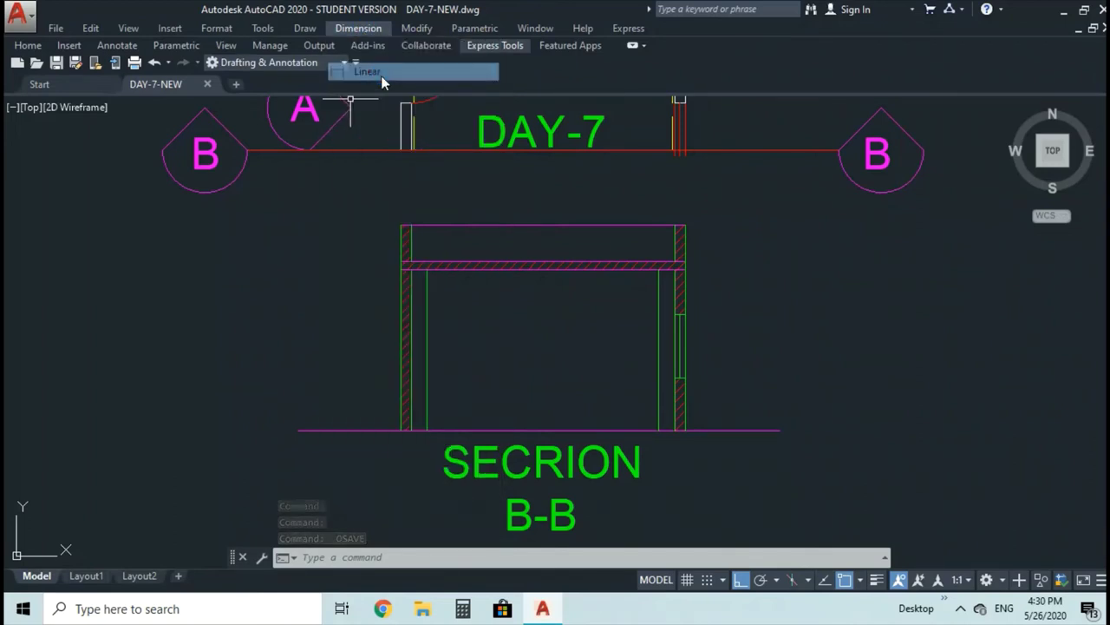
pyautogui.click(684, 399)
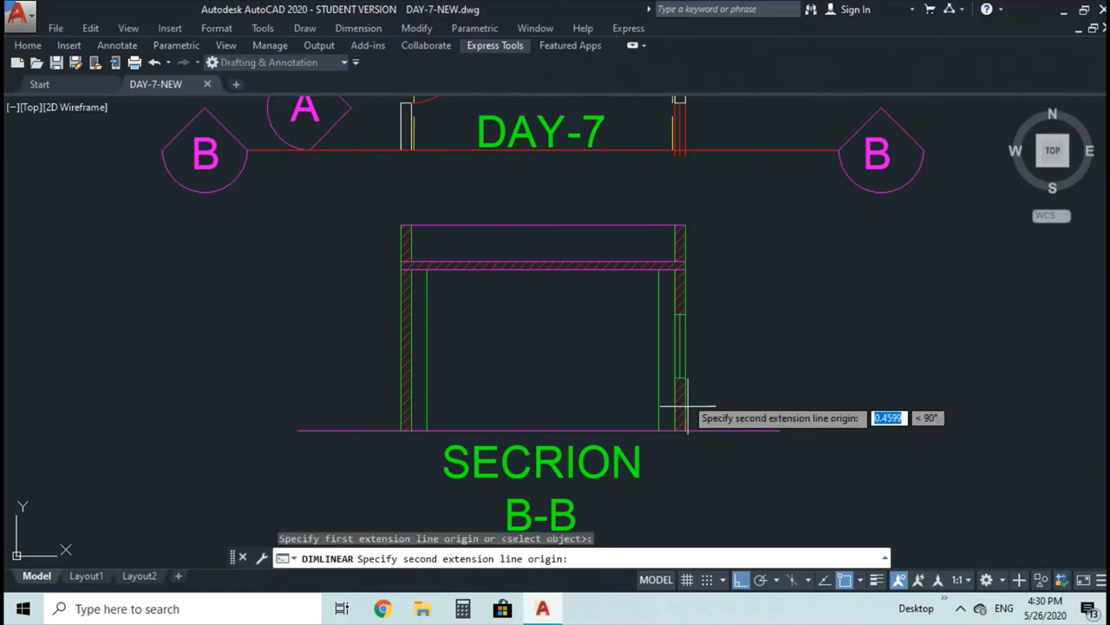
pyautogui.click(684, 378)
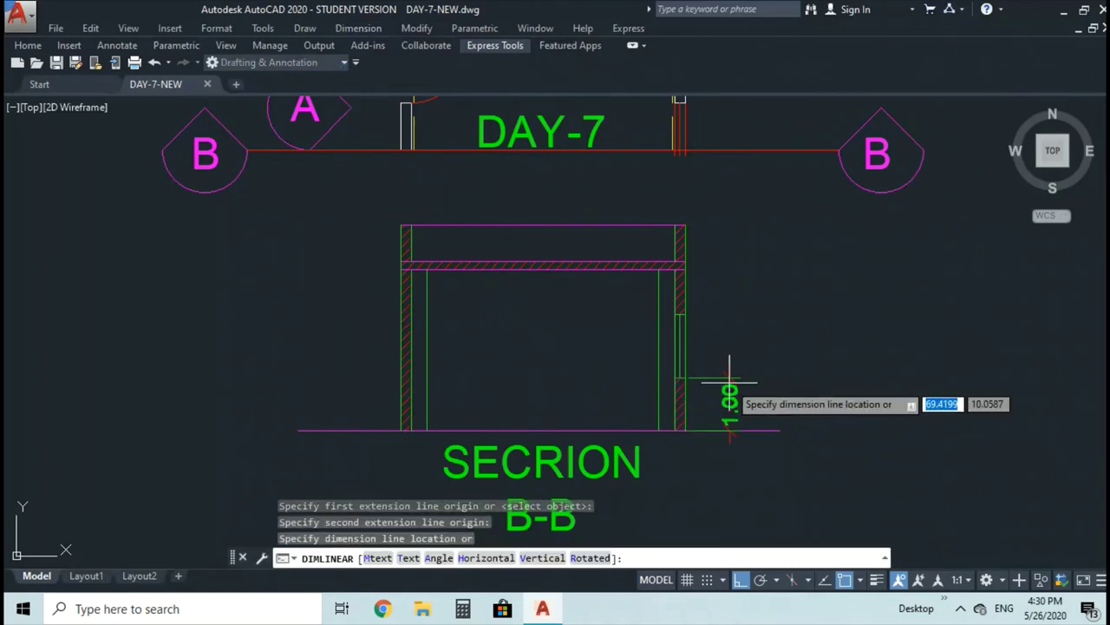
pyautogui.click(715, 397)
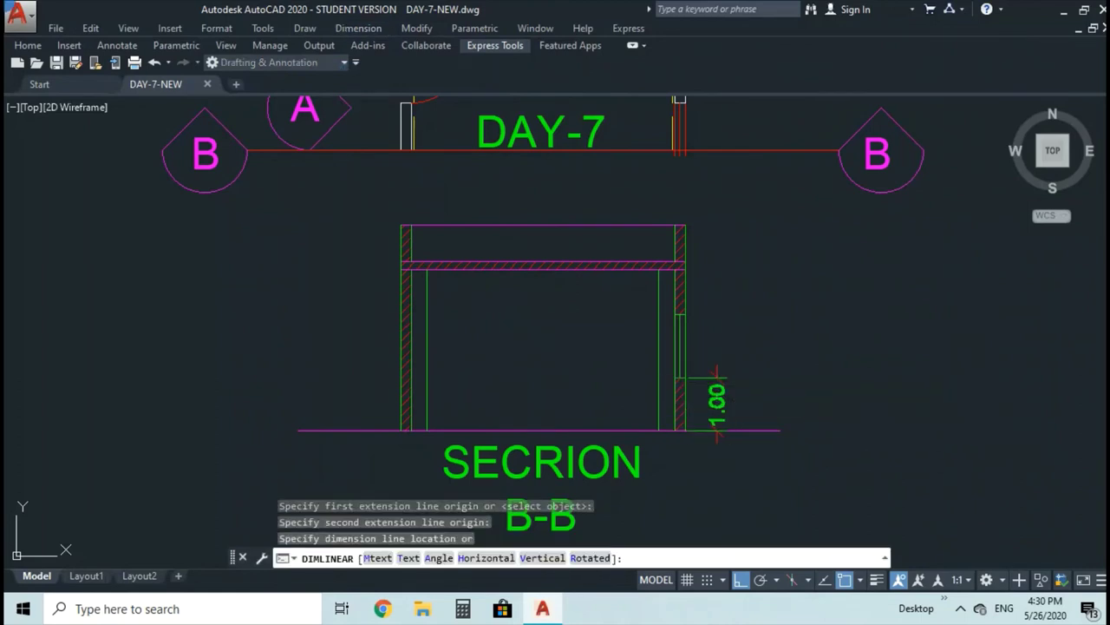
pyautogui.click(376, 29)
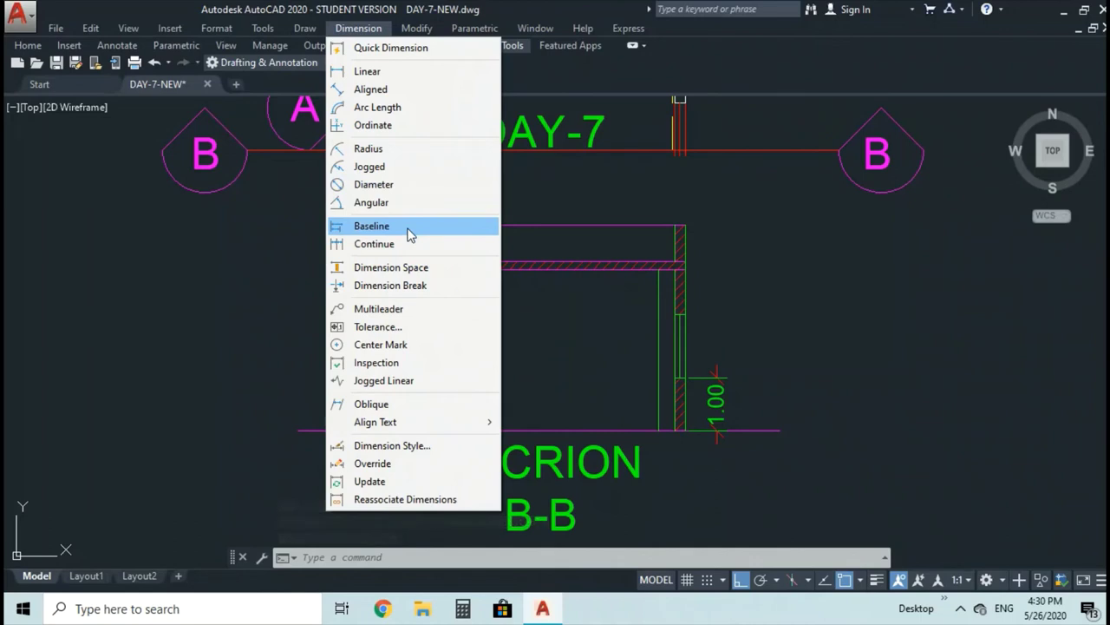
pyautogui.click(404, 245)
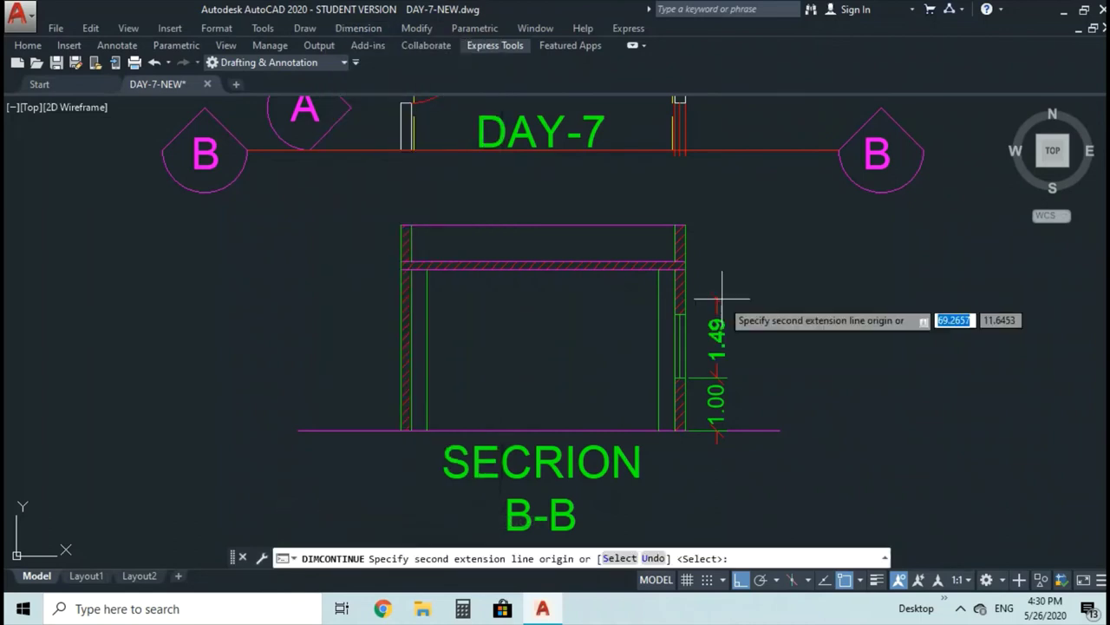
pyautogui.click(685, 314)
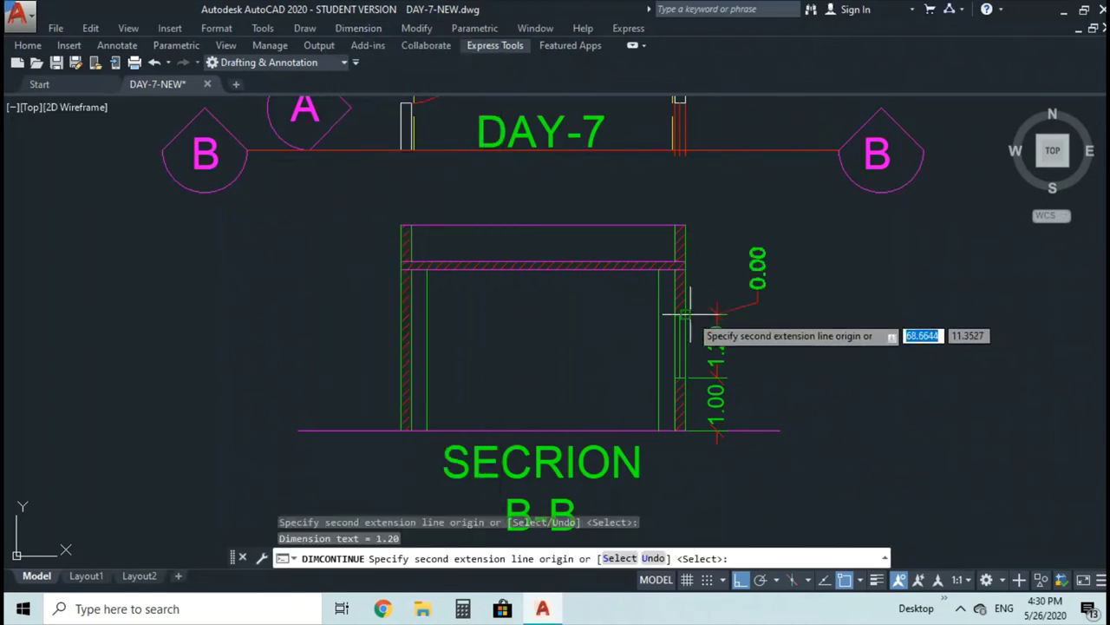
pyautogui.click(684, 261)
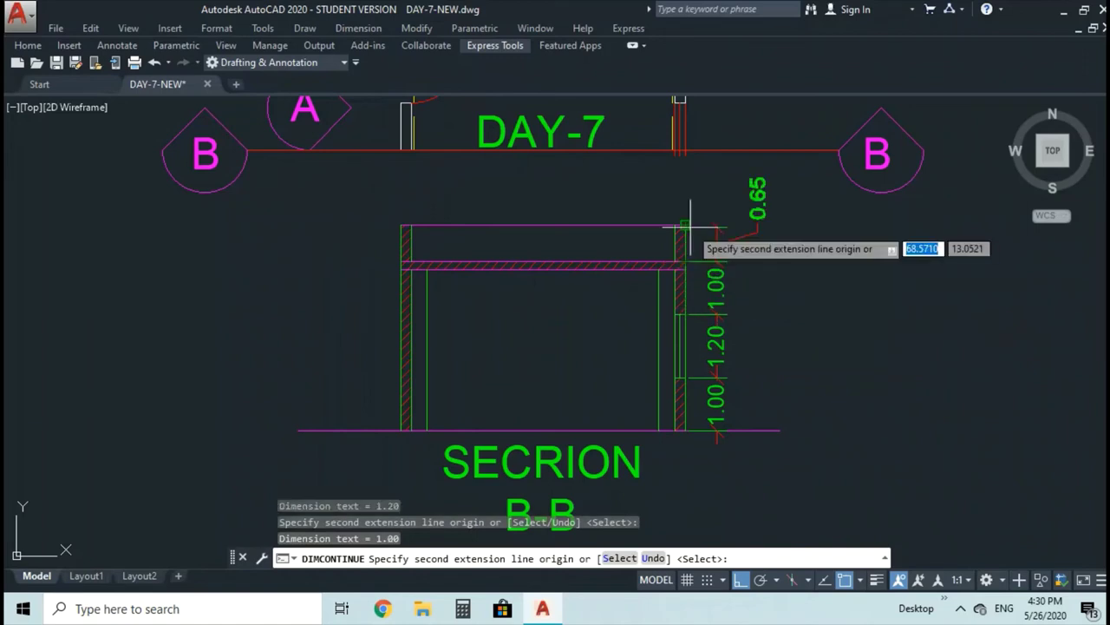
pyautogui.click(685, 226)
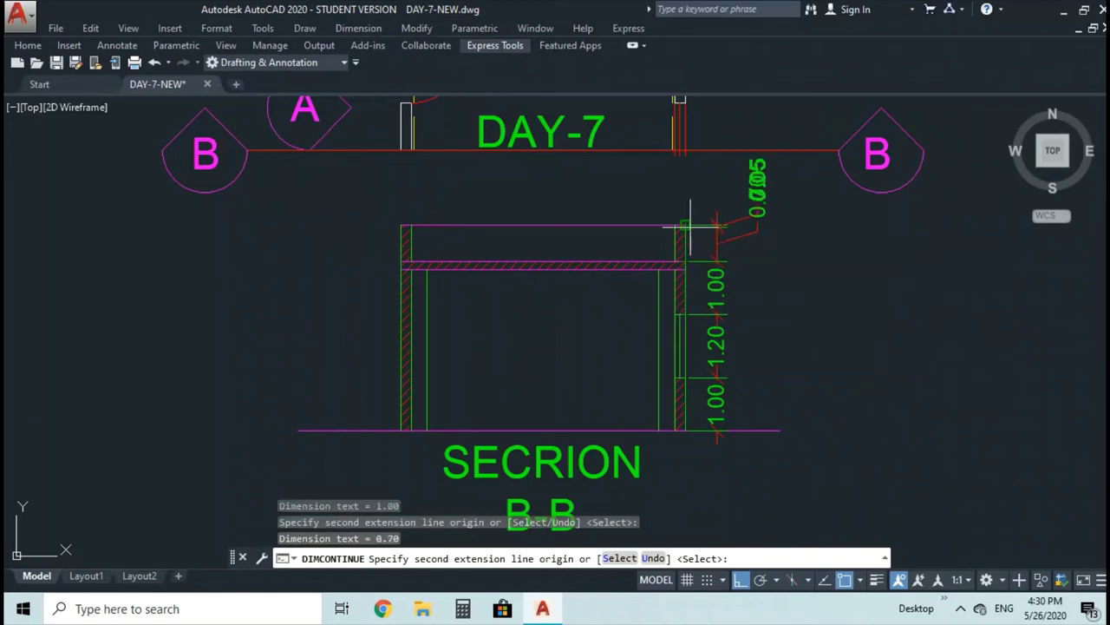
pyautogui.press('Escape')
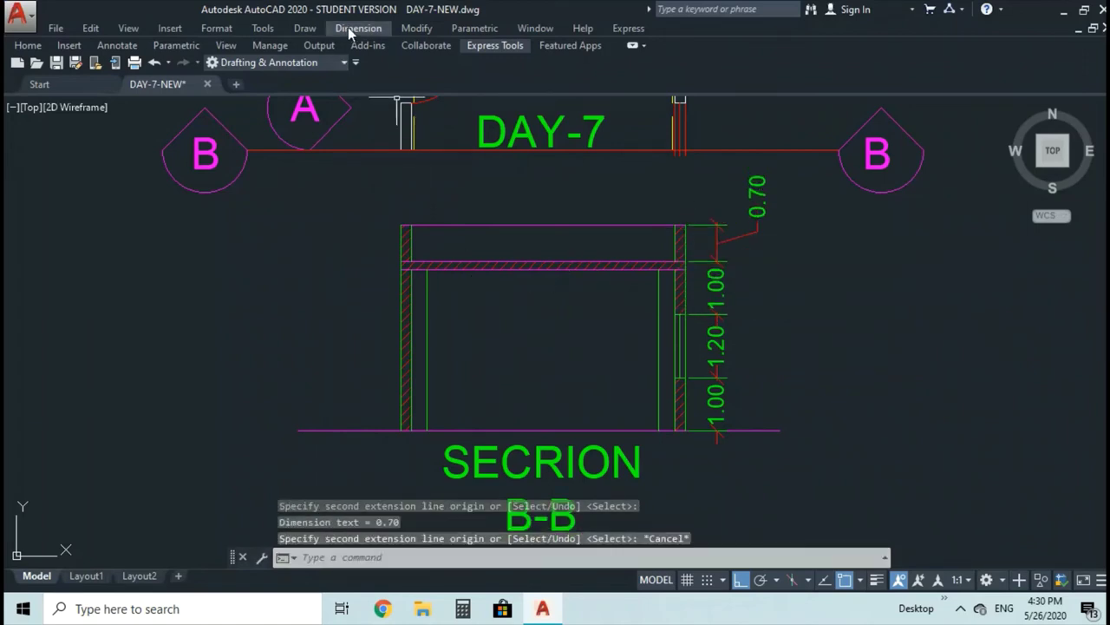
# Add aligned dimensions on the left wall: 0.70 at the top and 3.20 below
pyautogui.click(352, 30)
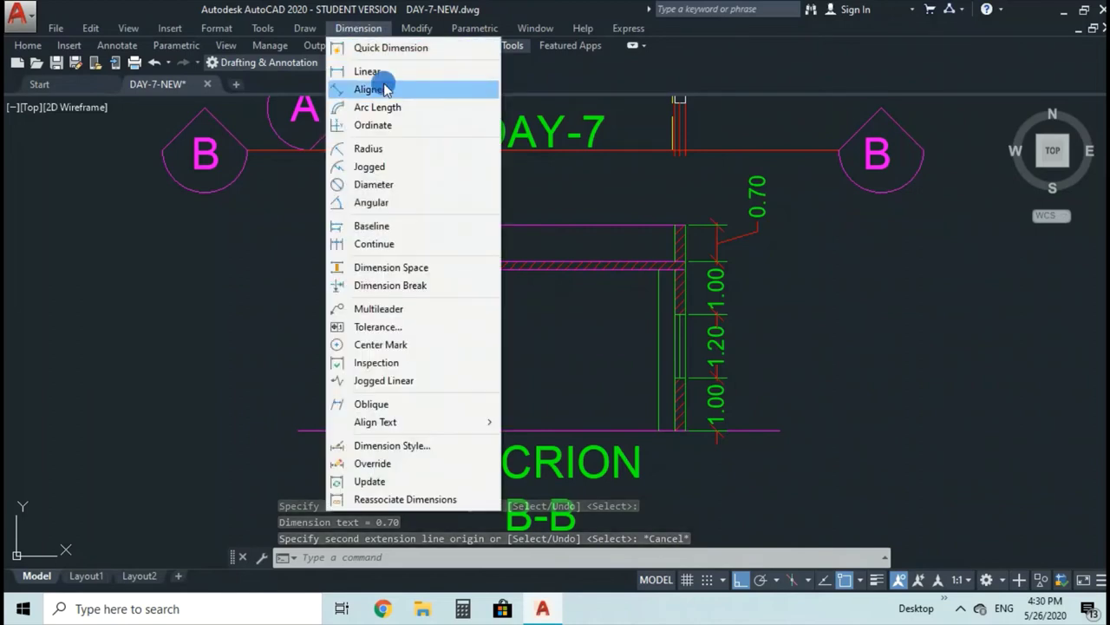
pyautogui.click(378, 89)
pyautogui.click(402, 225)
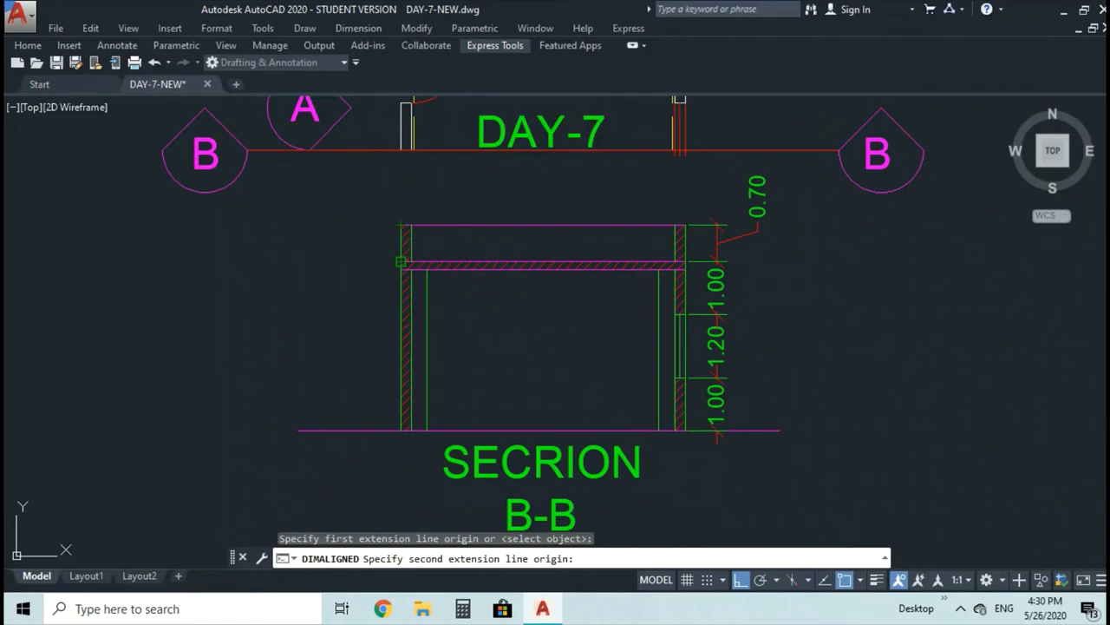
pyautogui.click(402, 264)
pyautogui.click(363, 260)
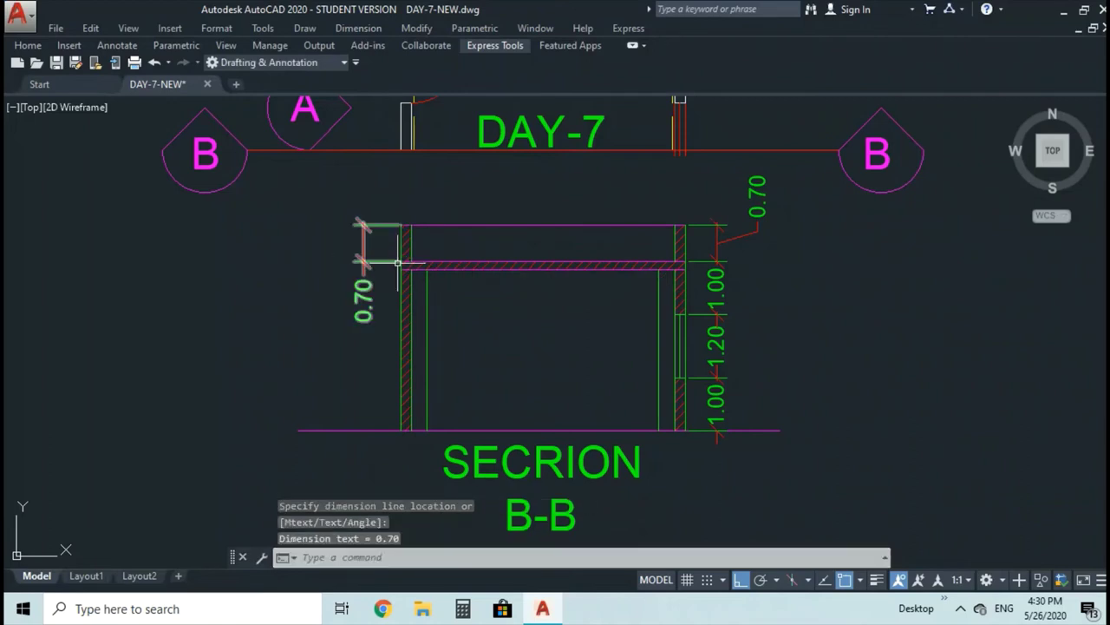
pyautogui.press('Return')
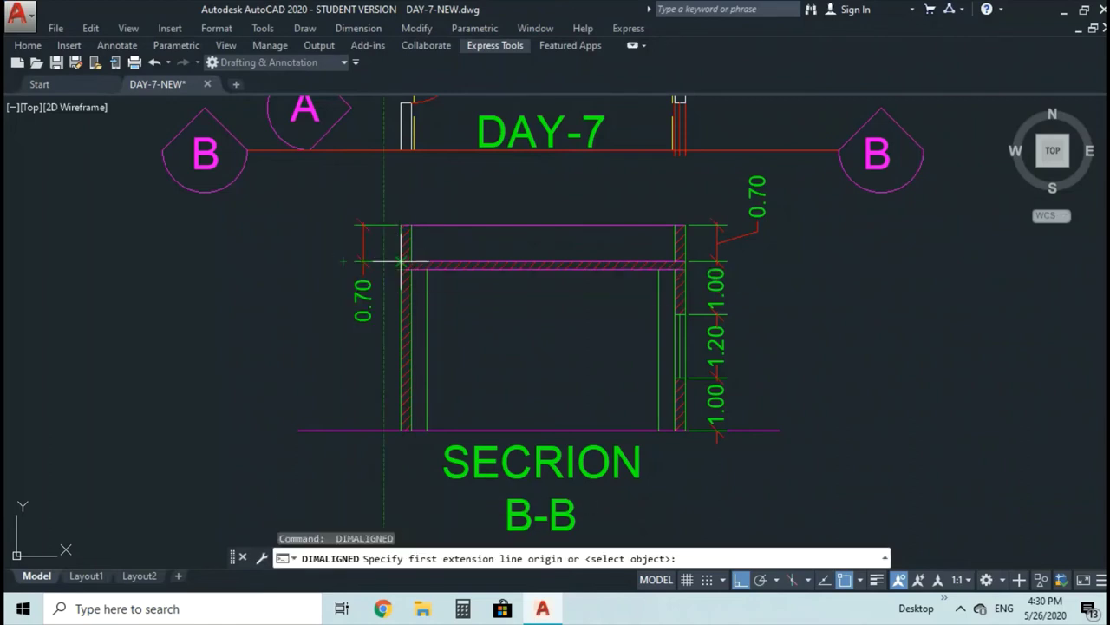
pyautogui.click(401, 262)
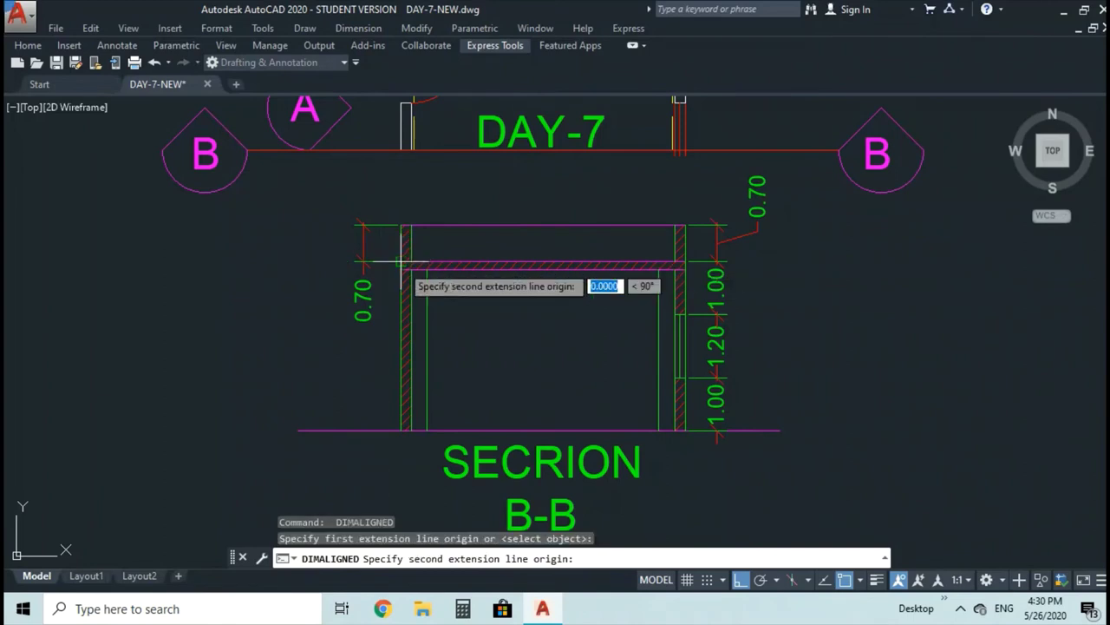
pyautogui.click(401, 430)
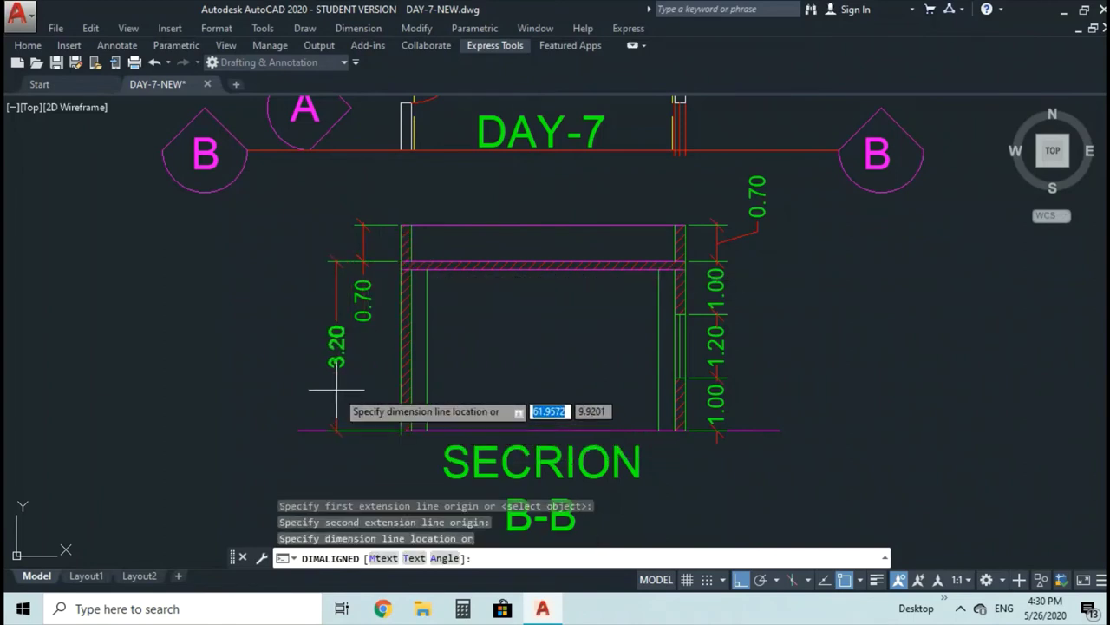
pyautogui.click(336, 393)
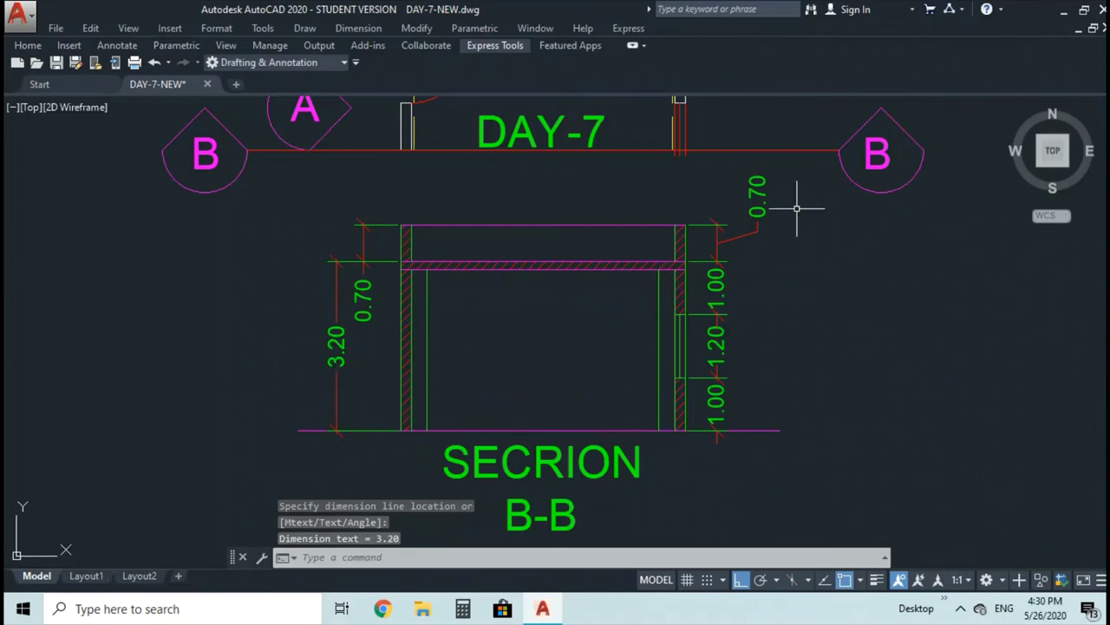
# Add an overall 3.20 aligned dimension on the right side, outside the chain
pyautogui.press('Return')
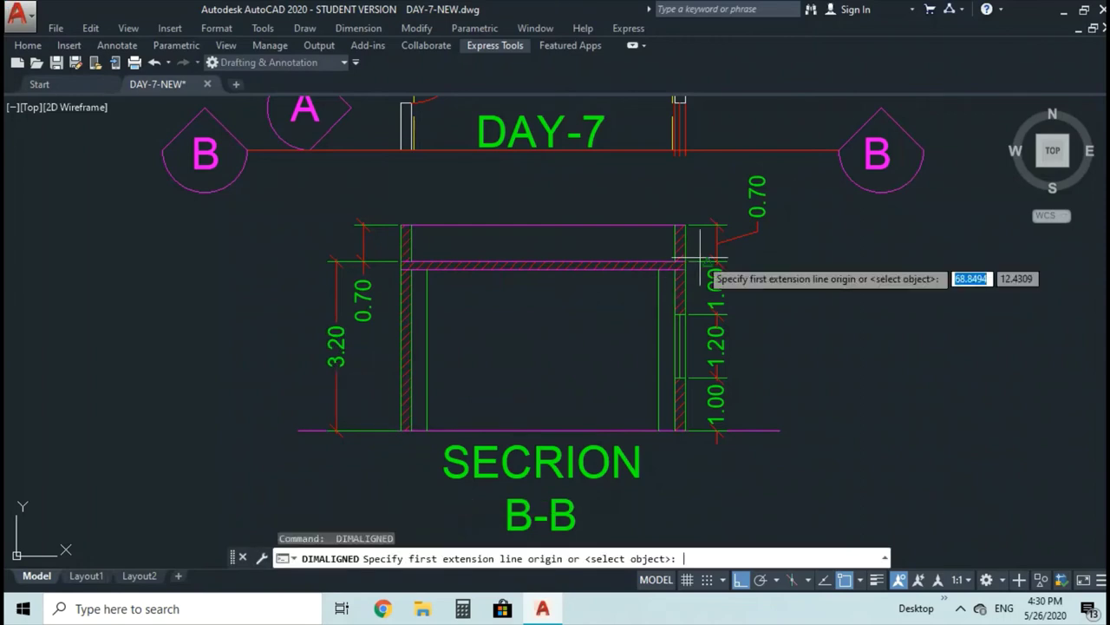
pyautogui.click(718, 226)
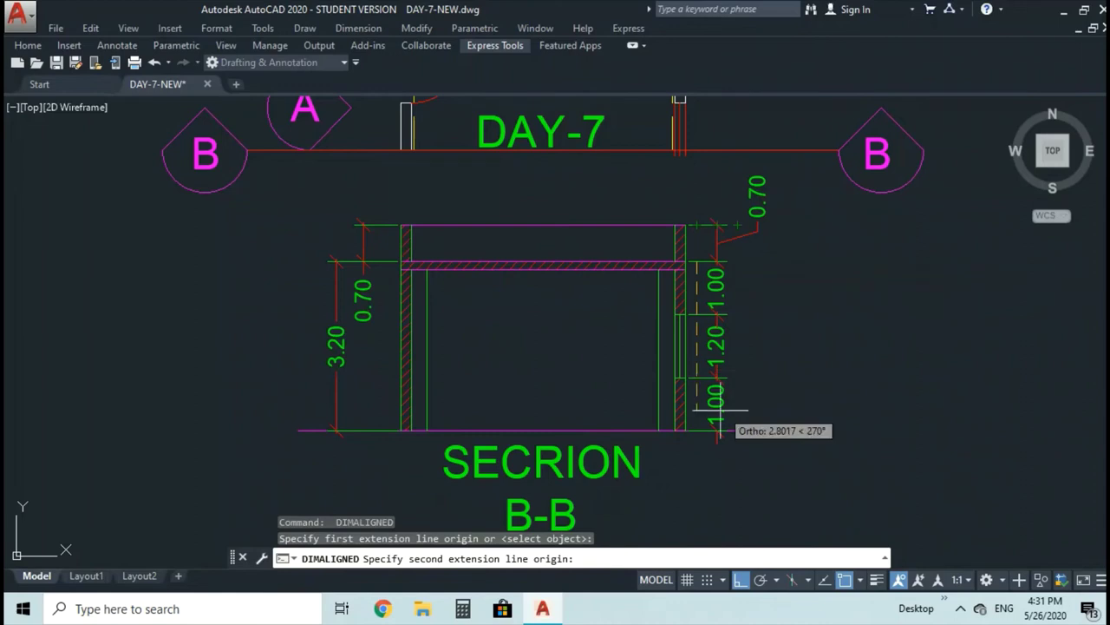
pyautogui.click(696, 429)
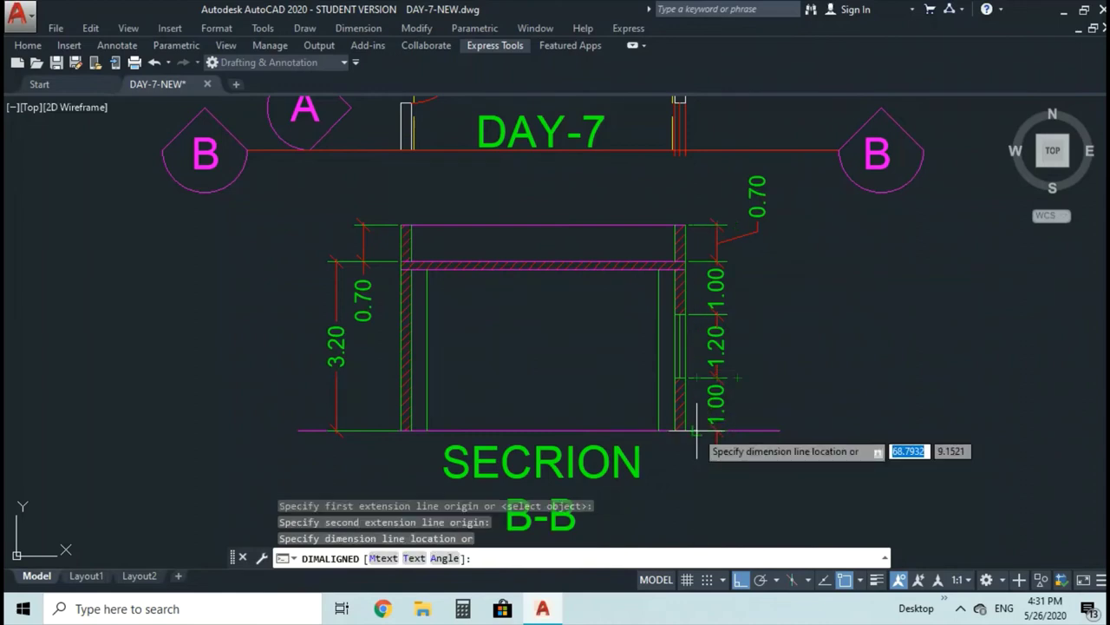
pyautogui.click(751, 377)
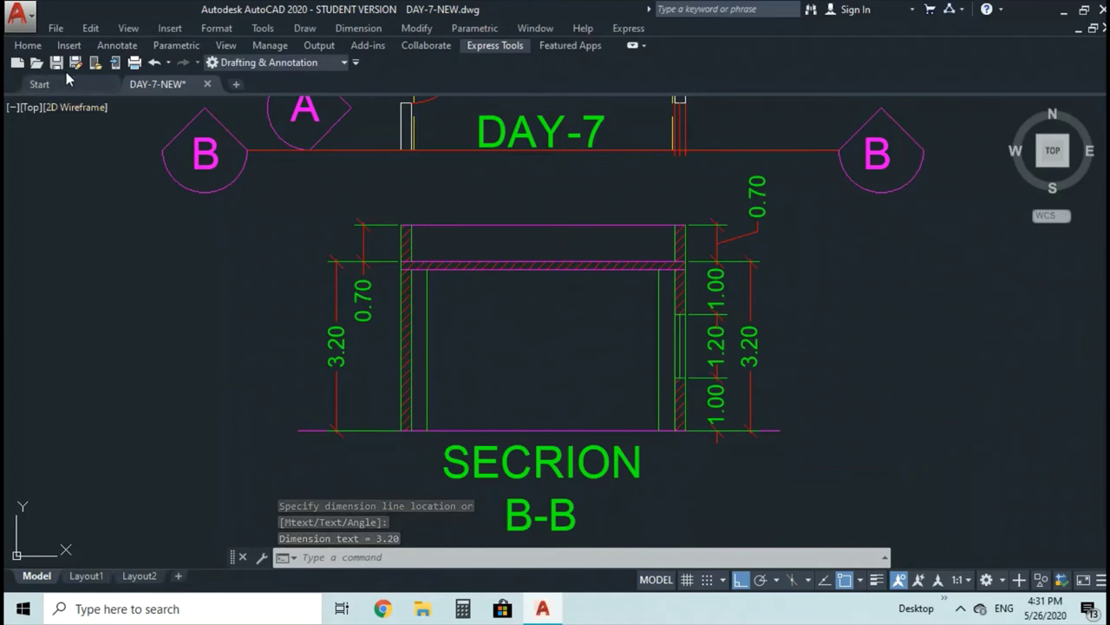
# Zoom out repeatedly with factors .7x, .7 and .8 until the plan and Section B-B both show
pyautogui.write('z')
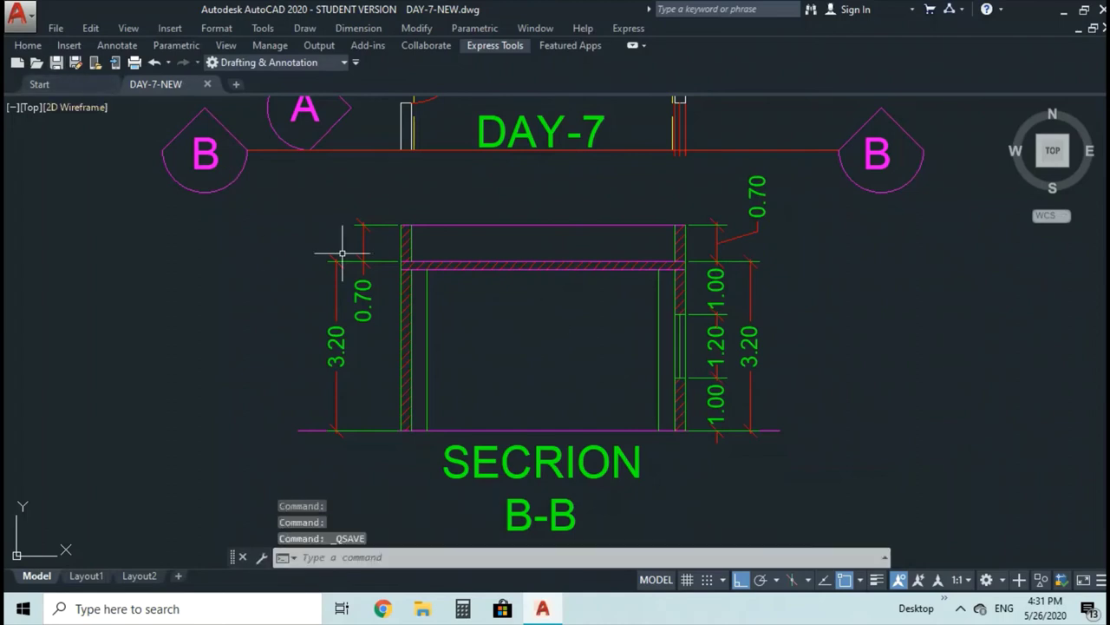
pyautogui.press('Return')
pyautogui.write('.7x')
pyautogui.press('Return')
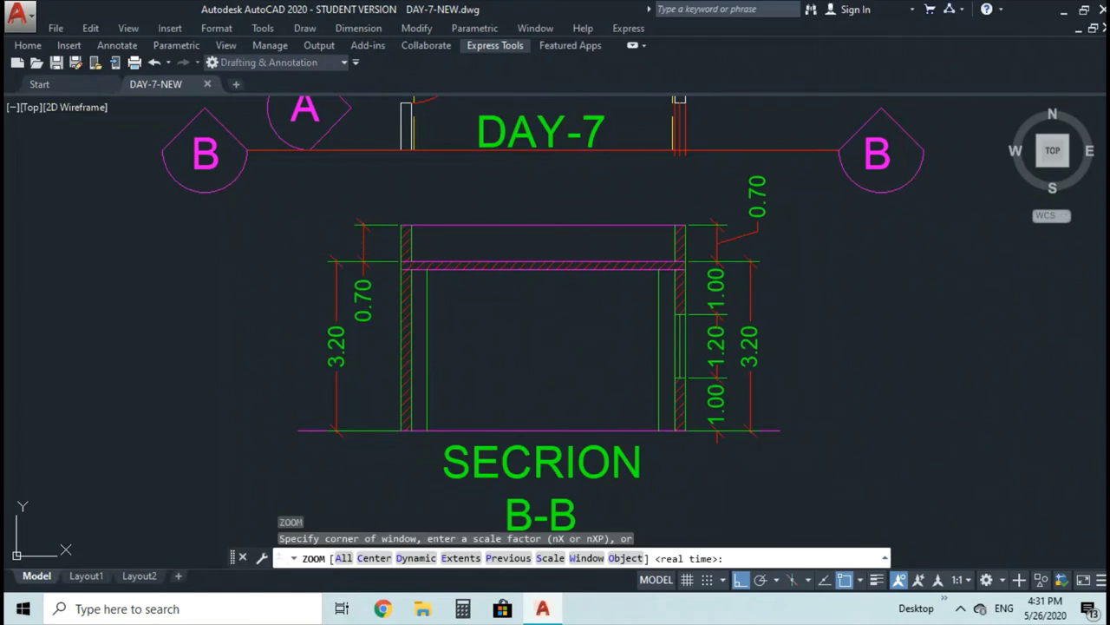
pyautogui.press('Return')
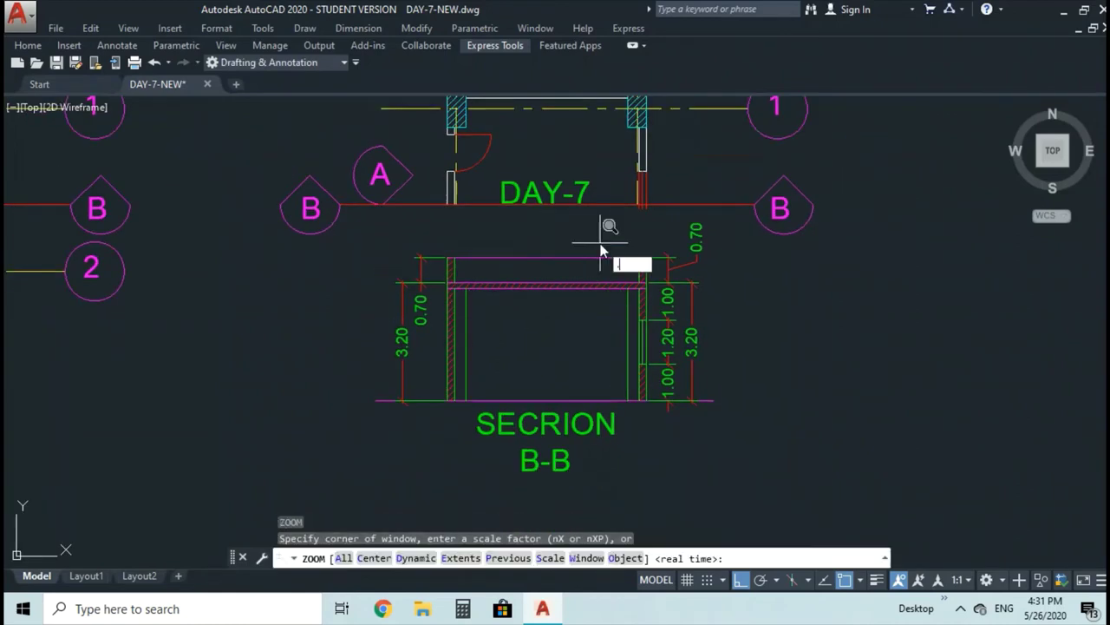
pyautogui.write('.7')
pyautogui.press('Return')
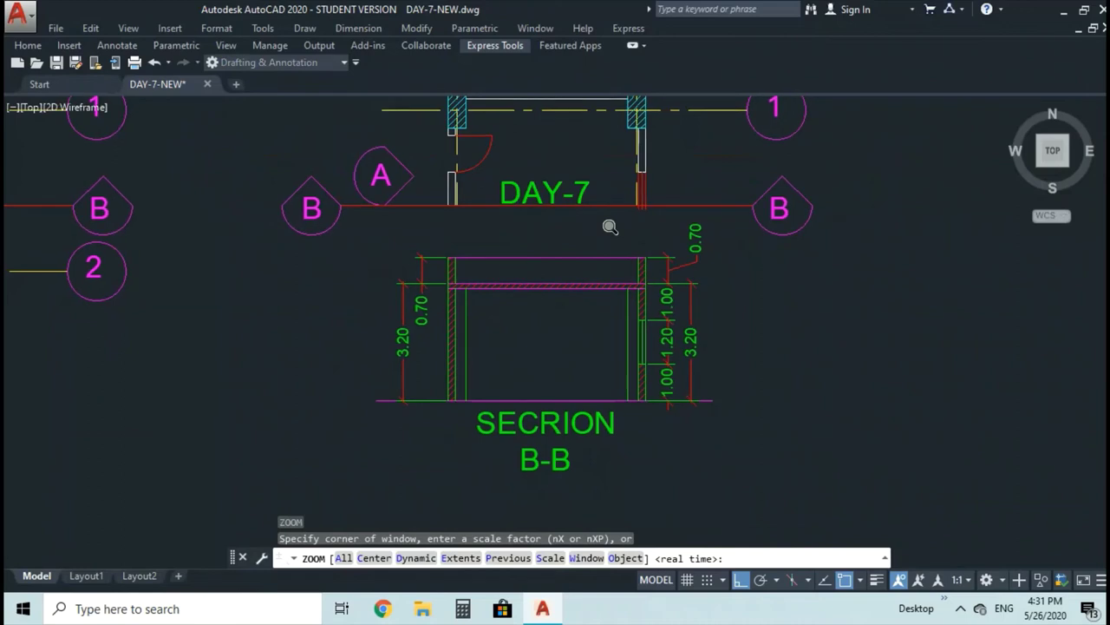
pyautogui.press('Return')
pyautogui.write('.8')
pyautogui.press('Return')
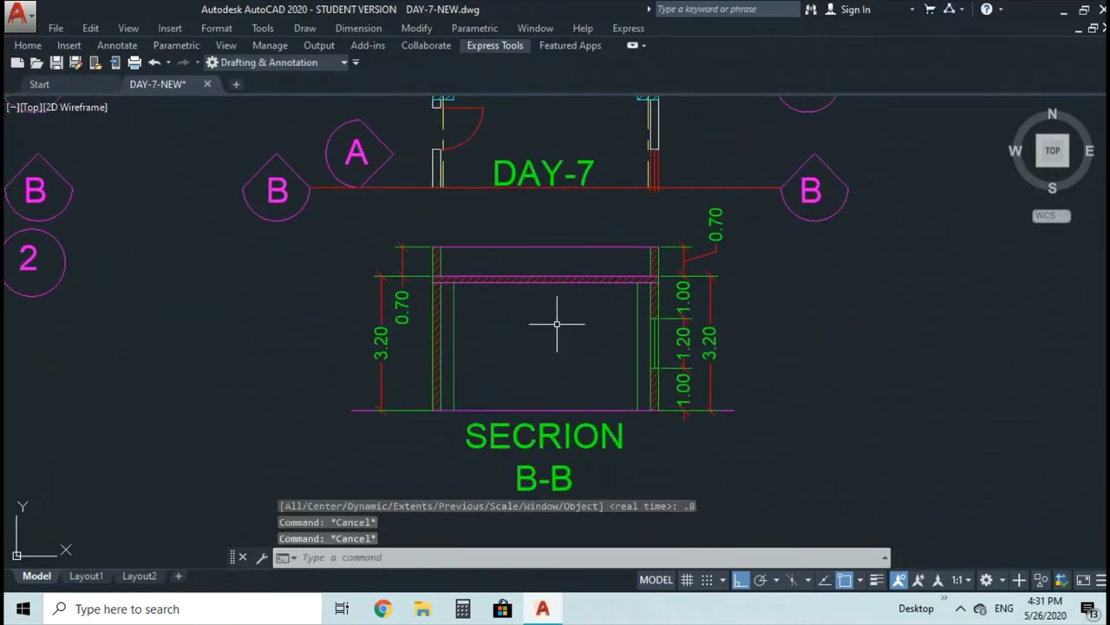
pyautogui.press('Return')
pyautogui.press('Return')
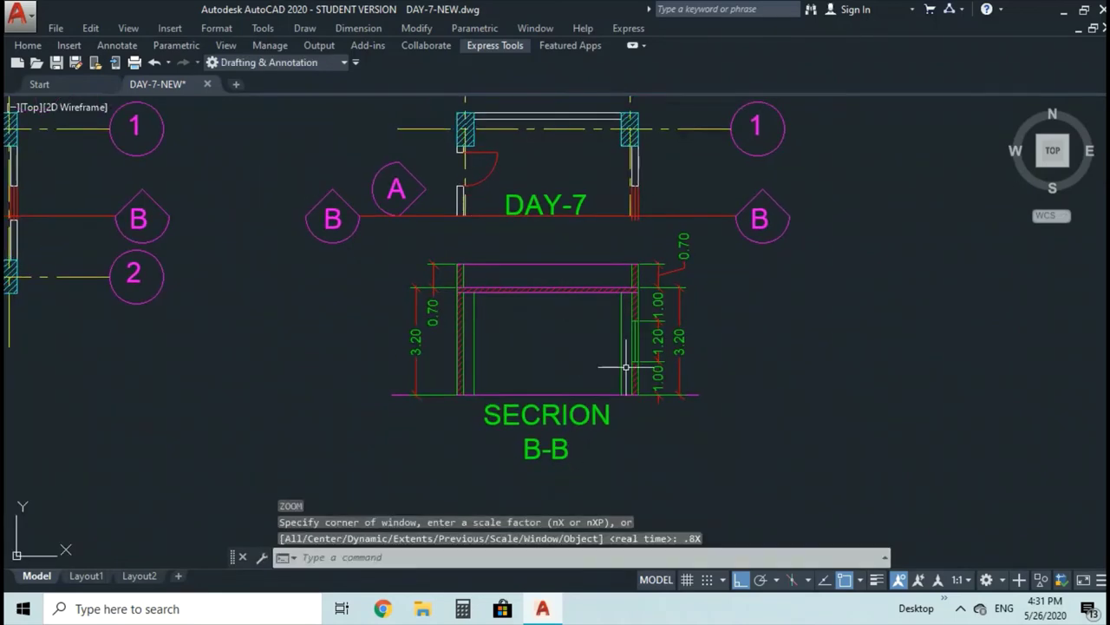
pyautogui.press('Return')
pyautogui.write('.7x')
pyautogui.press('Return')
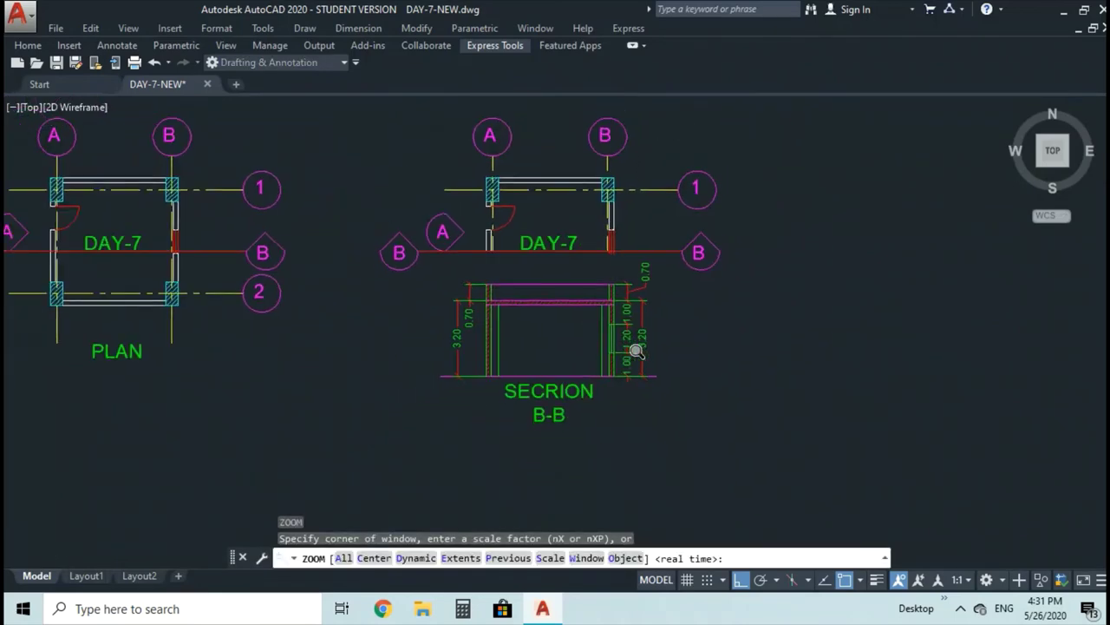
# Start a MOVE command with window selection
pyautogui.press('Escape')
pyautogui.write('M')
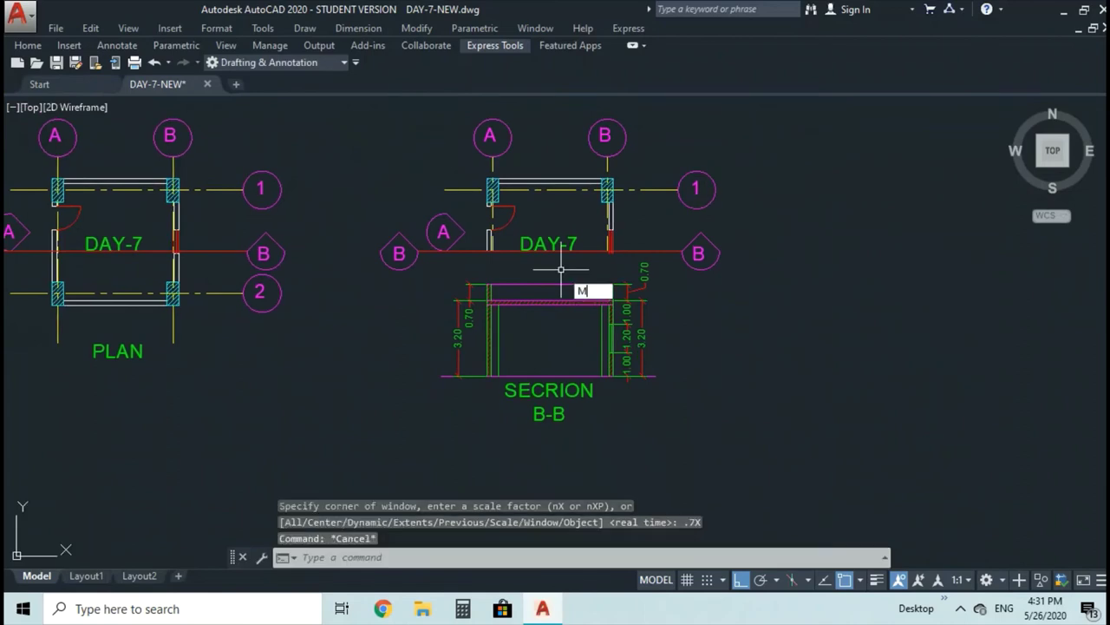
pyautogui.press('Return')
pyautogui.write('W')
pyautogui.press('Return')
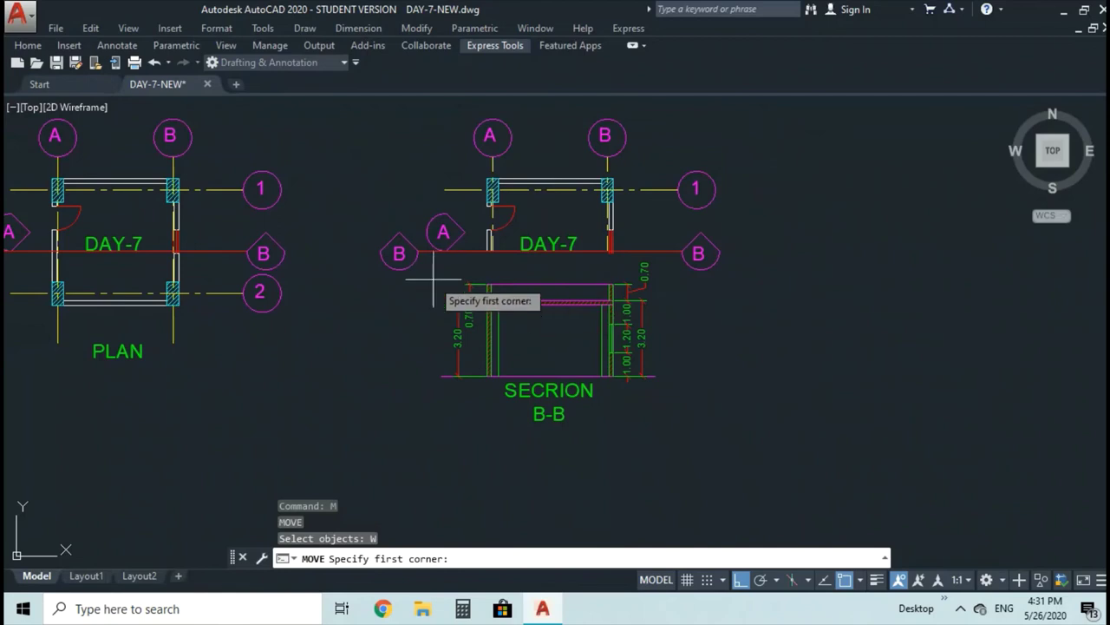
# Window-select Section B-B and move it lower below the plan
pyautogui.click(438, 260)
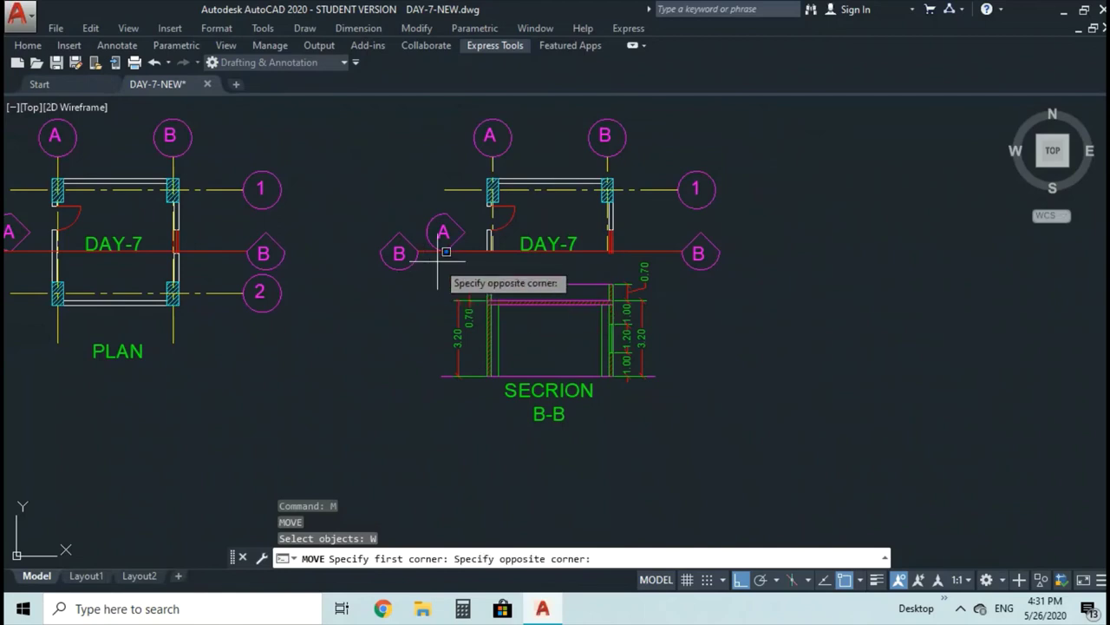
pyautogui.click(690, 416)
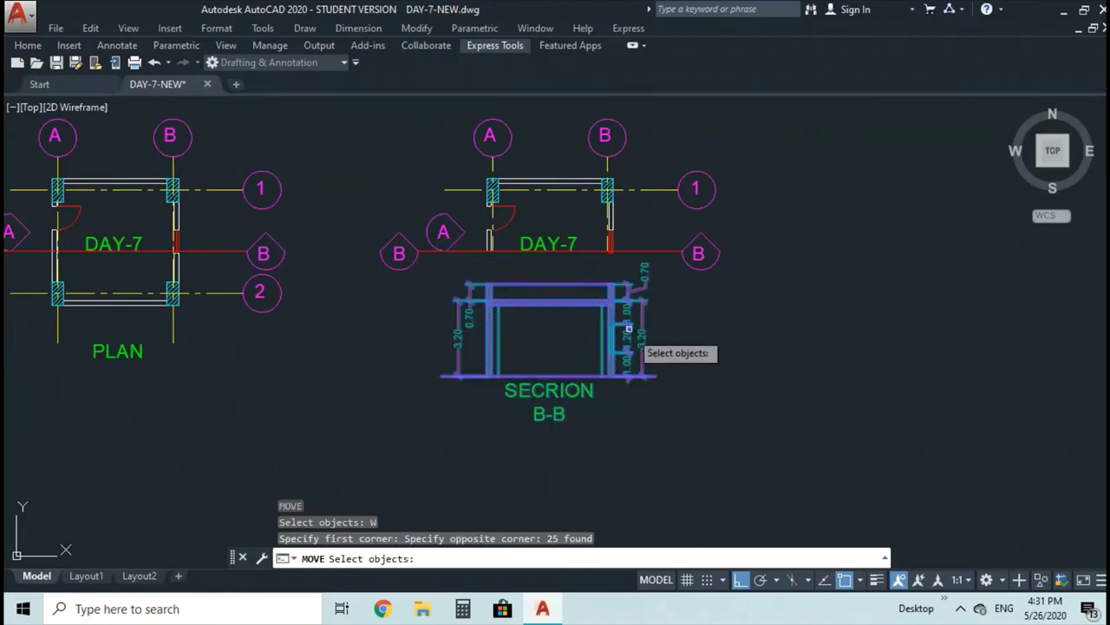
pyautogui.press('Return')
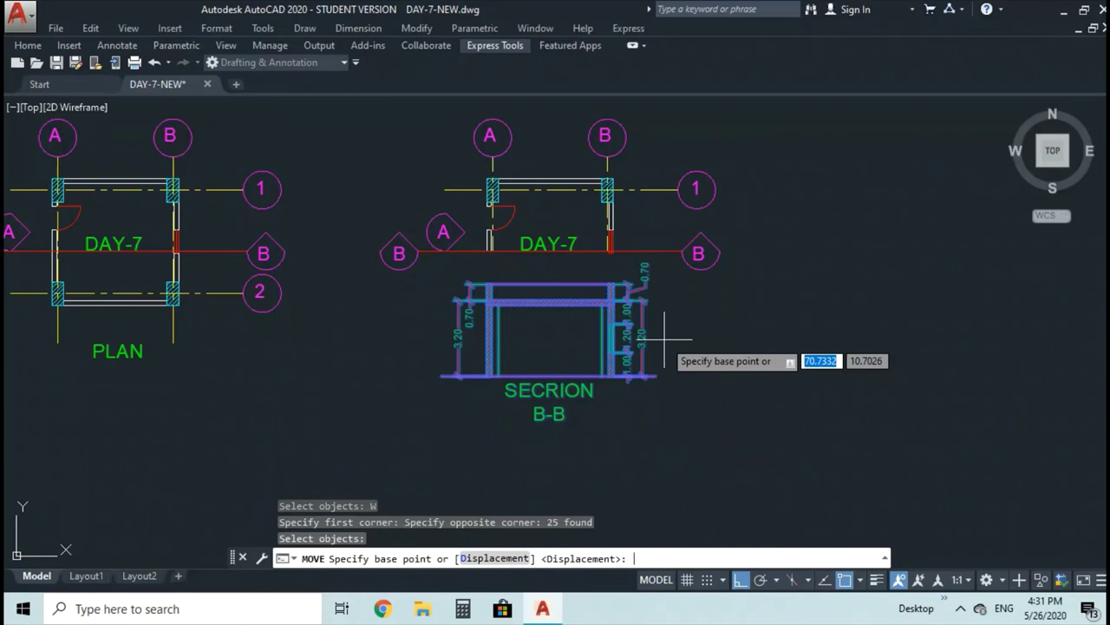
pyautogui.click(666, 340)
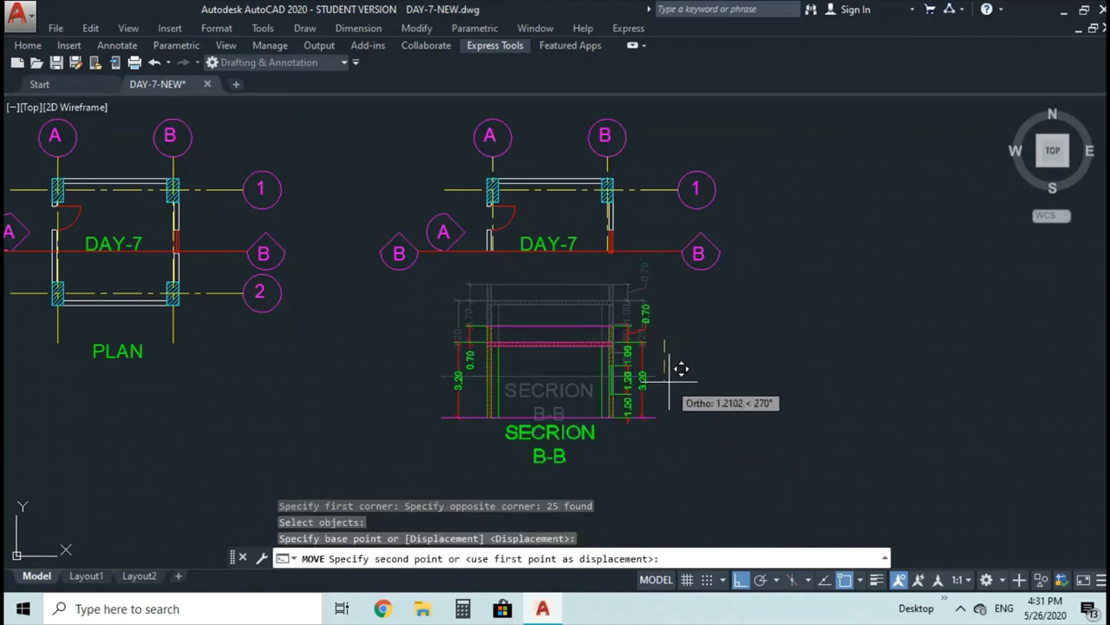
pyautogui.click(669, 383)
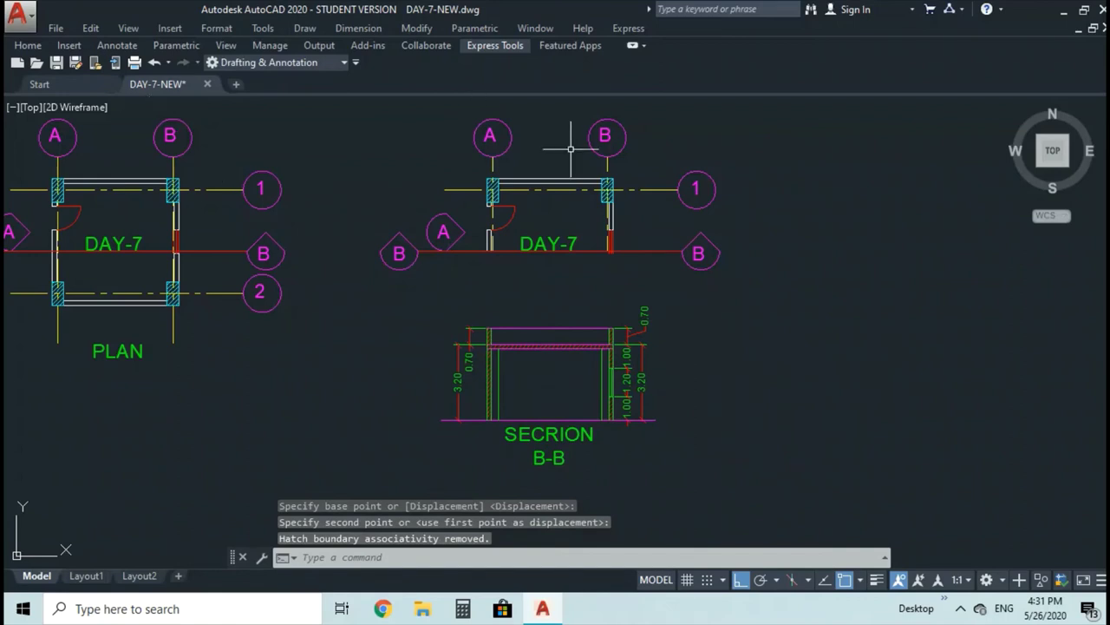
# Copy grid lines and bubbles A and B above the section, then save the drawing
pyautogui.write('ct o')
pyautogui.press('Return')
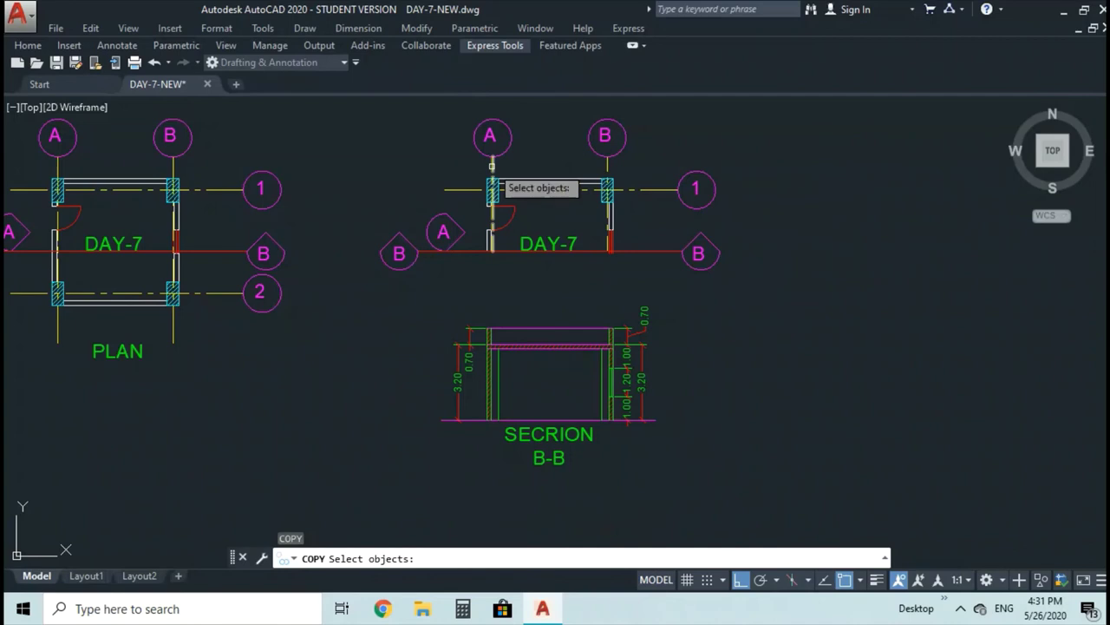
pyautogui.click(493, 165)
pyautogui.click(507, 149)
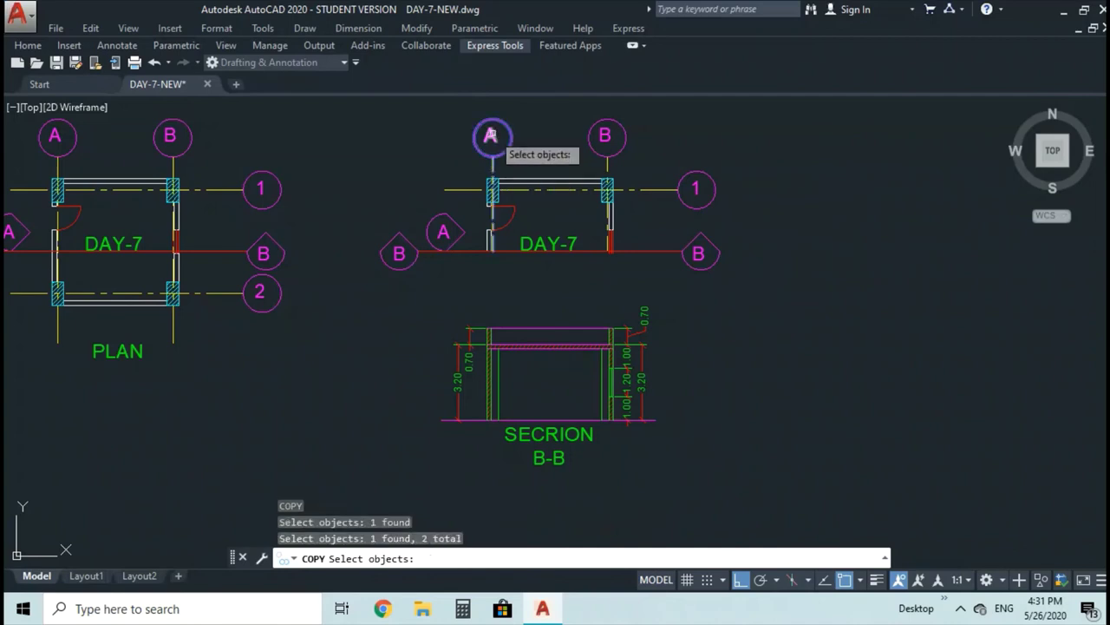
pyautogui.click(489, 137)
pyautogui.click(608, 161)
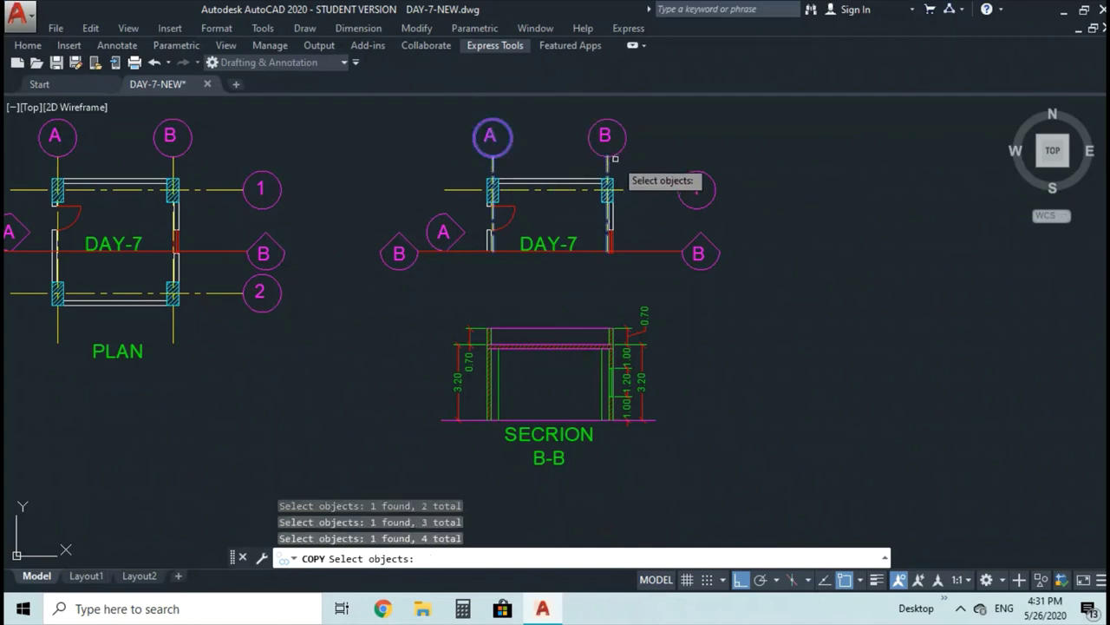
pyautogui.click(619, 151)
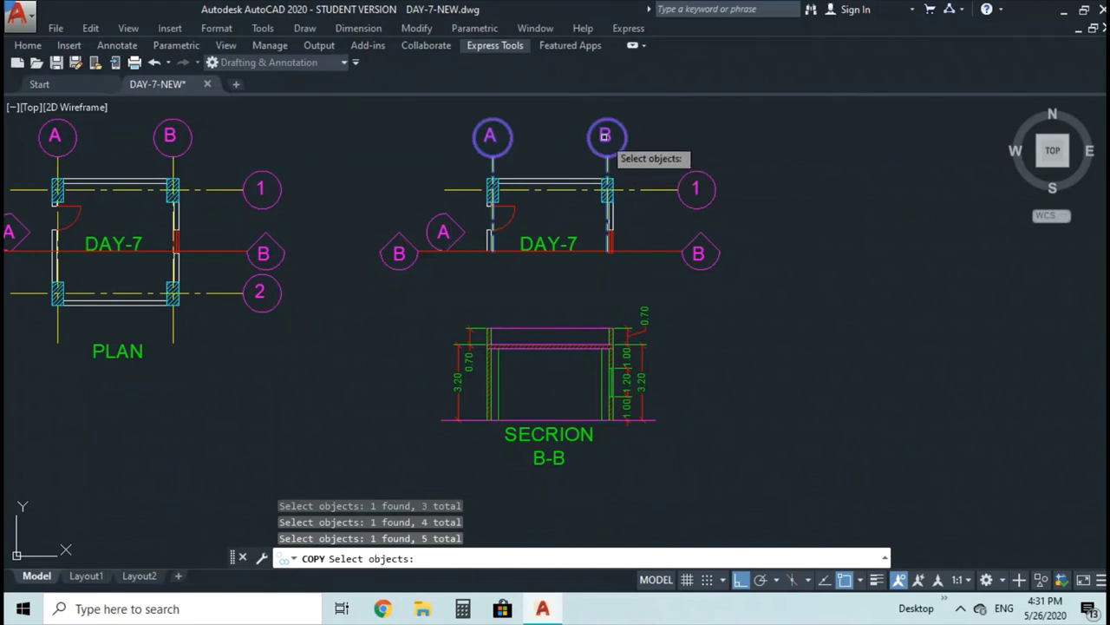
pyautogui.click(619, 150)
pyautogui.press('Return')
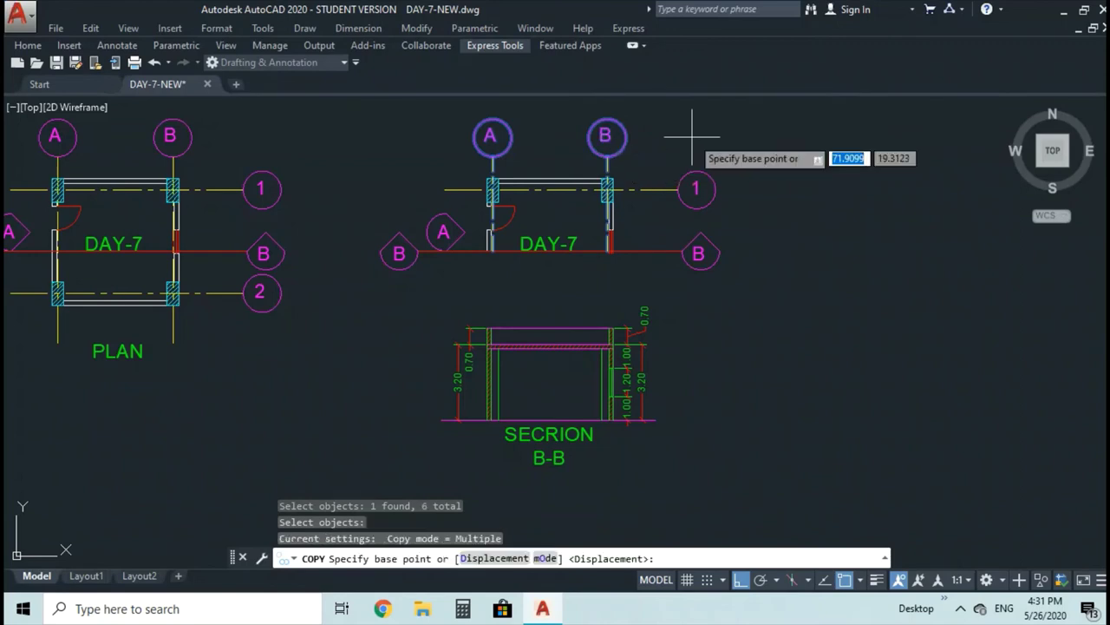
pyautogui.click(693, 136)
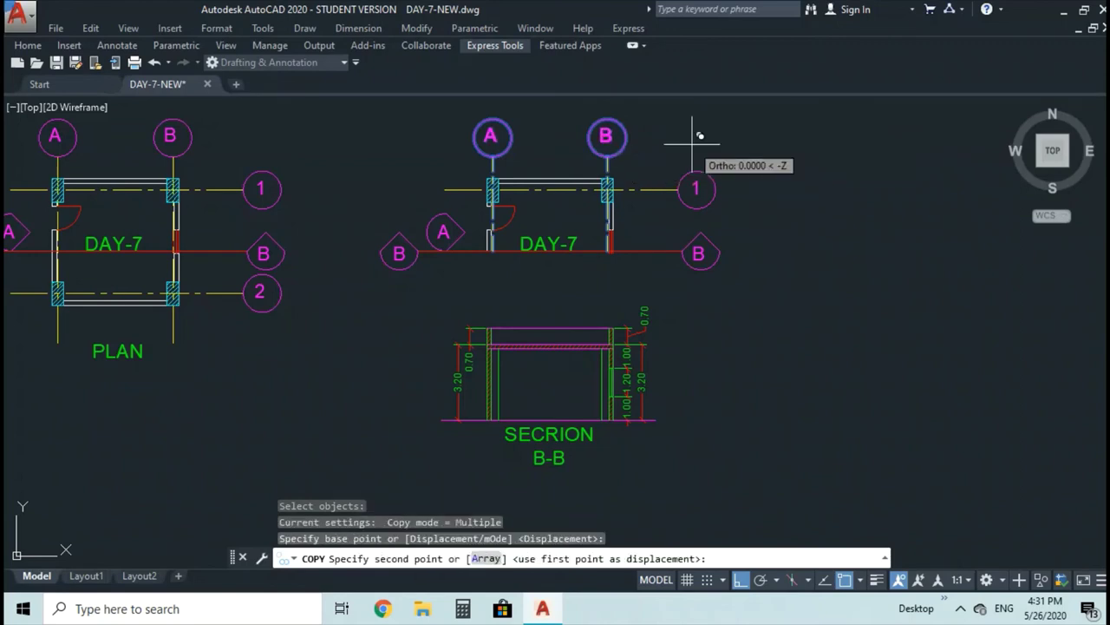
pyautogui.click(715, 302)
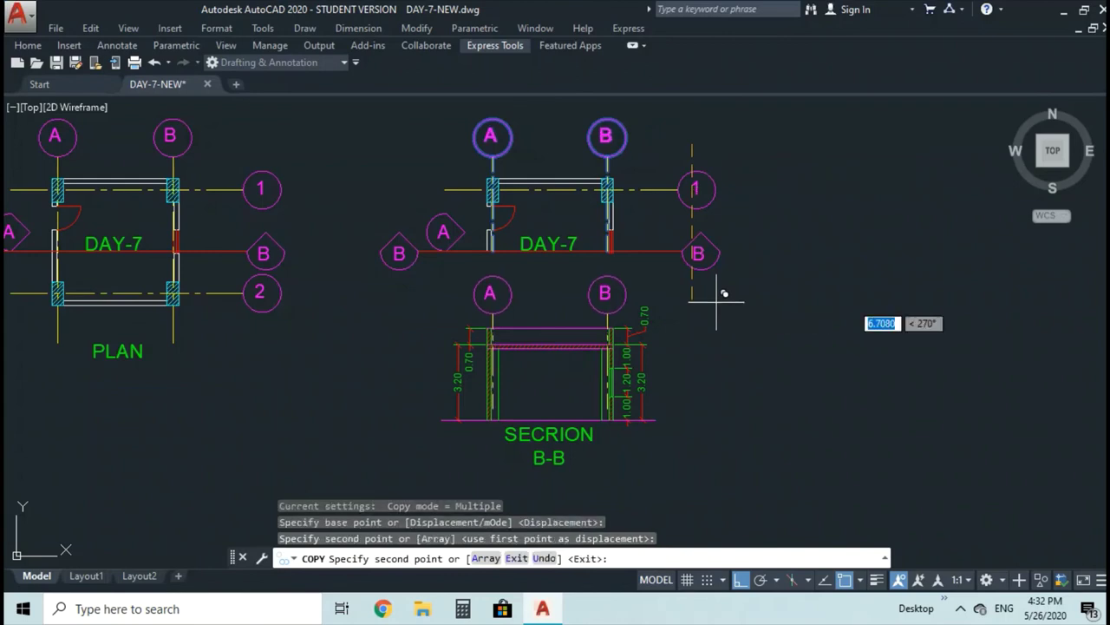
pyautogui.press('Escape')
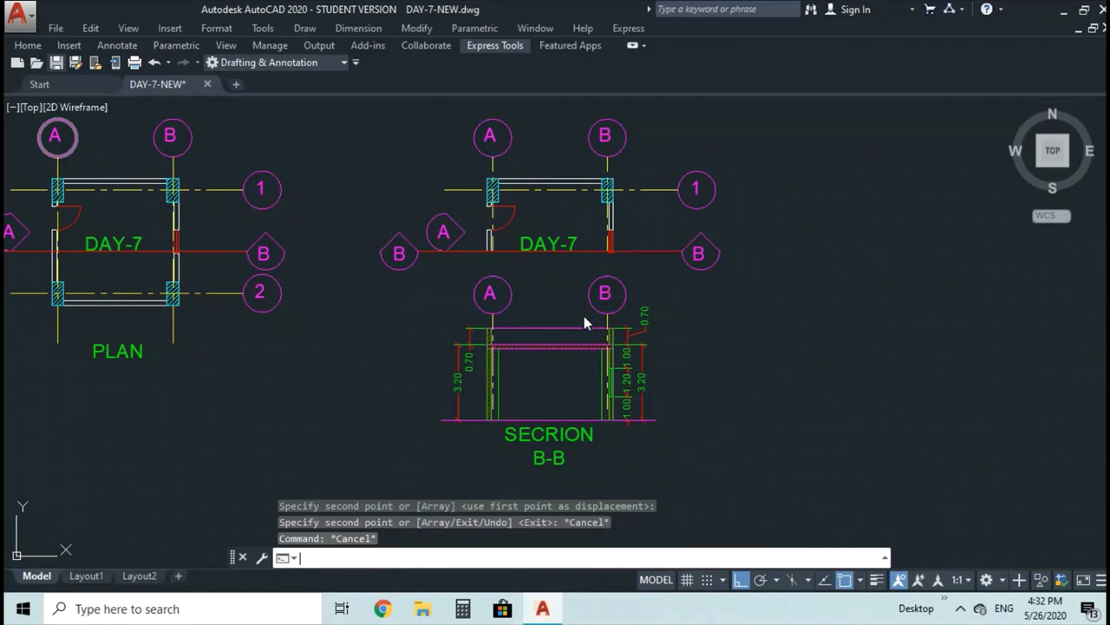
pyautogui.hotkey('ctrl', 's')
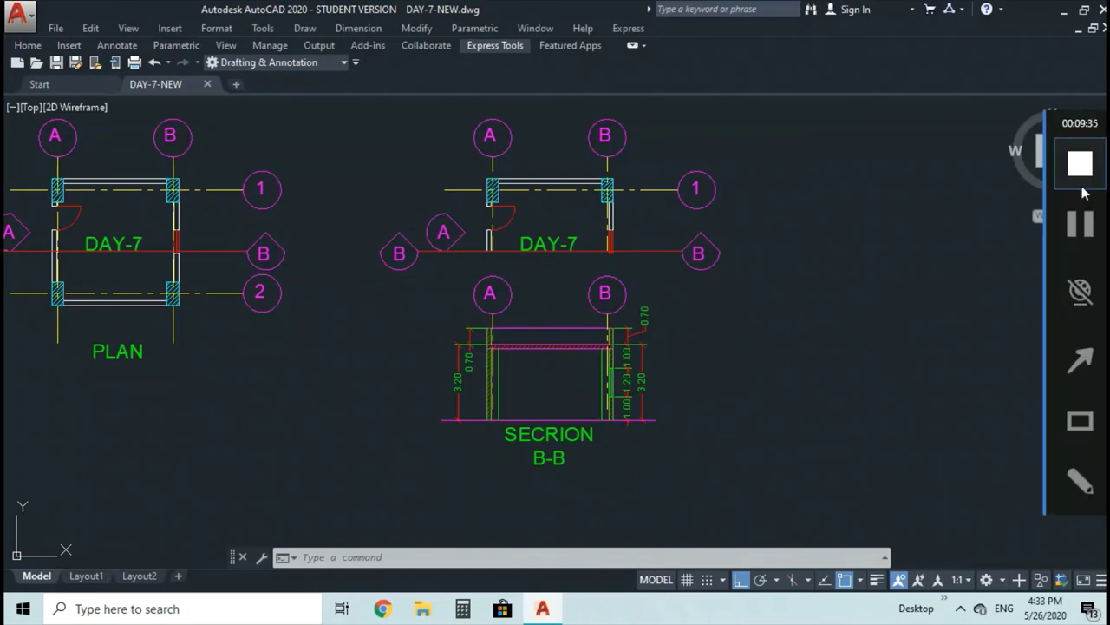
pyautogui.click(1089, 165)
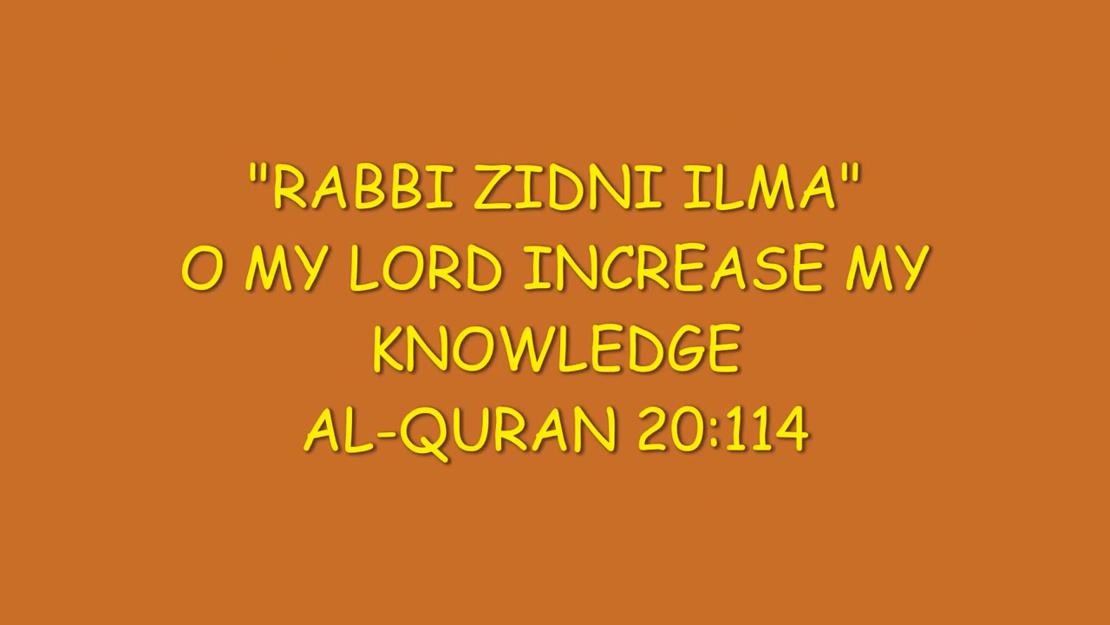